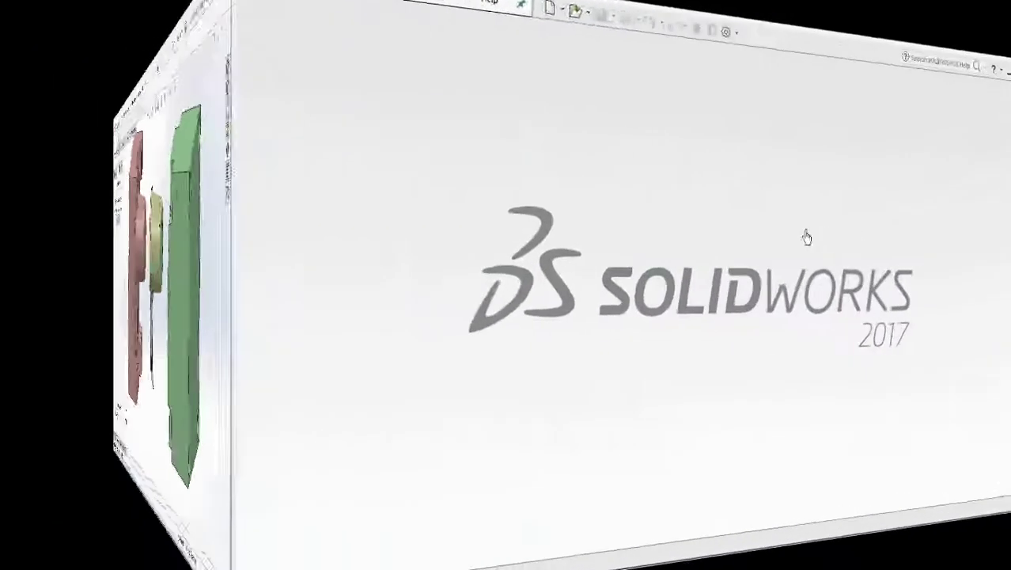
Create a new blank Part document
left_click(303, 22)
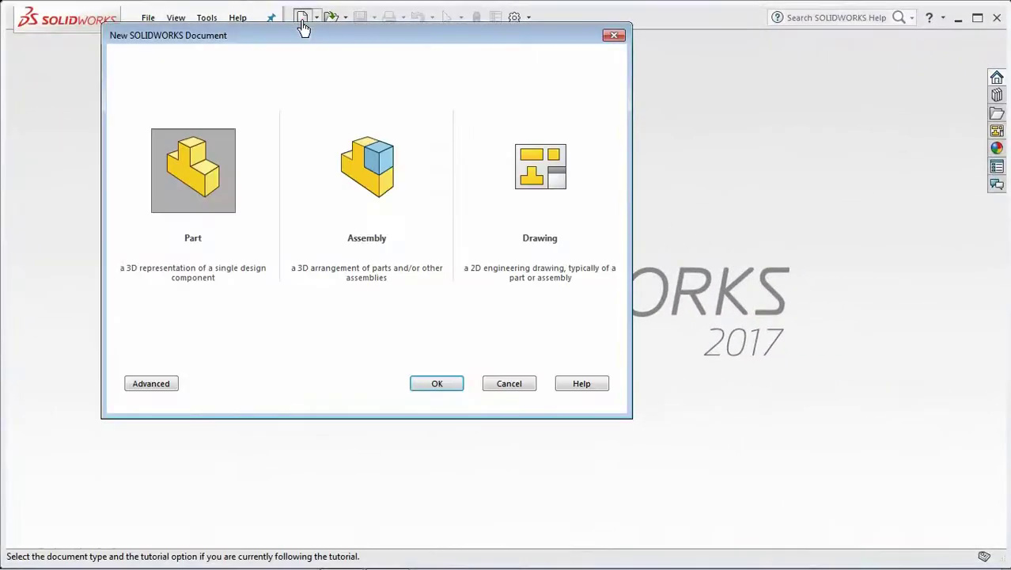
left_click(437, 384)
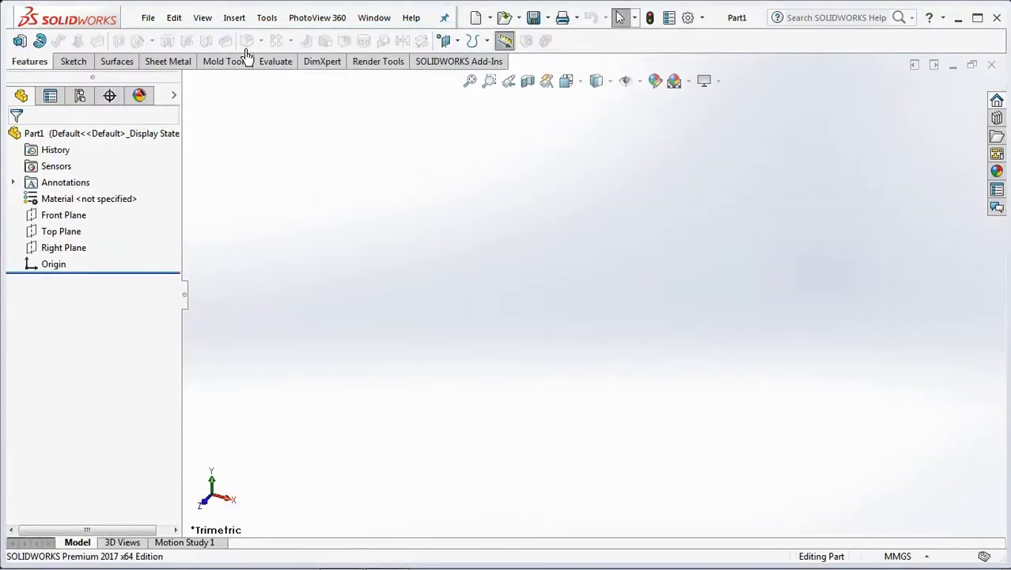
left_click(234, 18)
Insert the Gayung part file into Part1 as its base body
left_click(254, 361)
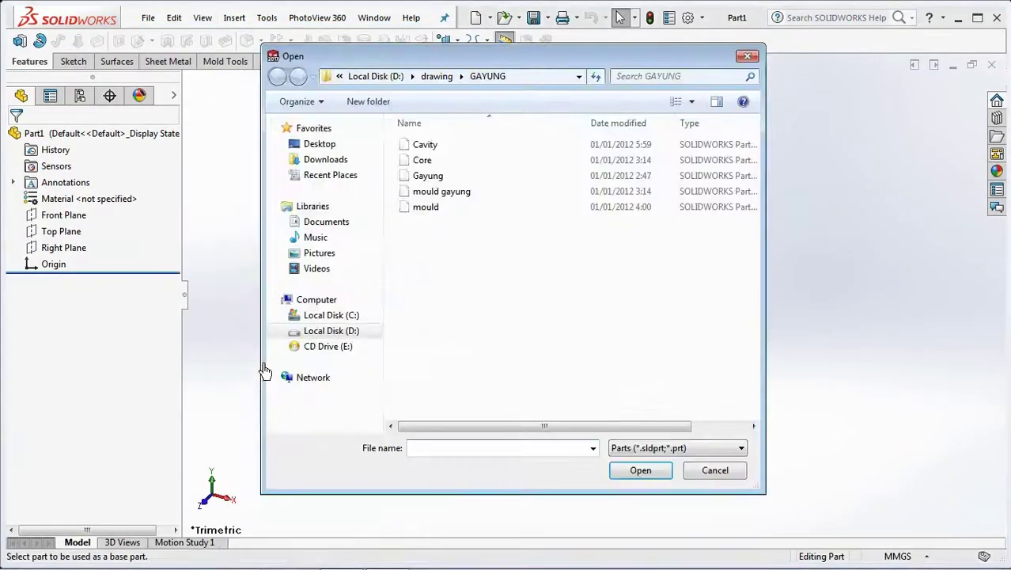
left_click(435, 176)
left_click(637, 473)
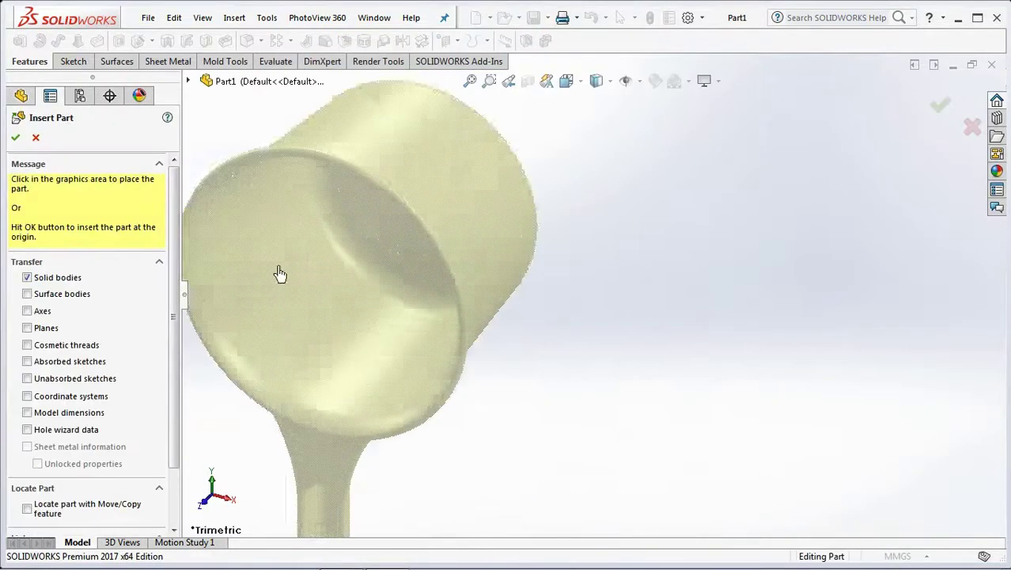
left_click(16, 139)
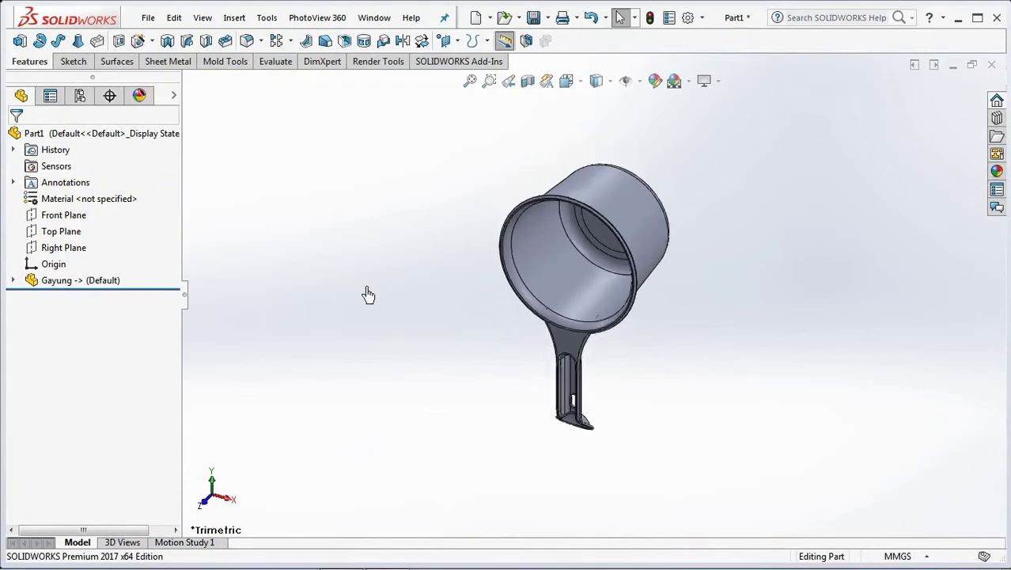
left_click(219, 71)
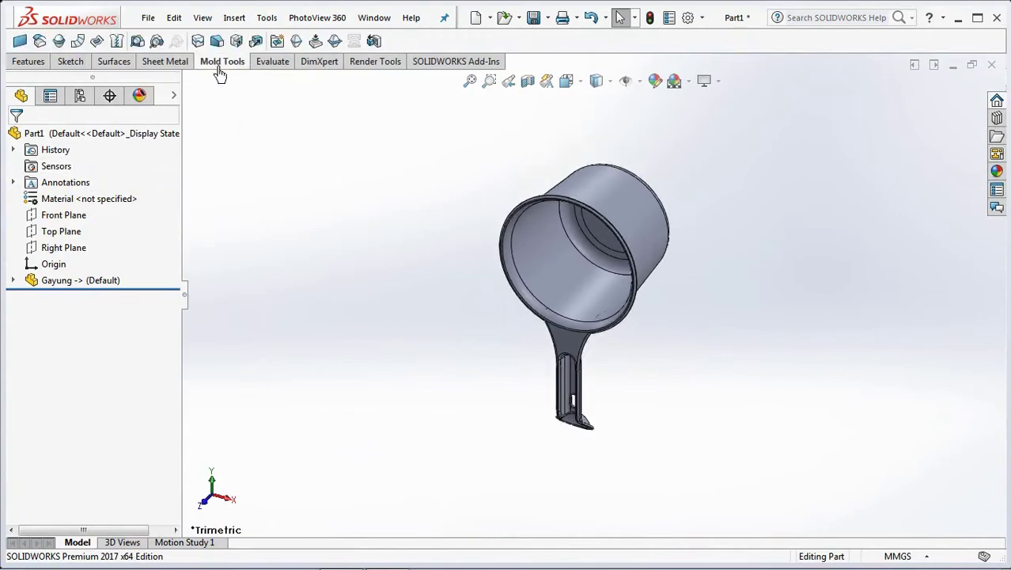
Scale the ladle body uniformly by 1.02 about the origin
left_click(255, 42)
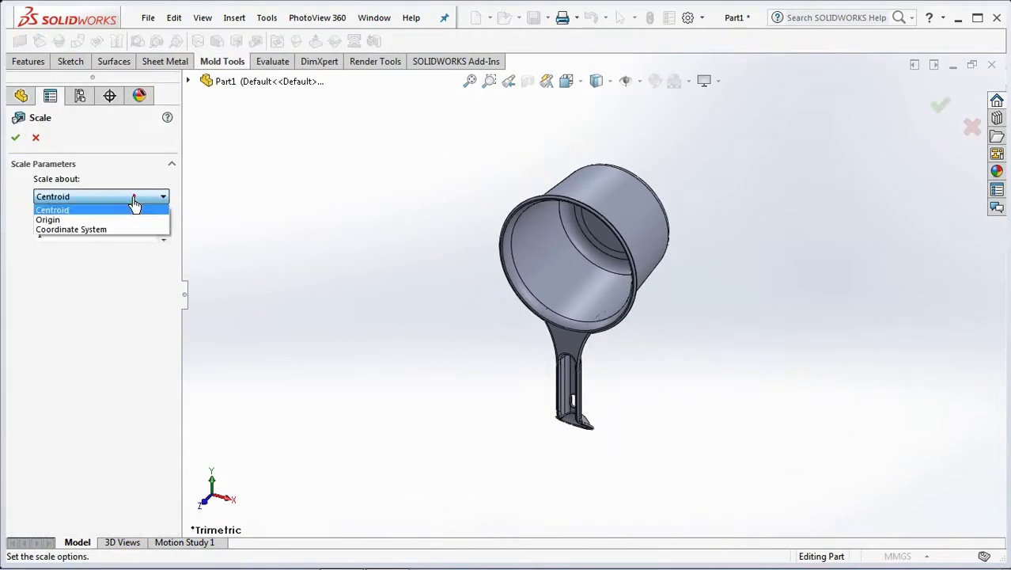
left_click(63, 216)
left_click(54, 242)
type("1.02")
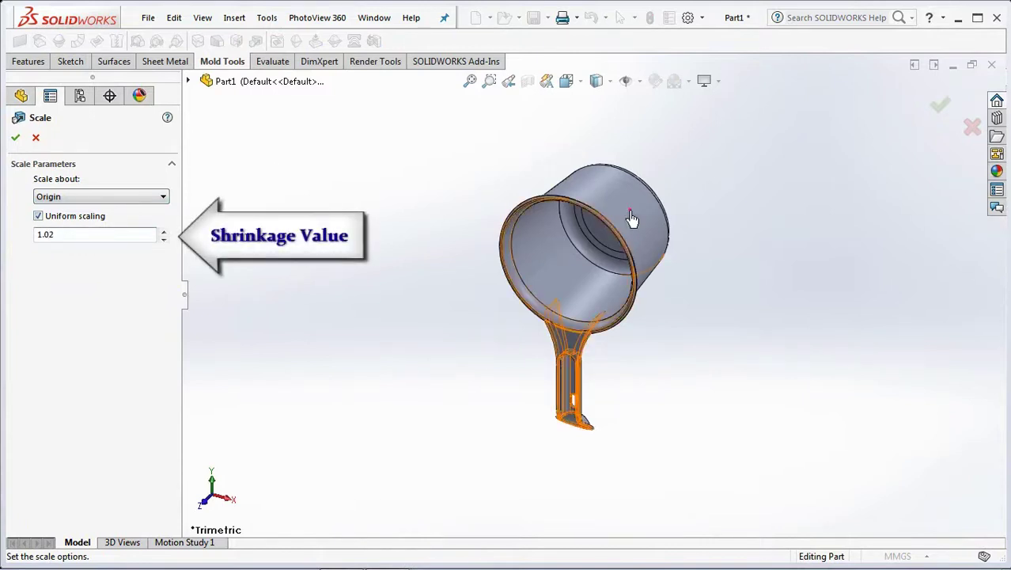
left_click(675, 235)
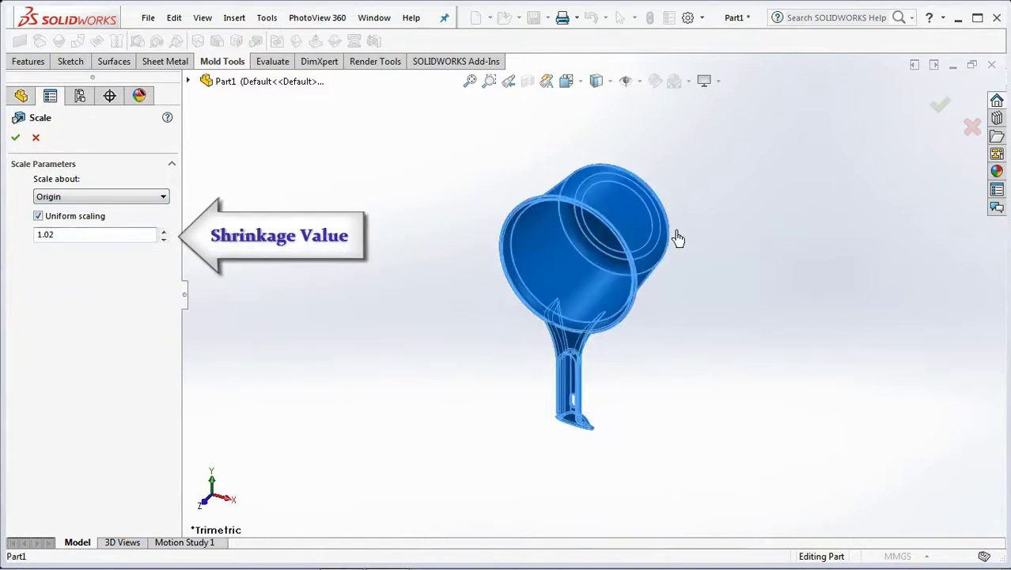
left_click(937, 111)
middle_click_drag(799, 219, 693, 479)
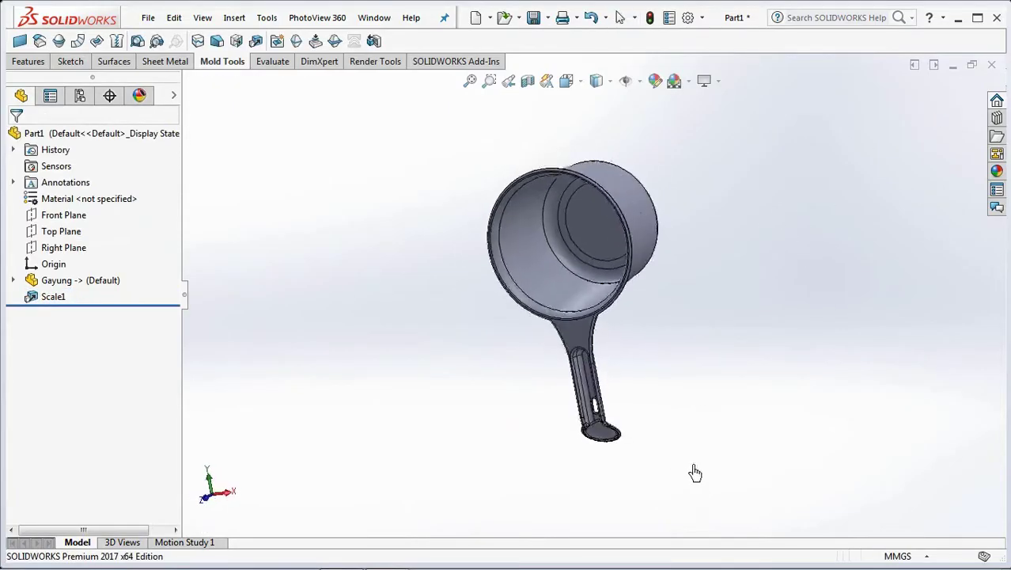
Create Plane1 parallel to the Front Plane through the handle-junction vertex
left_click(71, 215)
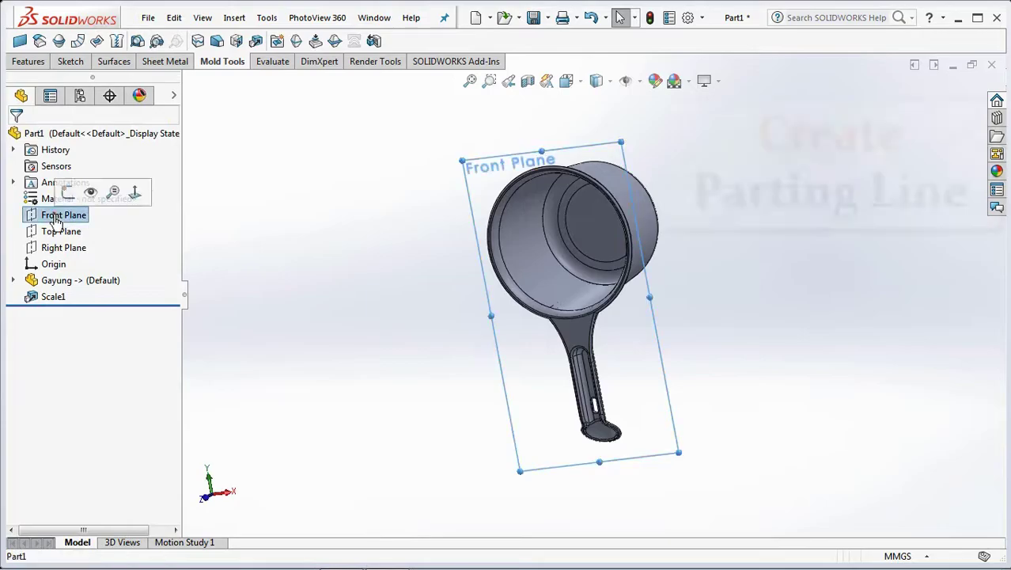
left_click(29, 61)
left_click(447, 41)
left_click(465, 57)
middle_click_drag(411, 388, 514, 242)
scroll(514, 243, "down", 10)
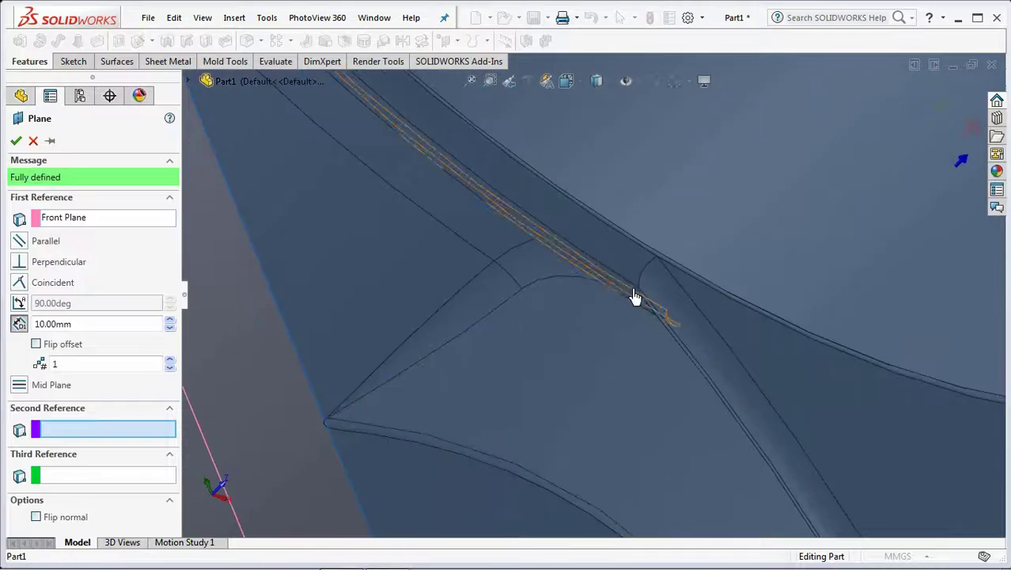
left_click(639, 295)
scroll(639, 294, "up", 10)
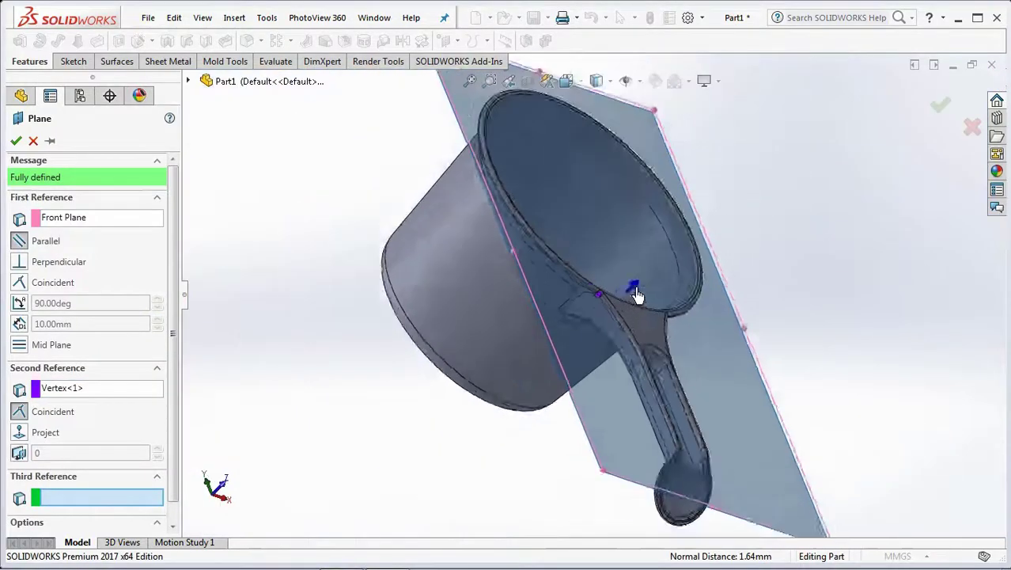
left_click(940, 105)
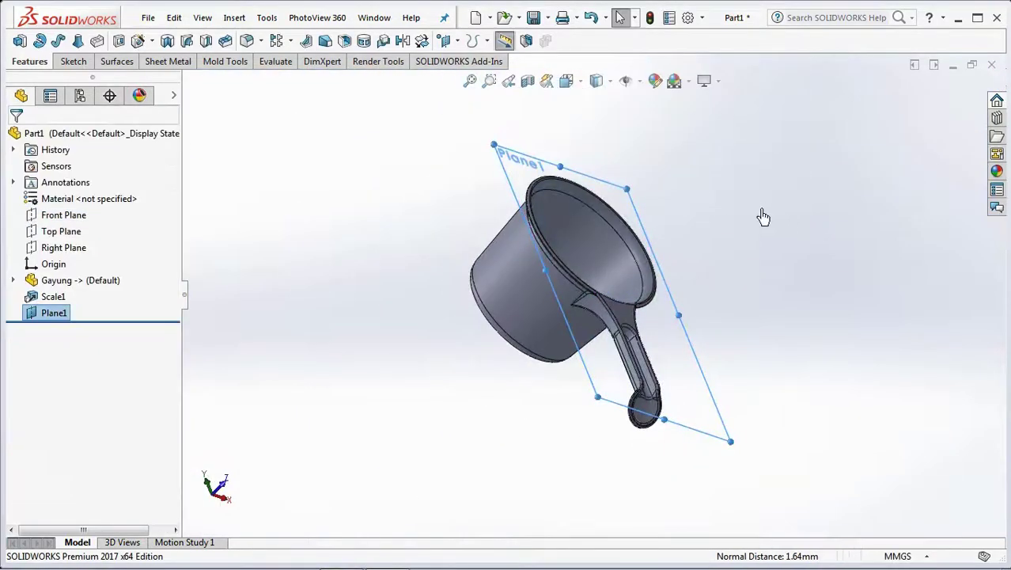
middle_click_drag(764, 212, 727, 219)
left_click(212, 65)
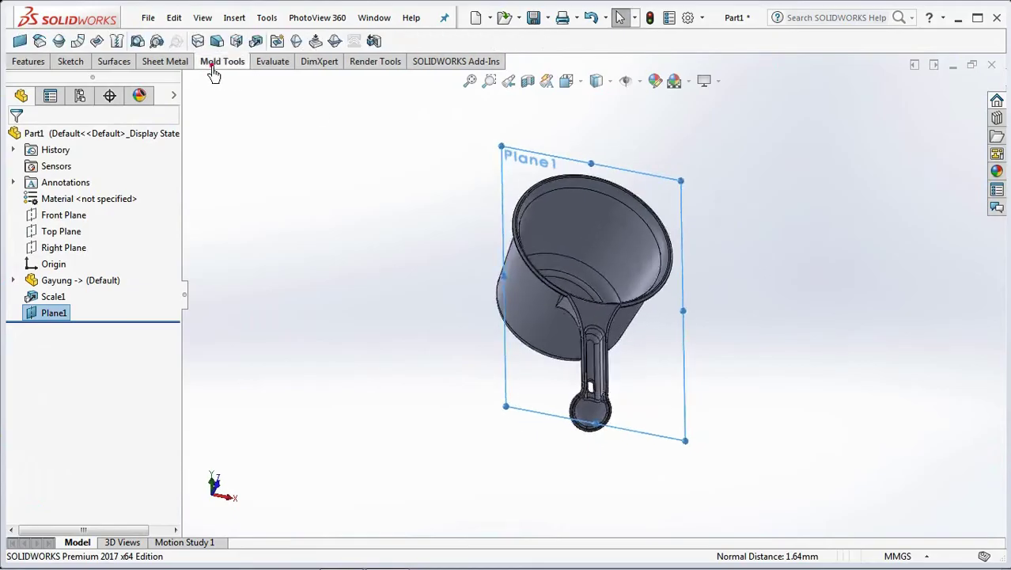
Start a parting line using Plane1 as the direction, picking the ladle's rim edge
left_click(296, 41)
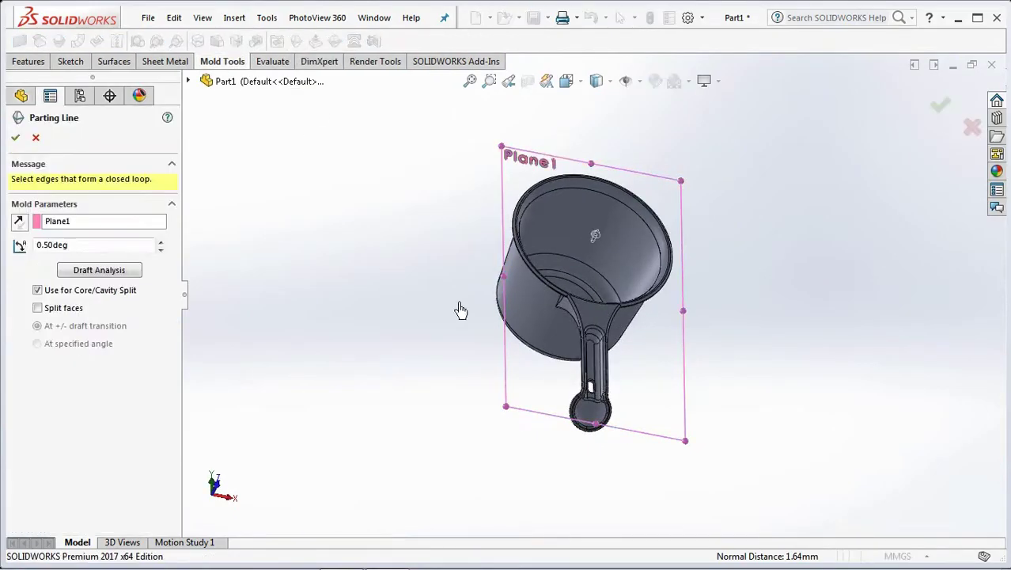
scroll(598, 298, "down", 6)
left_click(647, 277)
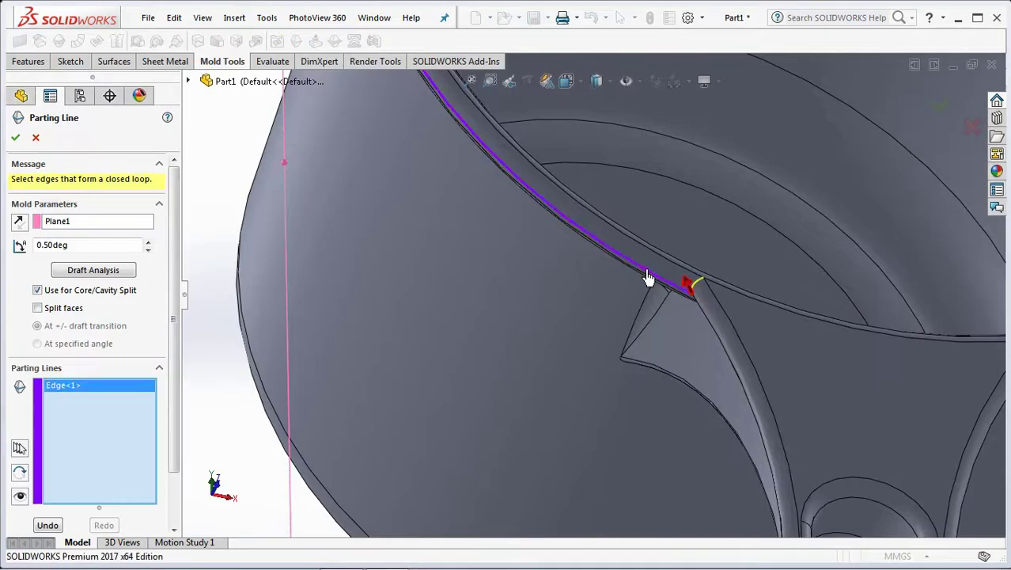
scroll(646, 275, "up", 5)
middle_click_drag(645, 275, 763, 445)
scroll(673, 383, "up", 3)
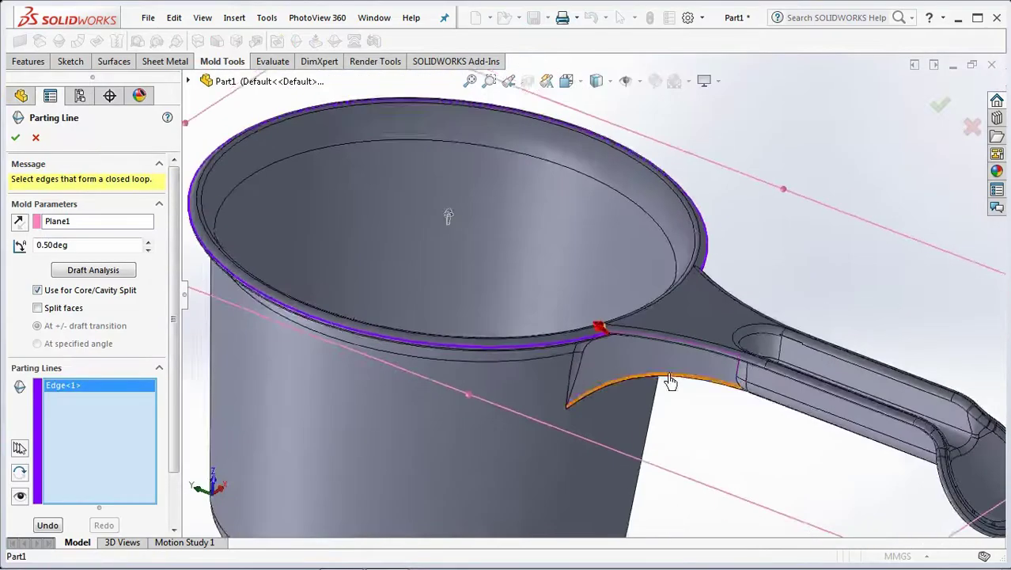
scroll(598, 311, "down", 6)
Chain the tangent rim and handle edges into a 19-edge loop and accept Parting Line1
right_click(549, 275)
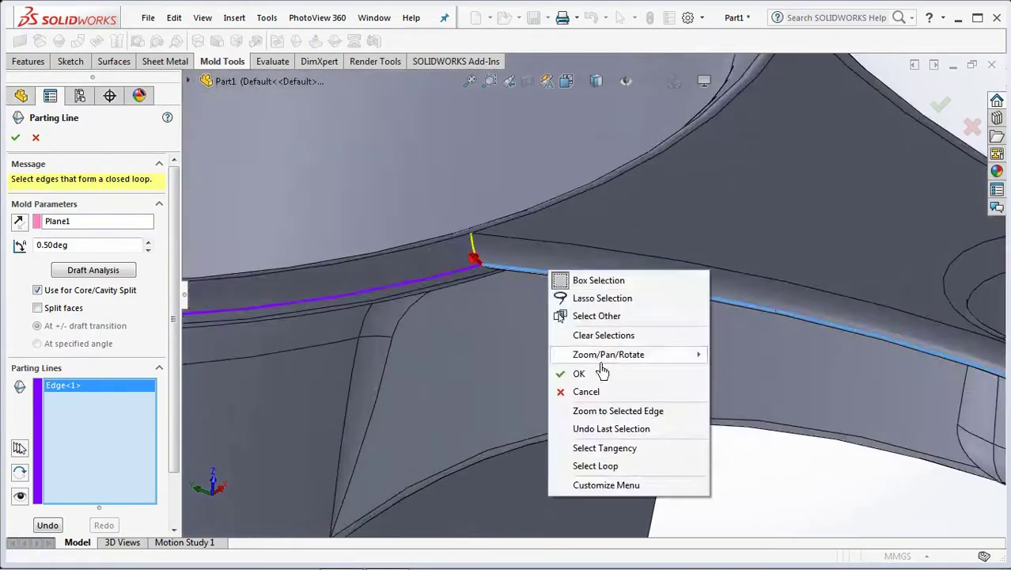
left_click(616, 456)
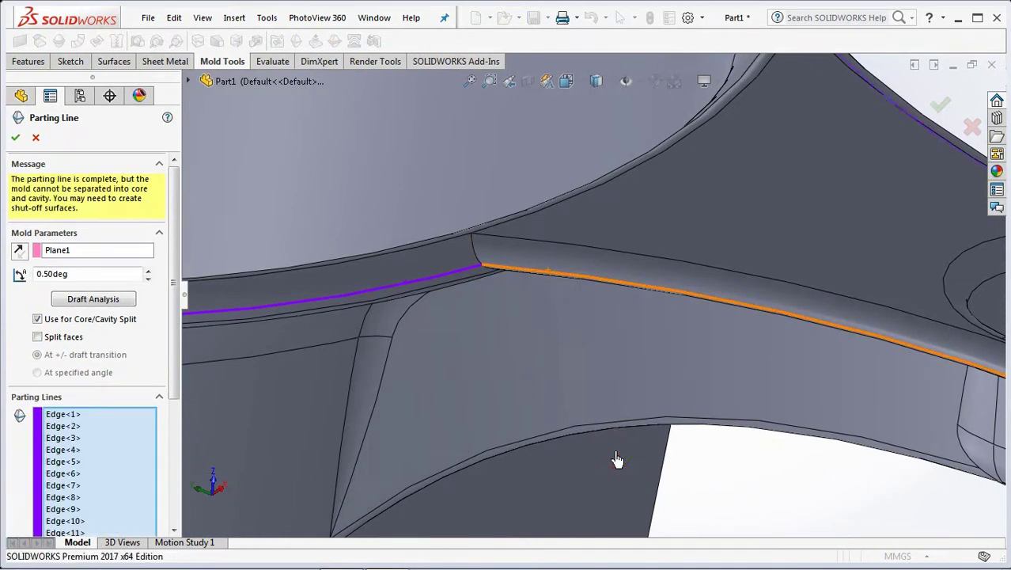
key("f")
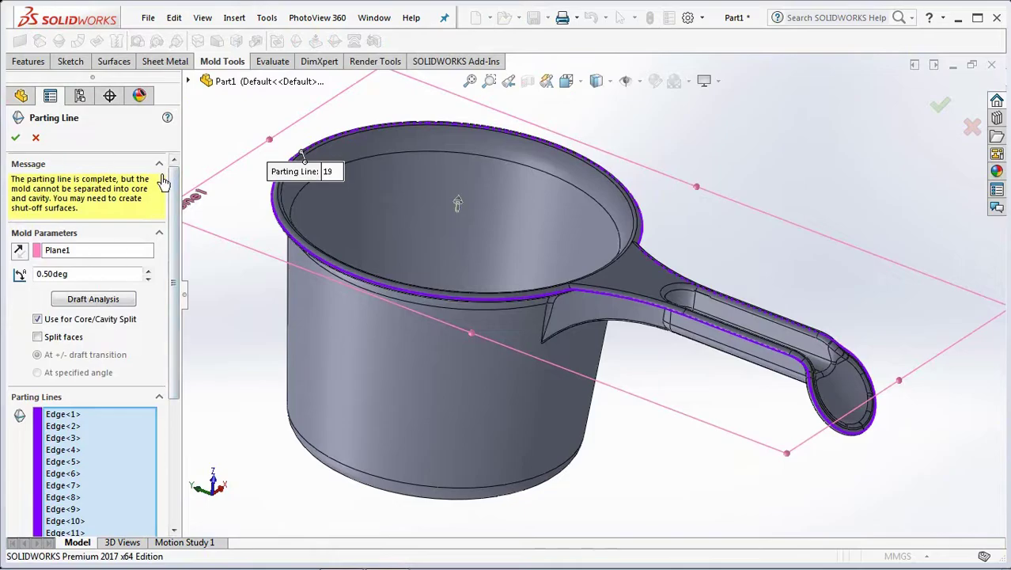
scroll(598, 424, "down", 8)
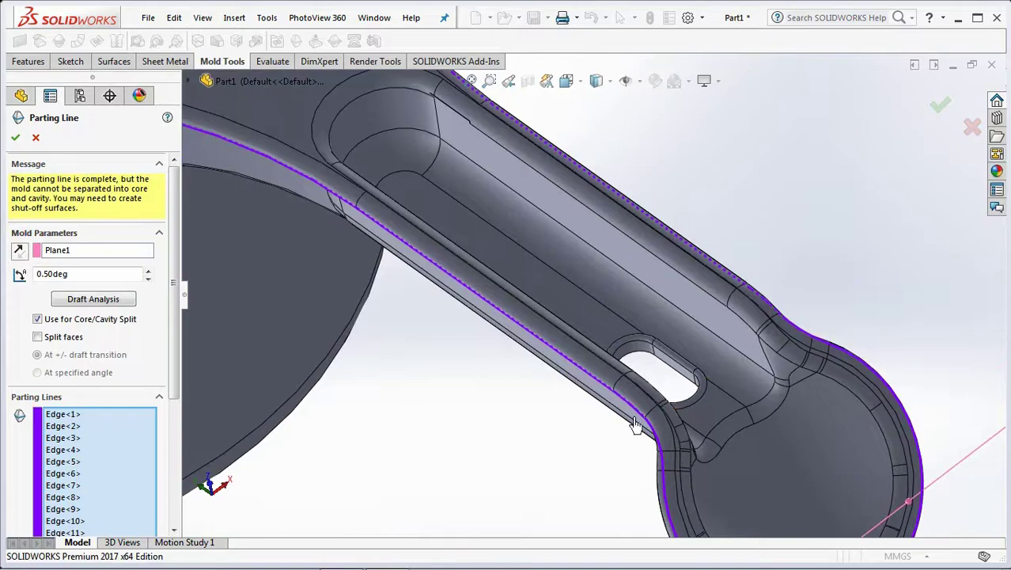
scroll(644, 323, "up", 8)
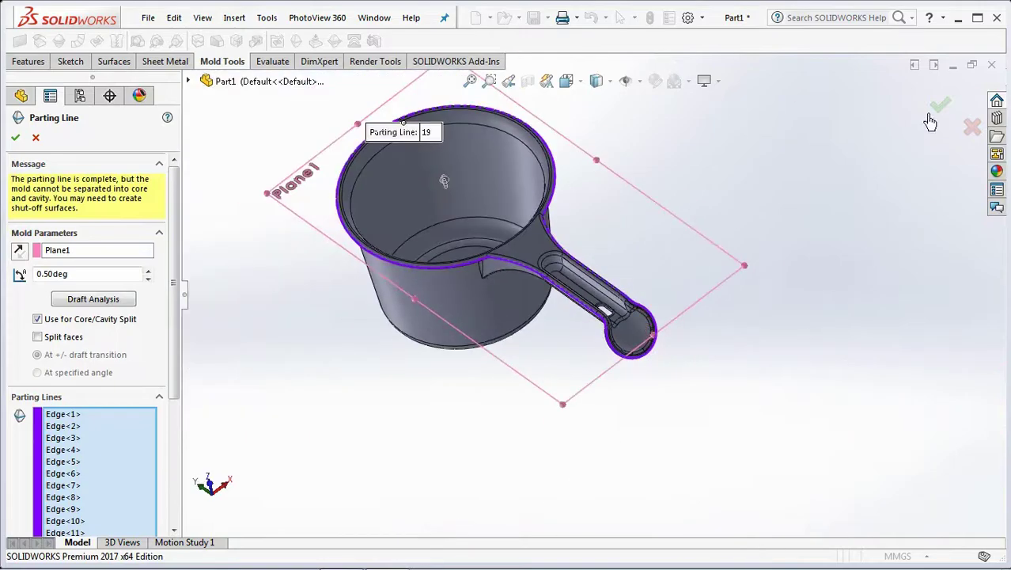
left_click(941, 108)
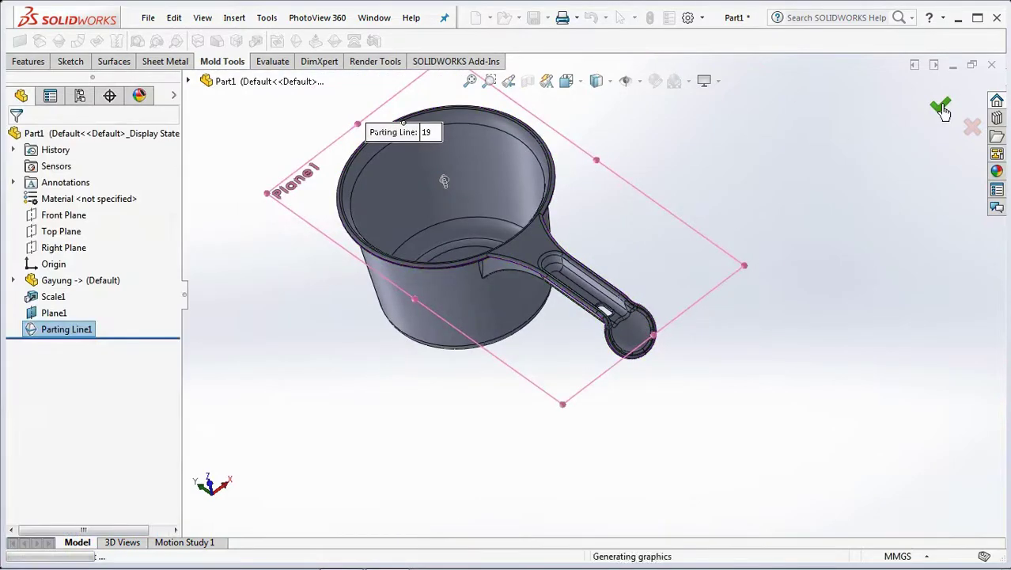
scroll(828, 314, "up", 3)
key("f")
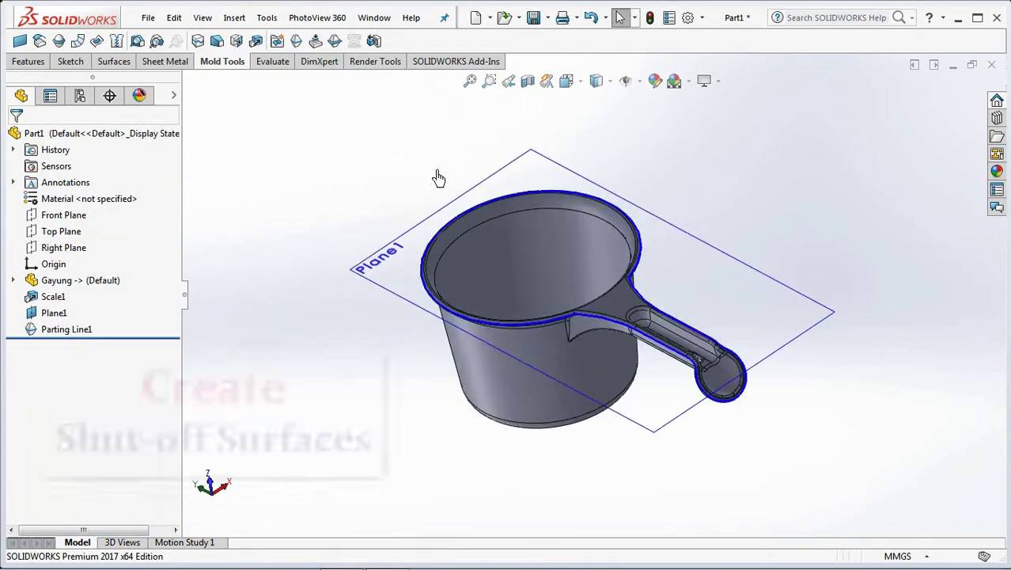
Create Shut-Off Surface1 closing the edge loop around the handle slot
left_click(316, 43)
middle_click_drag(316, 93, 733, 315)
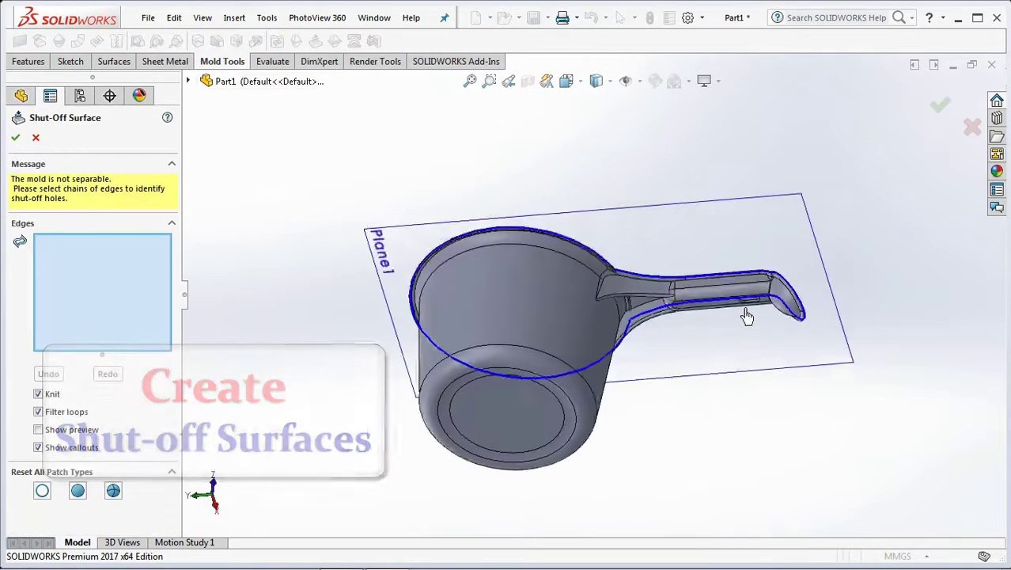
scroll(733, 307, "down", 8)
right_click(585, 282)
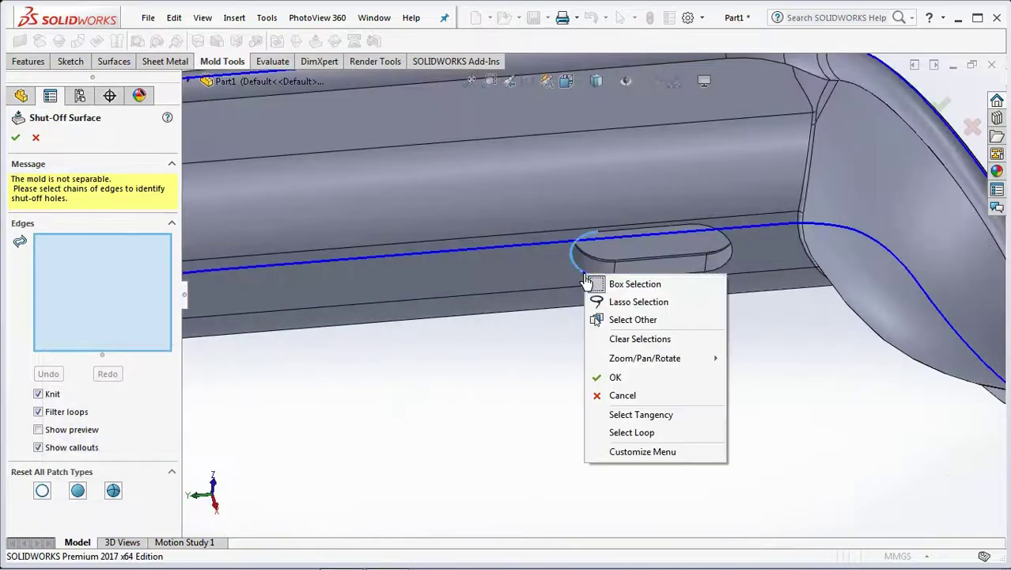
left_click(651, 428)
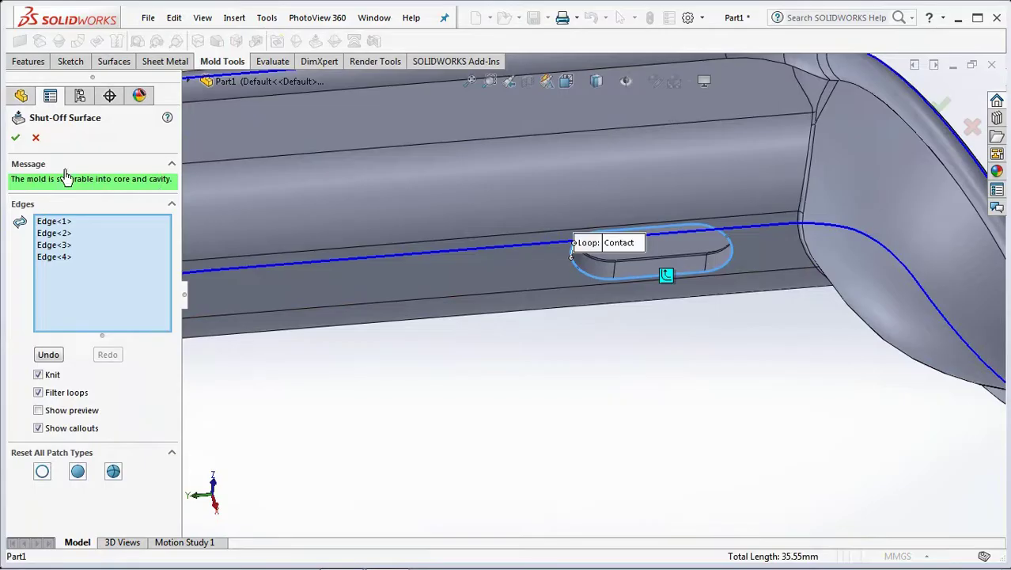
left_click(15, 140)
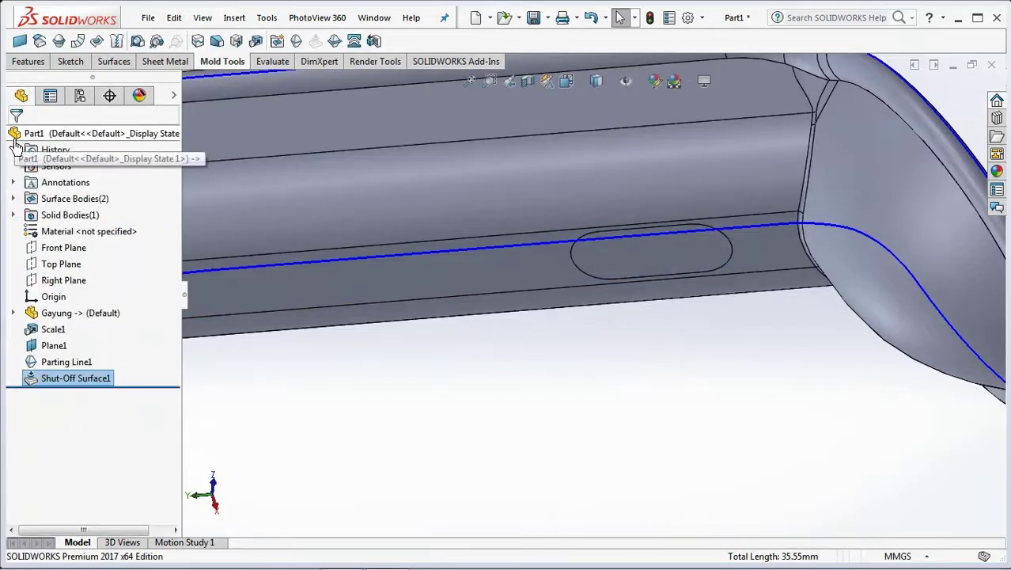
View the ladle normal to Plane1, then deselect the plane
left_click(626, 273)
left_click(625, 398)
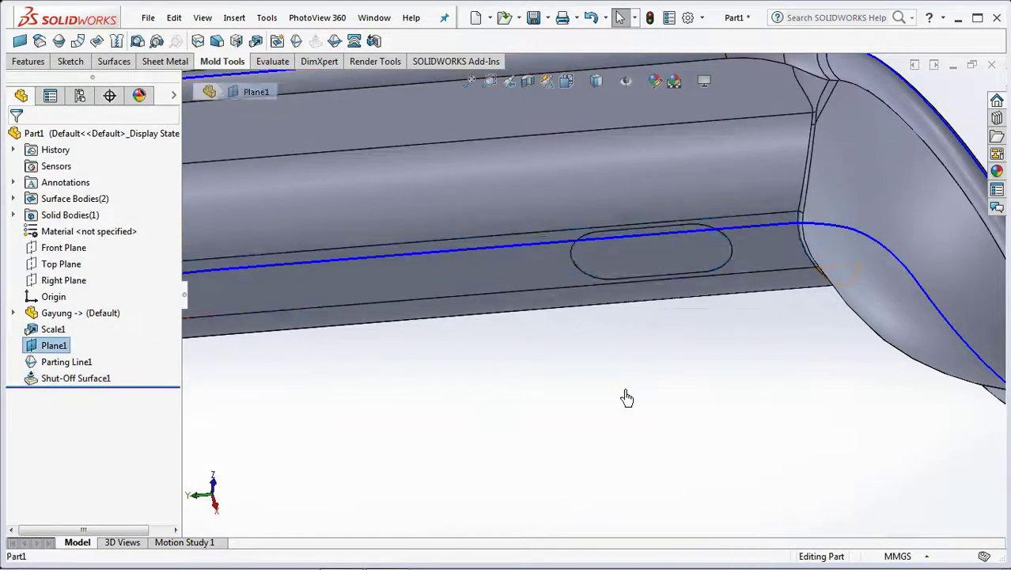
key("ctrl+8")
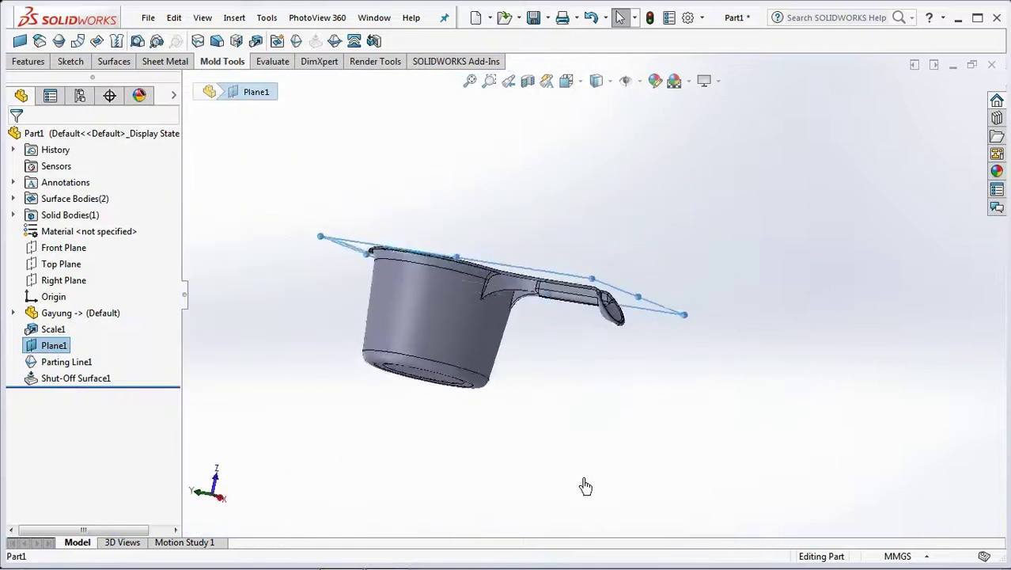
key("Escape")
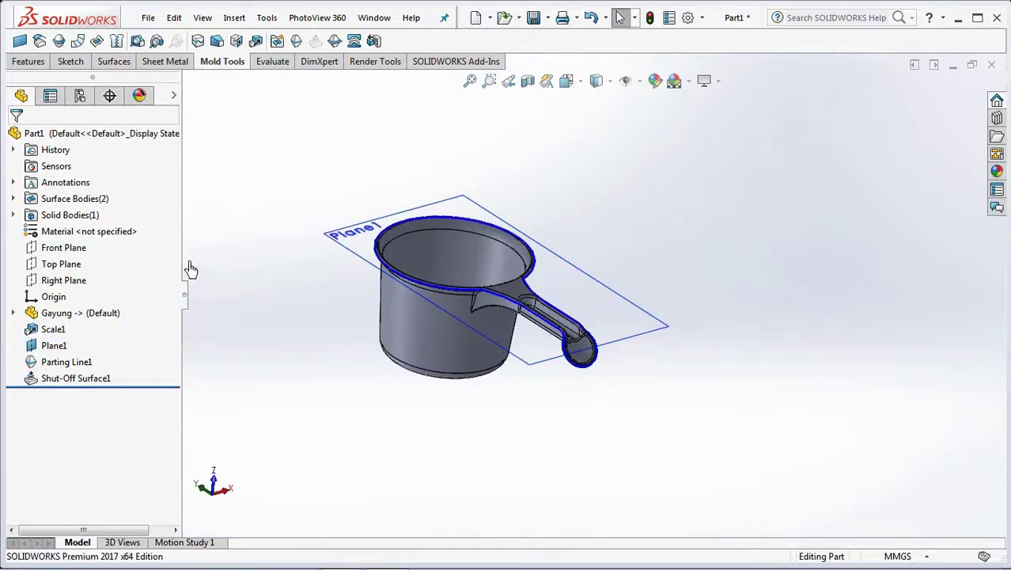
Inspect the ladle's solid body in the Solid Bodies folder
left_click(13, 214)
left_click(46, 234)
right_click(47, 238)
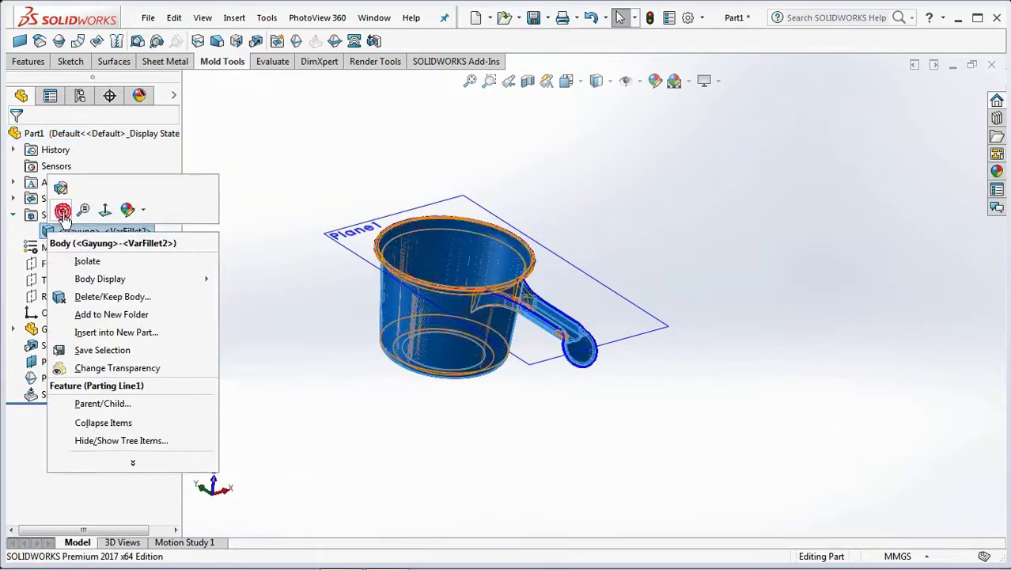
key("Escape")
left_click(225, 209)
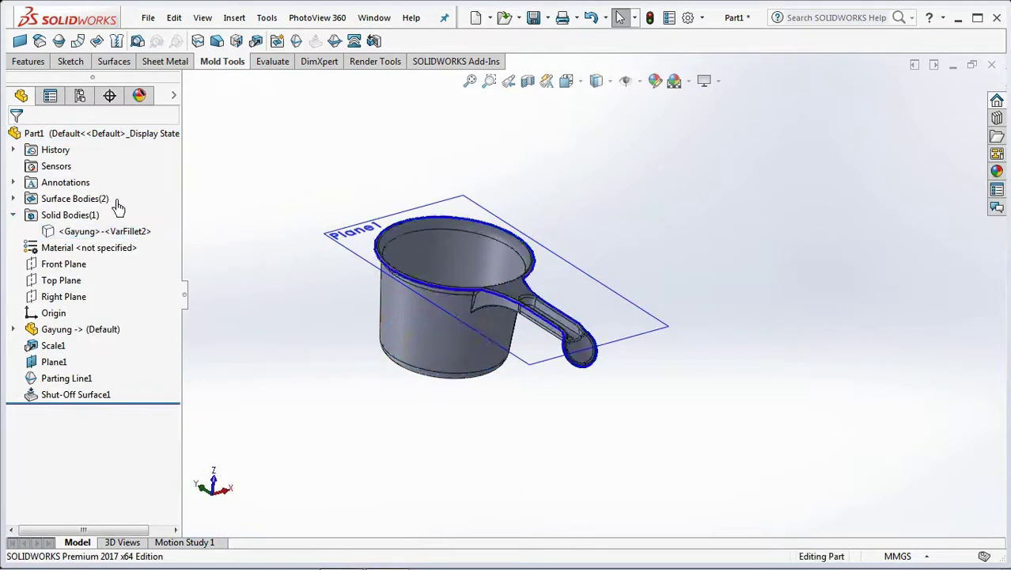
Expand Cavity and Core Surface Bodies to show each Shut-Off Surface1 body
left_click(13, 198)
left_click(48, 214)
left_click(30, 215)
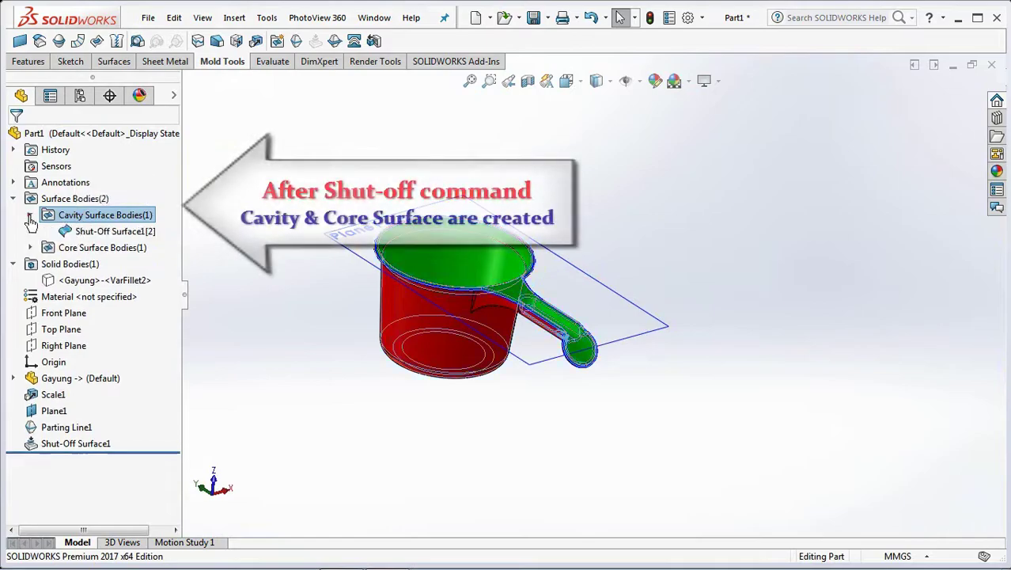
left_click(75, 231)
left_click(29, 247)
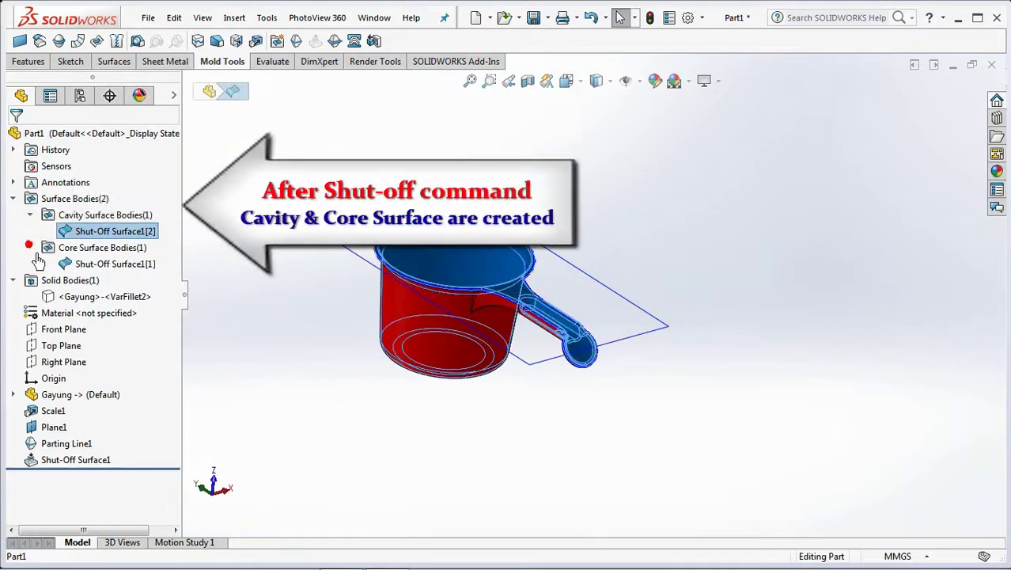
left_click(103, 263)
left_click(309, 354)
middle_click_drag(309, 355, 325, 406)
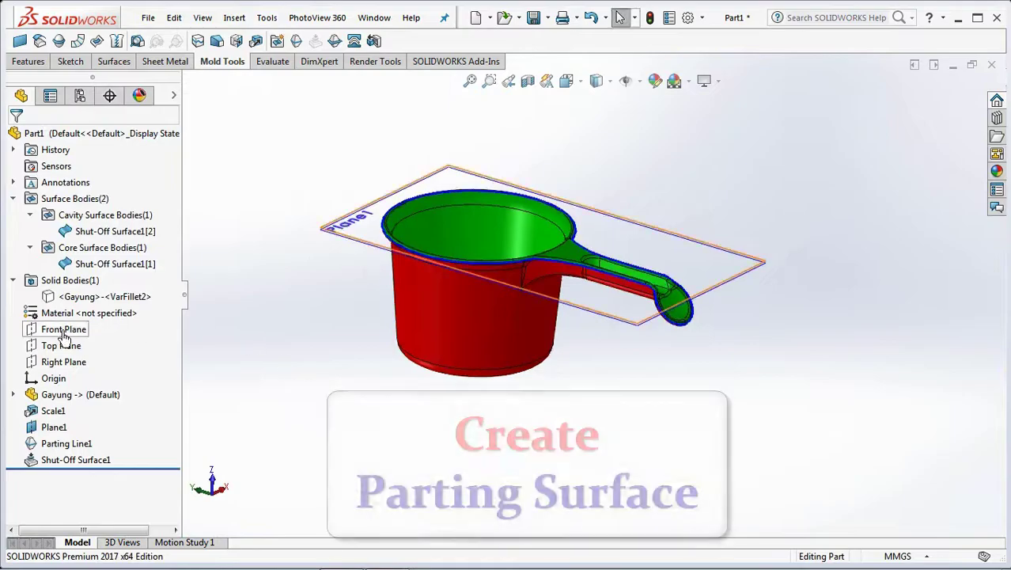
Start Sketch1 on the Right Plane, view it normal, then return to isometric
left_click(57, 362)
left_click(70, 341)
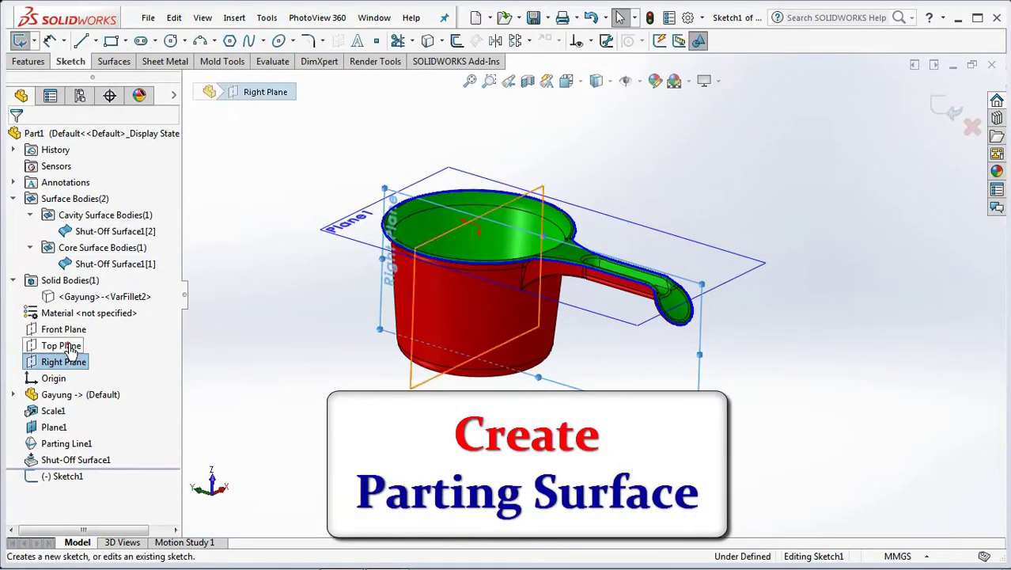
left_click(565, 87)
left_click(455, 282)
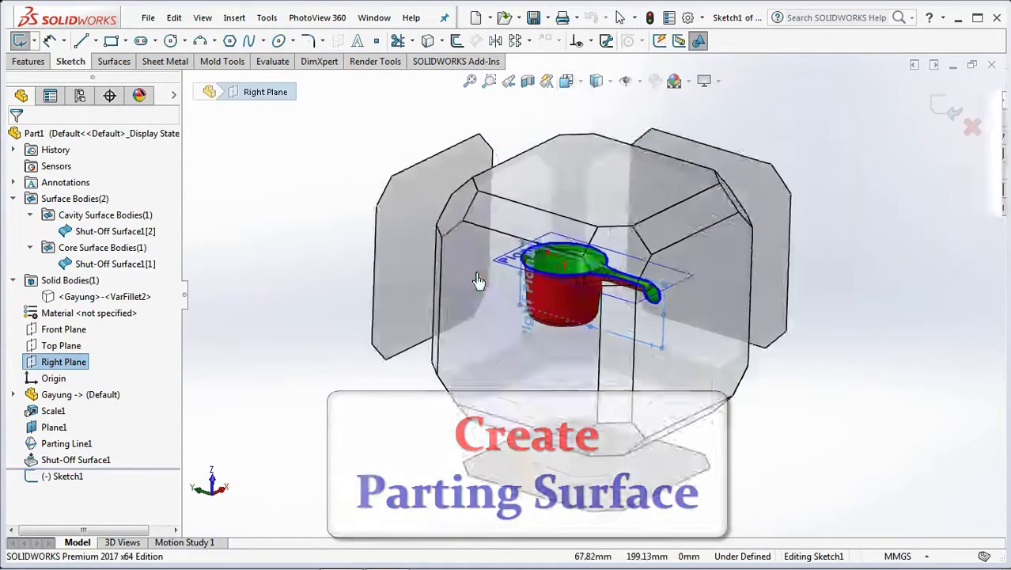
left_click(292, 342)
scroll(343, 235, "down", 3)
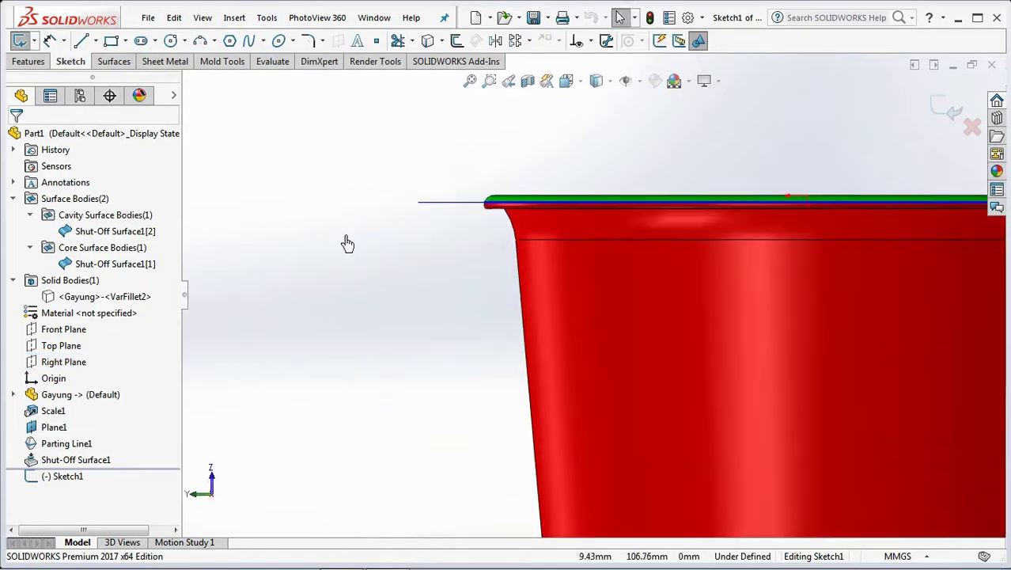
key("ctrl+7")
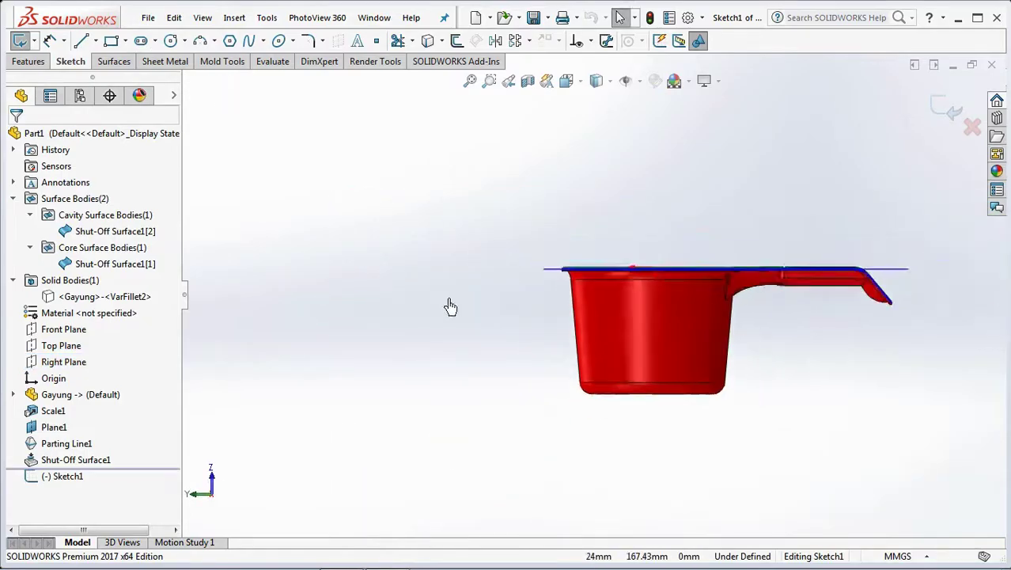
Hide Plane1 and Parting Line1
left_click(53, 426)
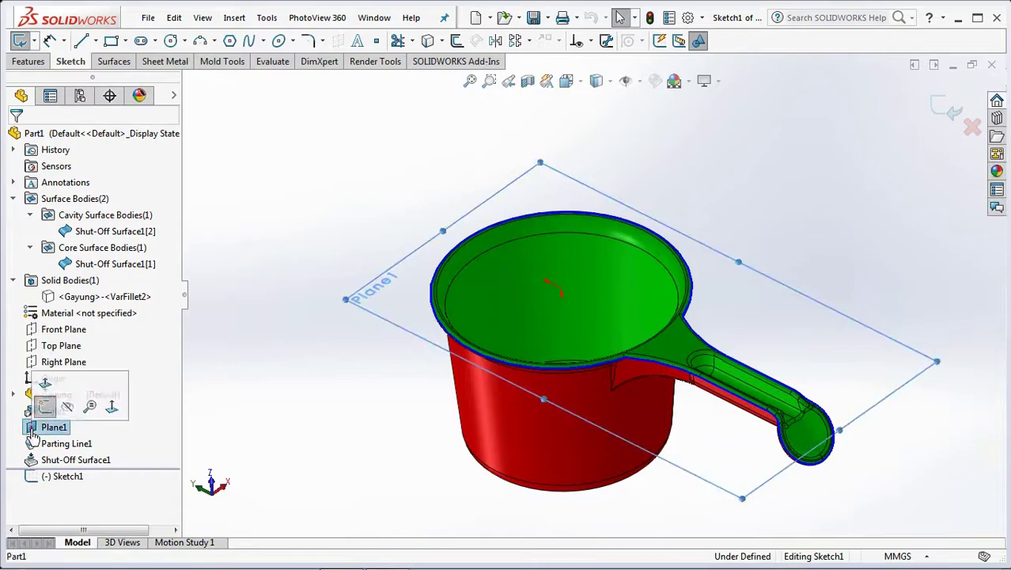
left_click(68, 404)
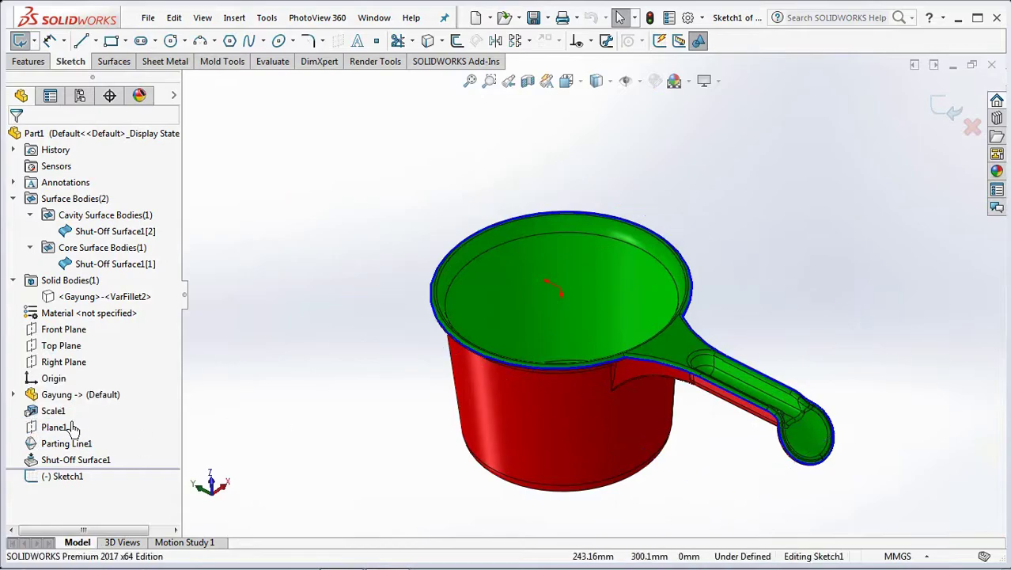
left_click(41, 444)
left_click(52, 425)
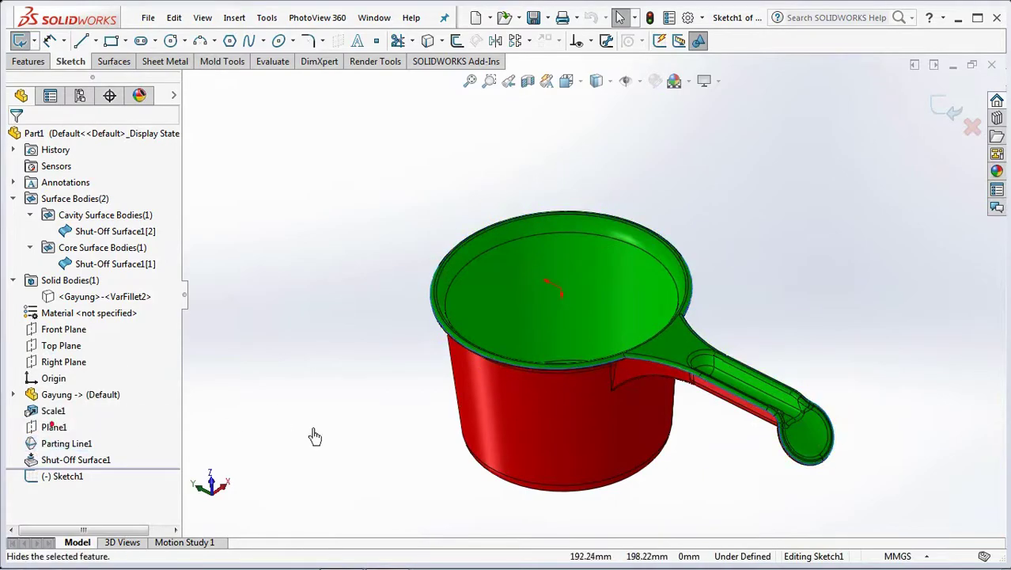
Convert the ladle's rim edge into Sketch1 geometry
key("f")
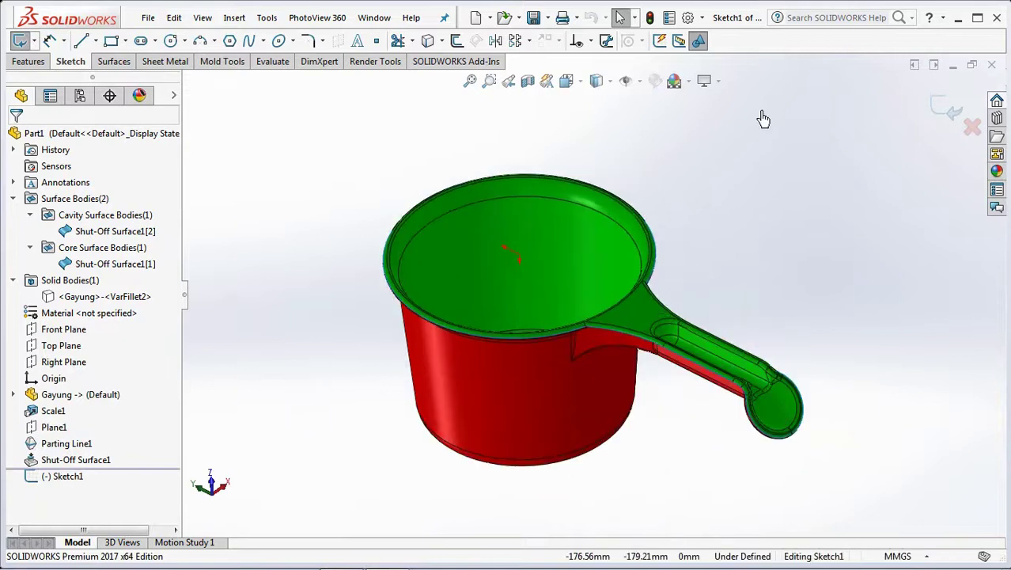
left_click(425, 43)
scroll(585, 308, "down", 5)
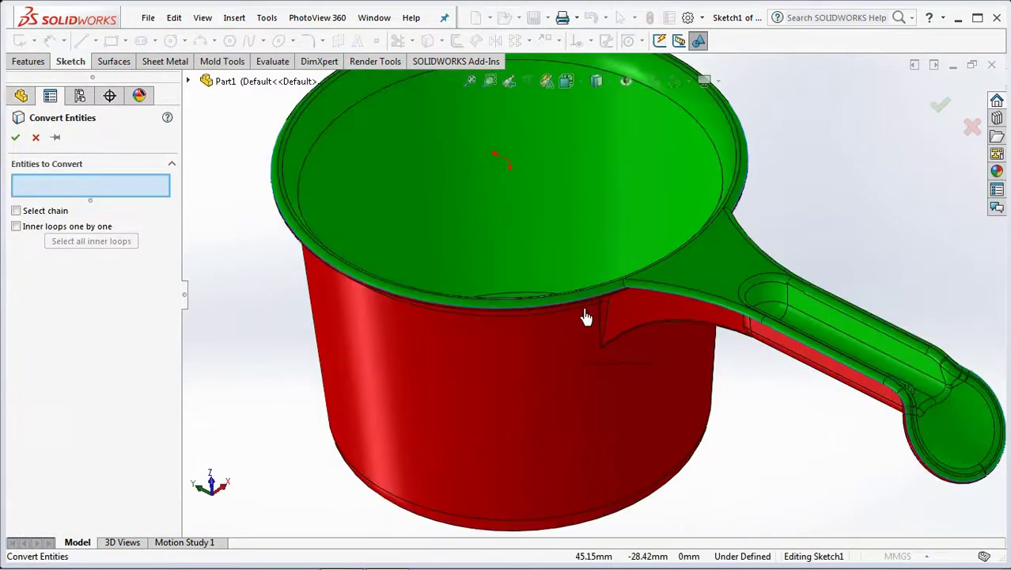
left_click(576, 288)
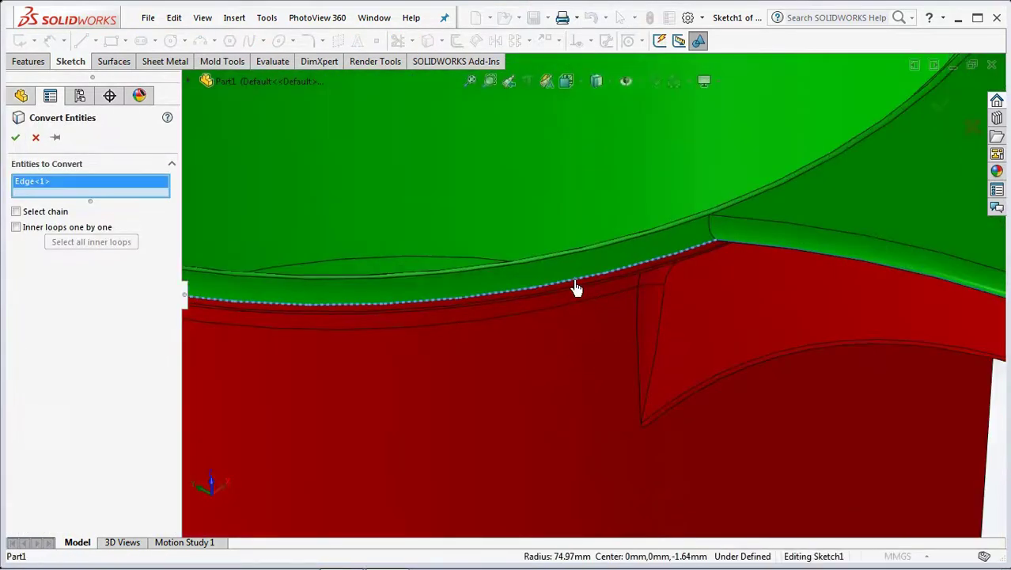
left_click(15, 138)
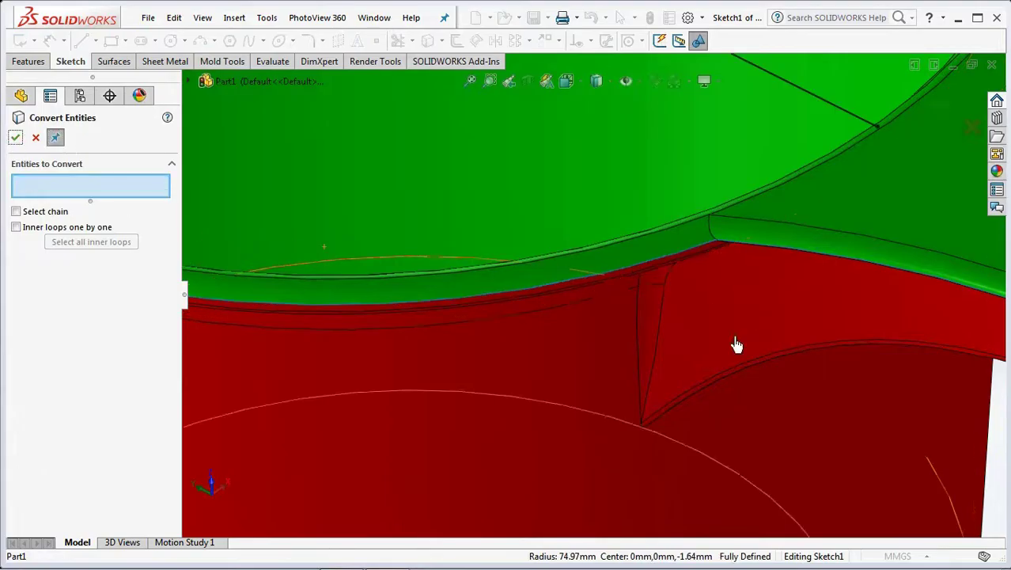
Select the next rim edge and the first handle parting edges for conversion
scroll(775, 309, "down", 4)
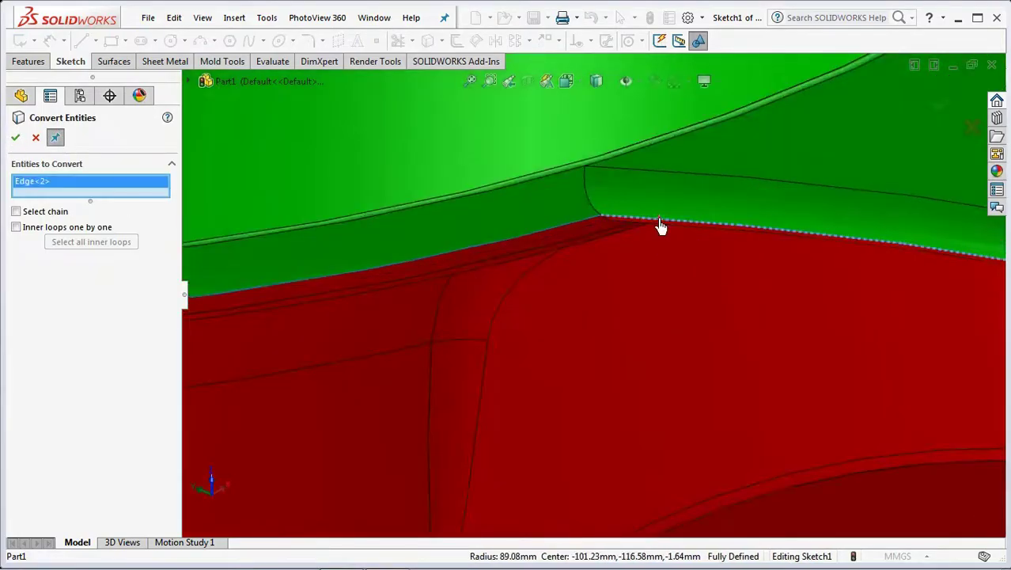
left_click(662, 227)
scroll(662, 227, "up", 3)
scroll(761, 323, "down", 4)
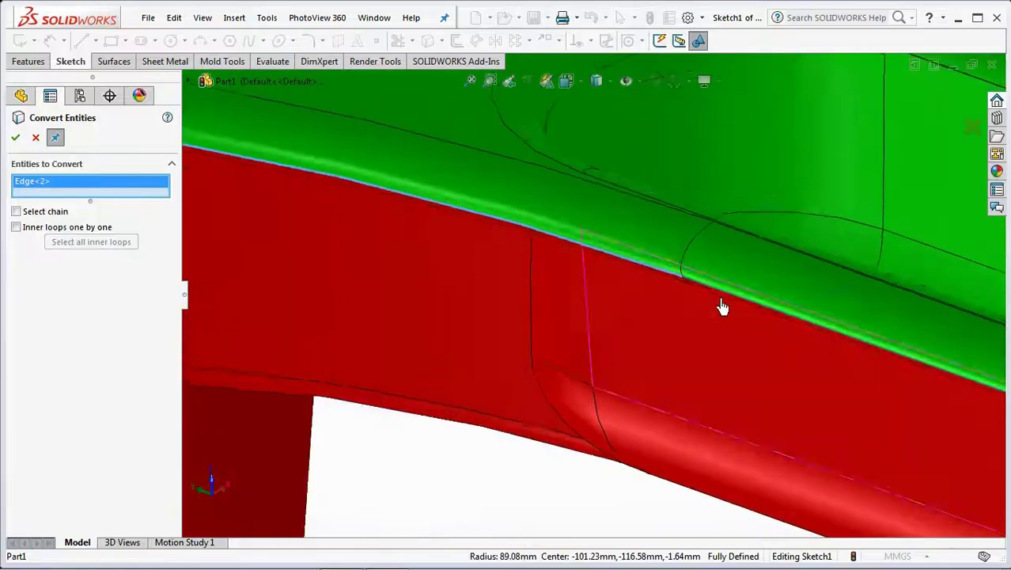
scroll(720, 305, "down", 1)
left_click(713, 287)
scroll(704, 289, "up", 3)
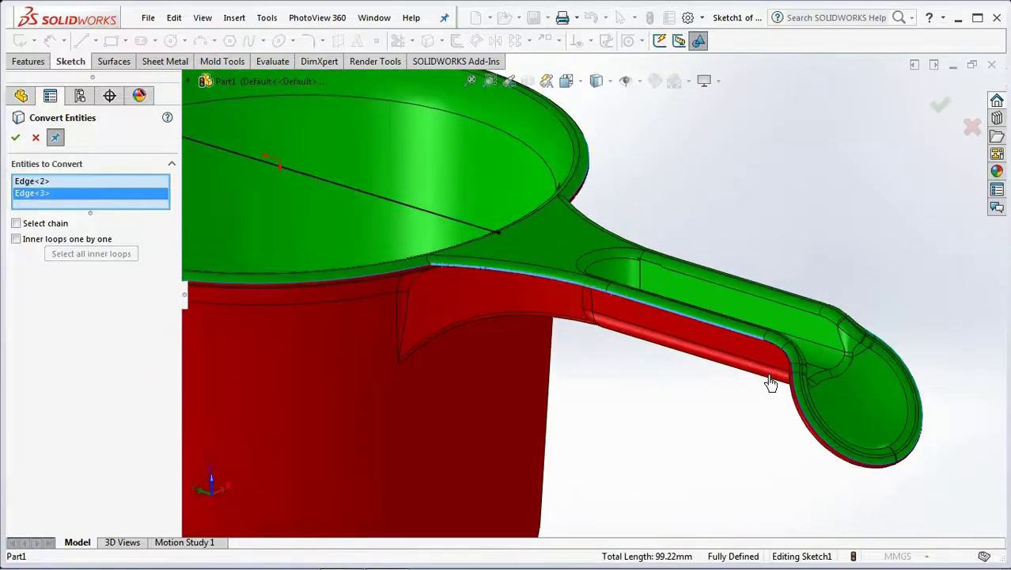
scroll(771, 383, "down", 4)
left_click(643, 300)
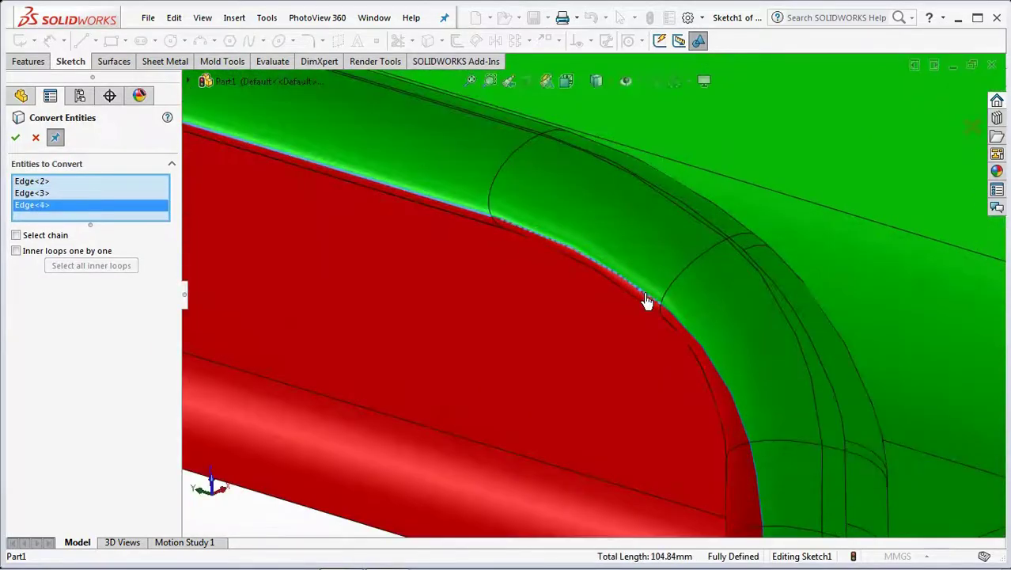
scroll(486, 231, "down", 1)
left_click(505, 225)
scroll(686, 323, "up", 1)
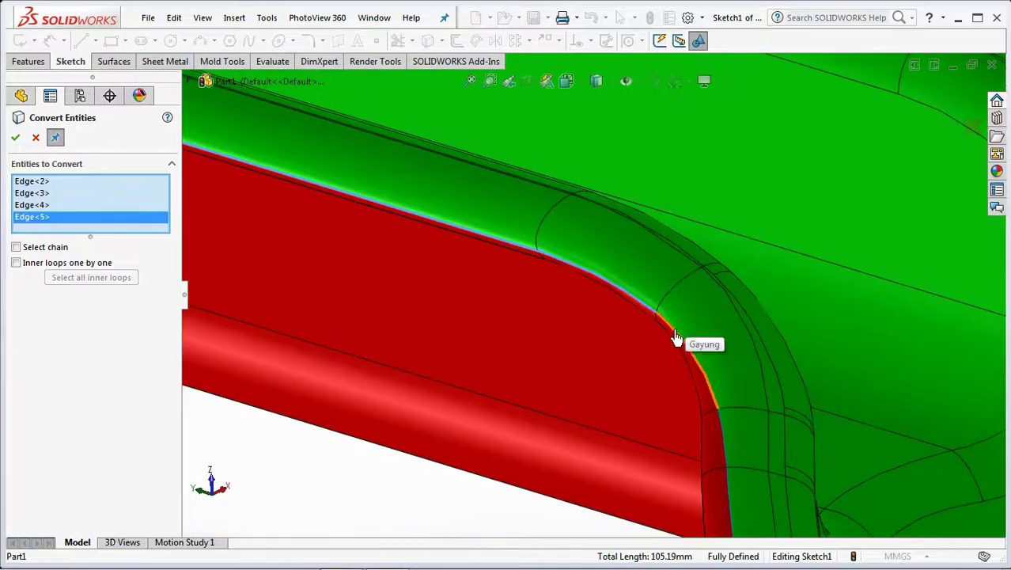
Add the remaining handle-tip edges, finish the conversion, and switch to a side view
left_click(677, 338)
scroll(676, 340, "up", 1)
left_click(668, 396)
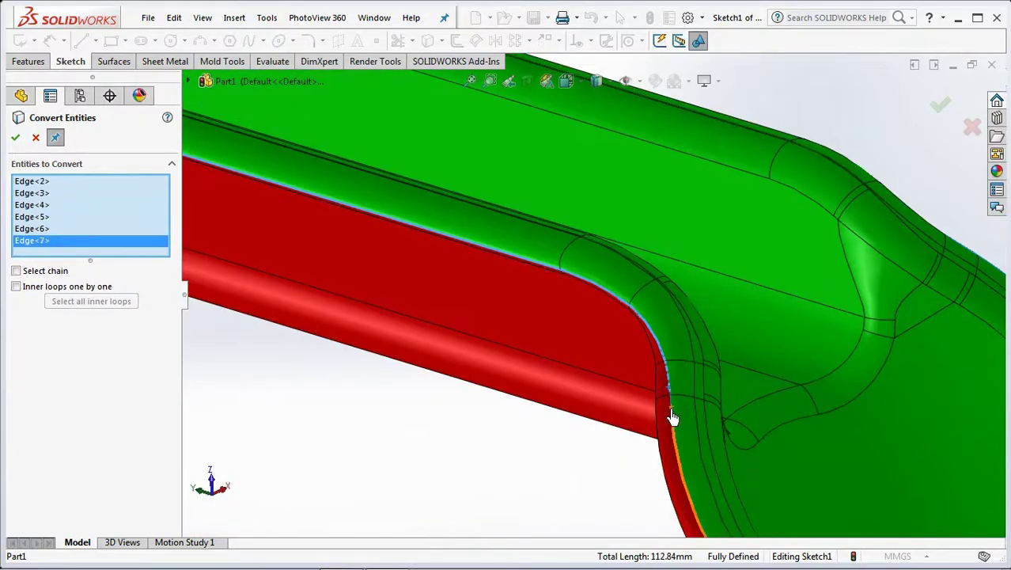
scroll(671, 398, "down", 1)
left_click(660, 386)
scroll(632, 384, "down", 1)
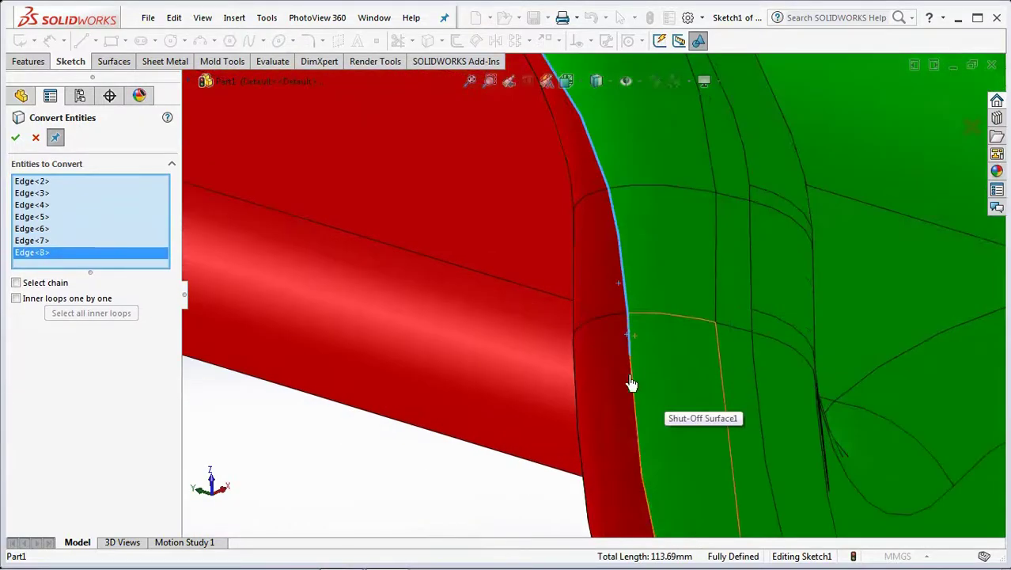
left_click(633, 381)
scroll(633, 382, "up", 3)
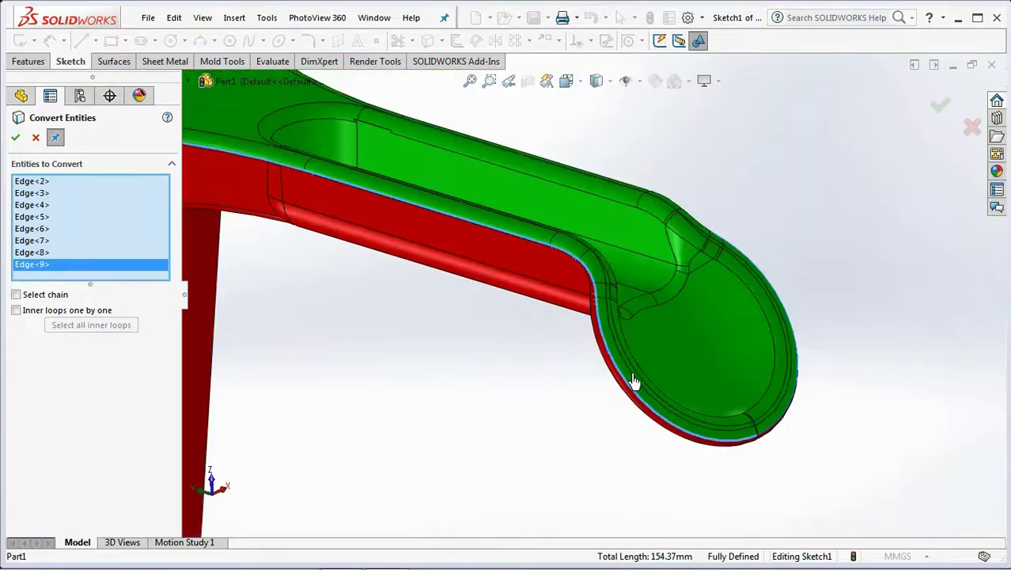
left_click(13, 139)
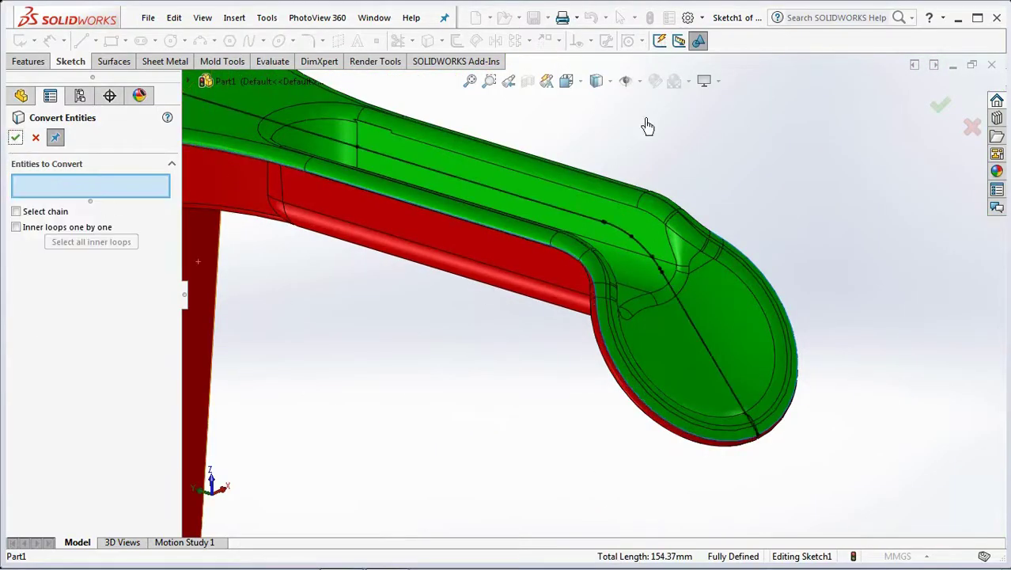
left_click(567, 82)
left_click(497, 288)
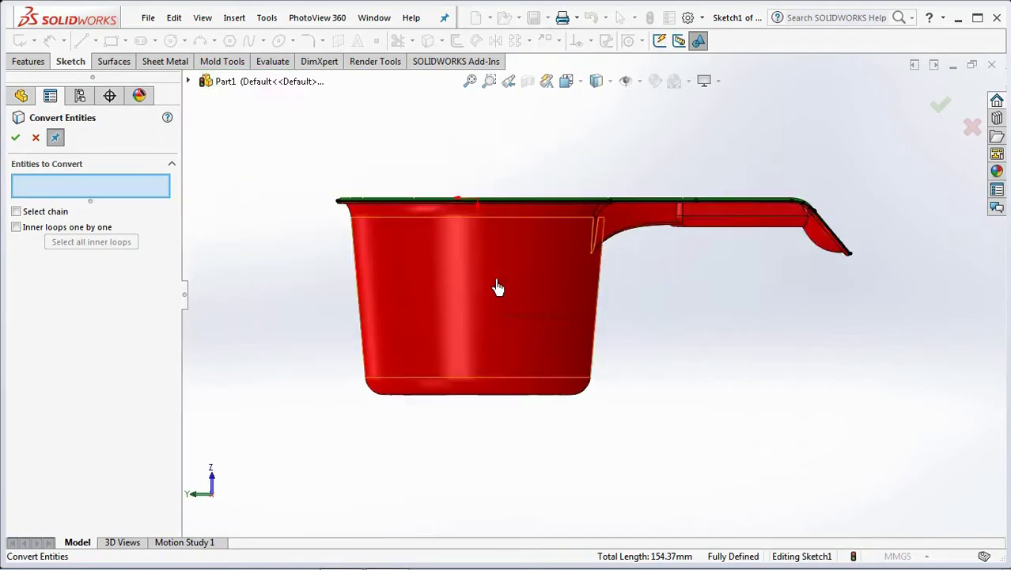
left_click(32, 140)
Stretch the sketch ends past the rim and handle, adding a short horizontal line at right
left_click_drag(379, 221, 347, 216)
left_click_drag(805, 259, 828, 288)
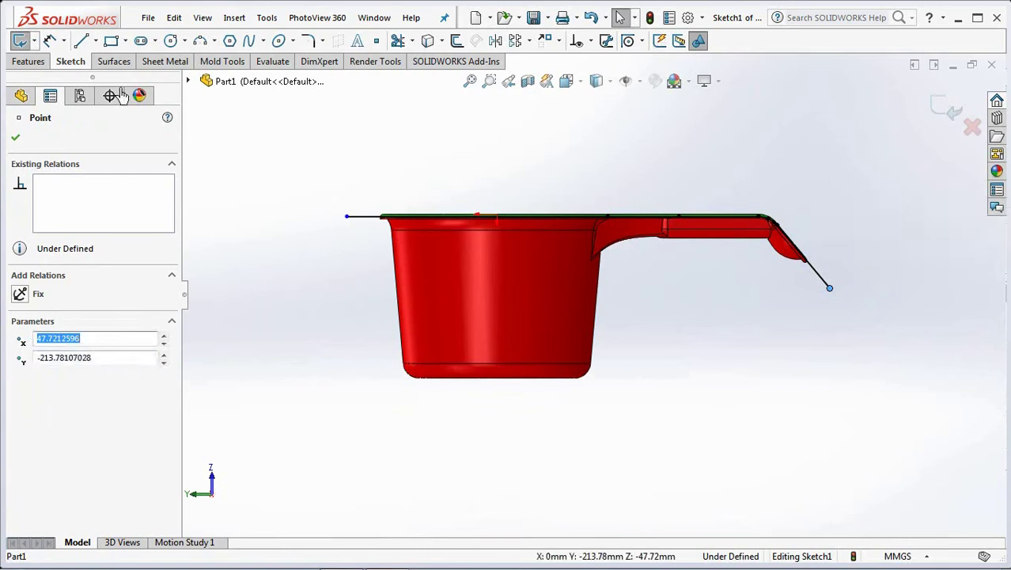
key("l")
left_click(830, 290)
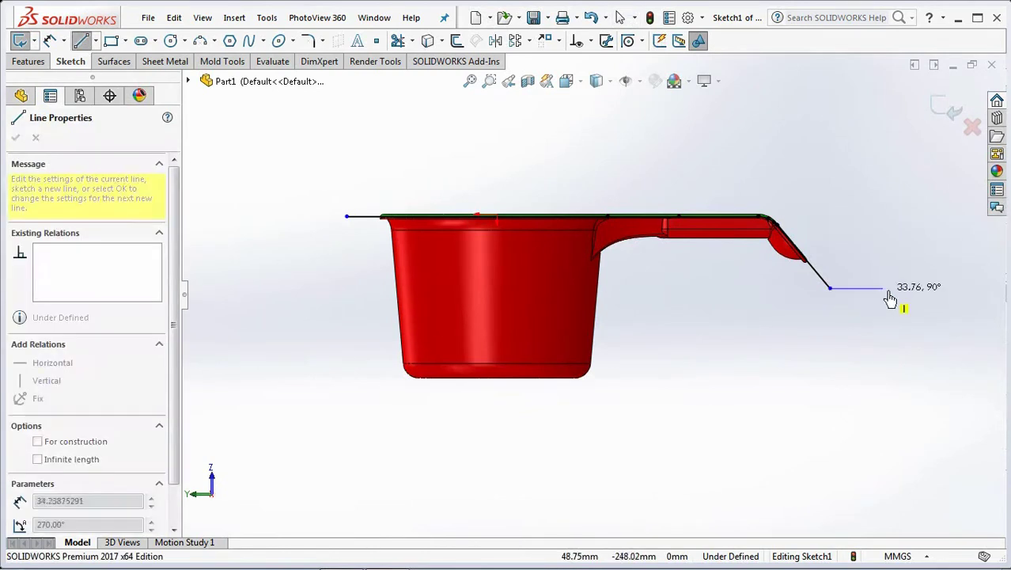
left_click(894, 297)
right_click(893, 297)
left_click(866, 300)
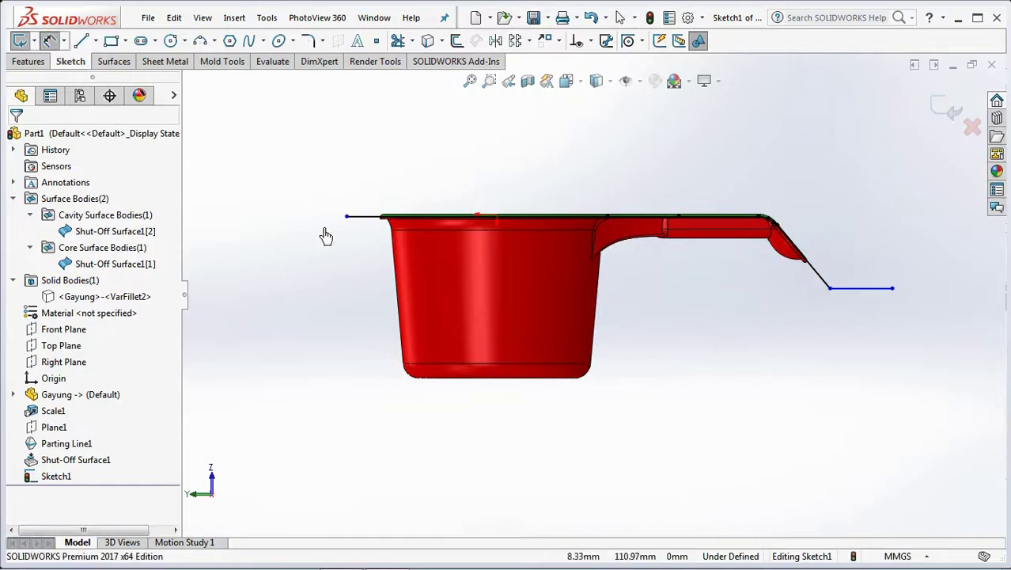
Dimension the left extension line to 130 mm and the right step height to 32 mm
left_click(346, 216)
left_click(496, 218)
left_click(422, 180)
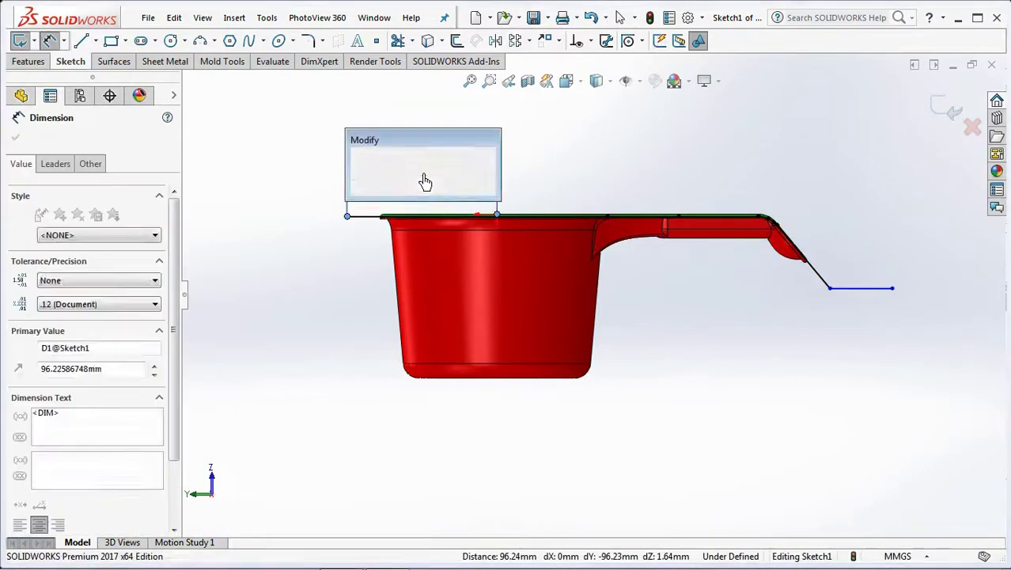
type("130")
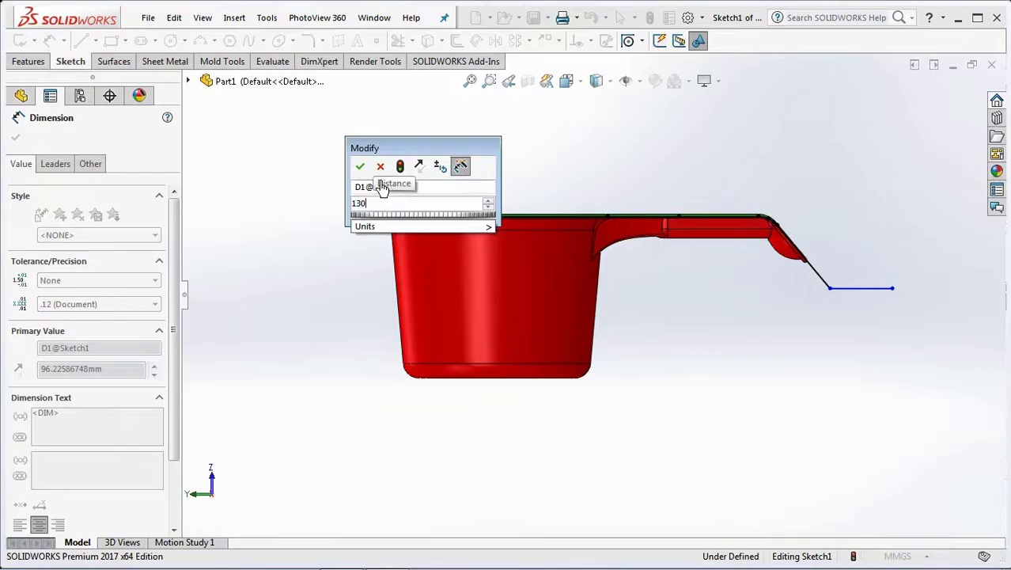
left_click(359, 165)
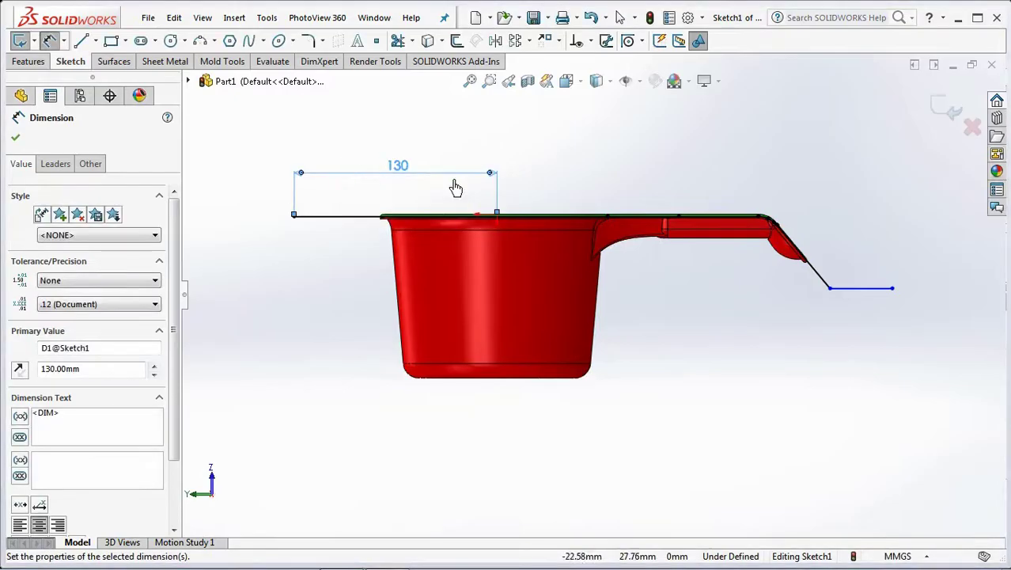
left_click(868, 289)
left_click(715, 226)
left_click(863, 242)
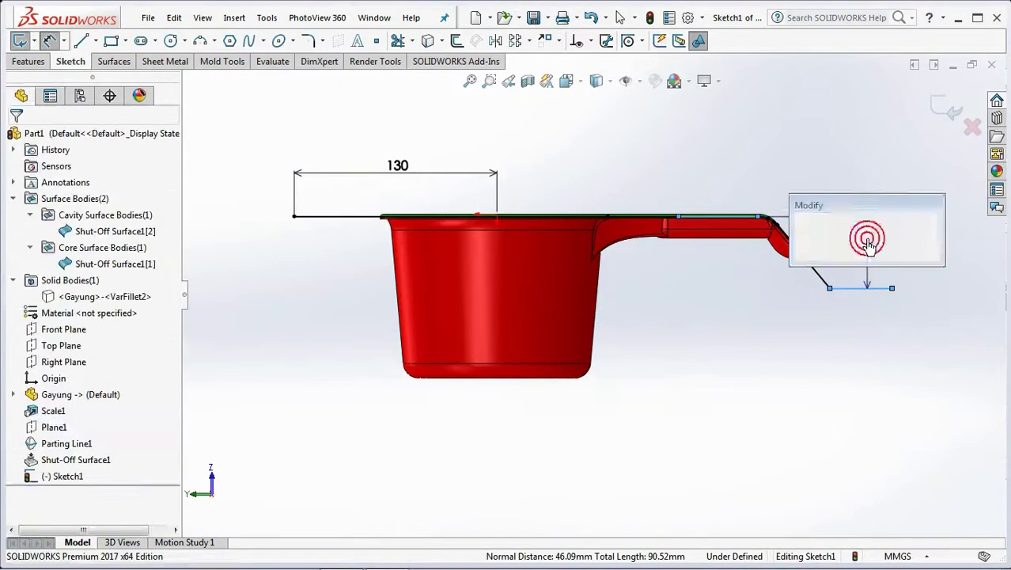
type("32")
left_click(803, 231)
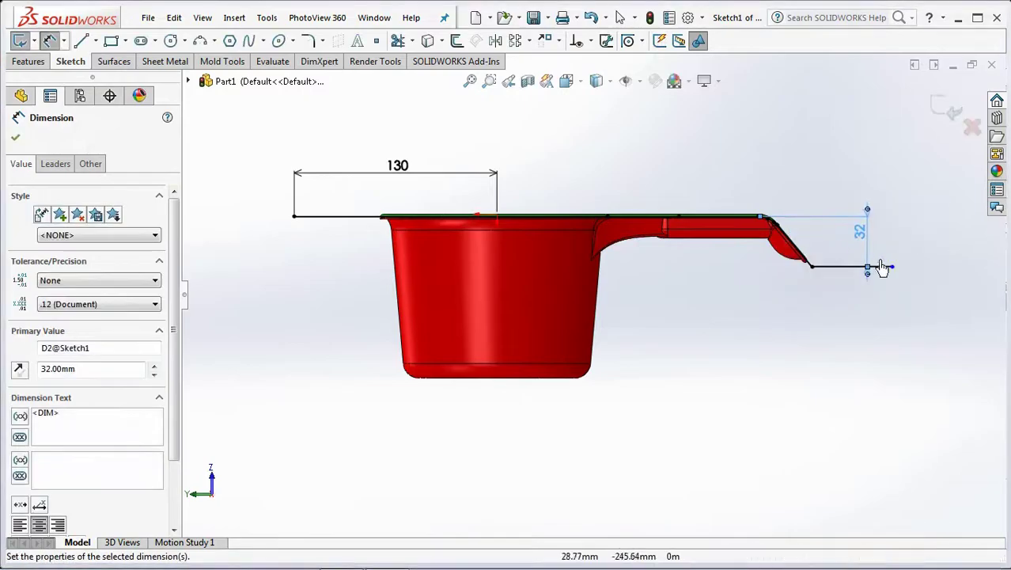
Set a 230 mm horizontal distance from the origin and exit the sketch
left_click(892, 266)
left_click(496, 215)
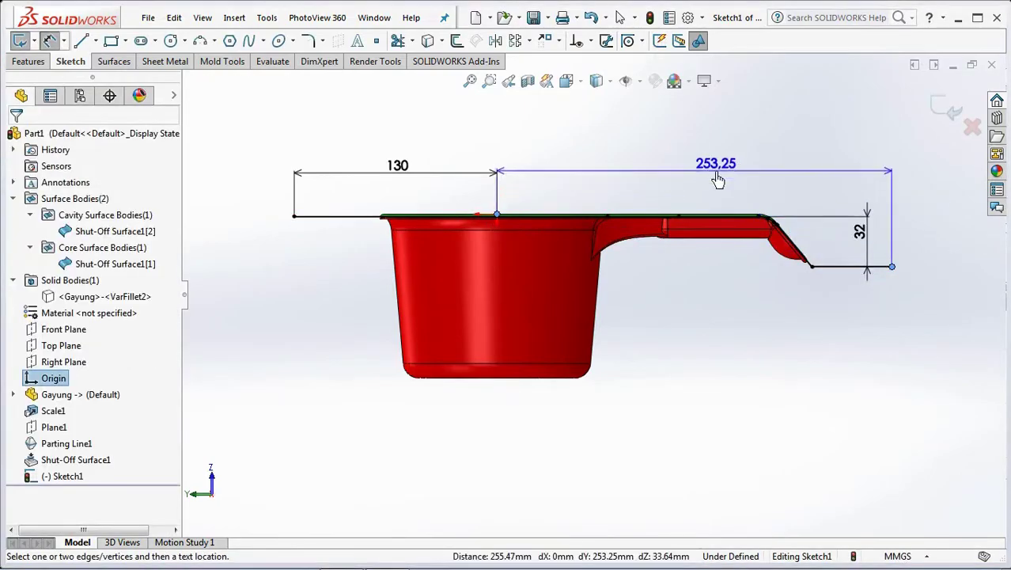
left_click(711, 183)
type("230")
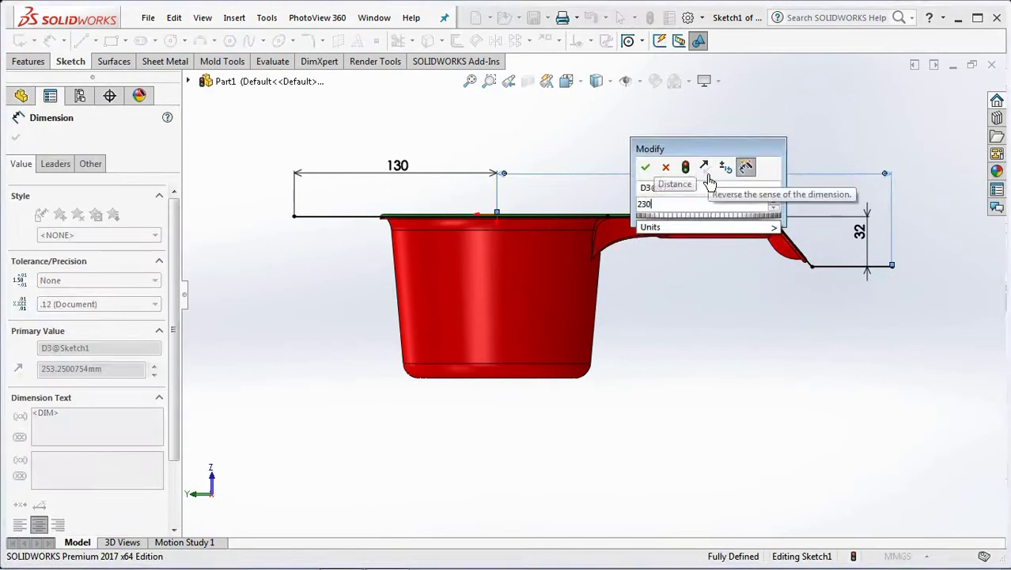
left_click(645, 168)
middle_click_drag(648, 148, 590, 238)
left_click(948, 116)
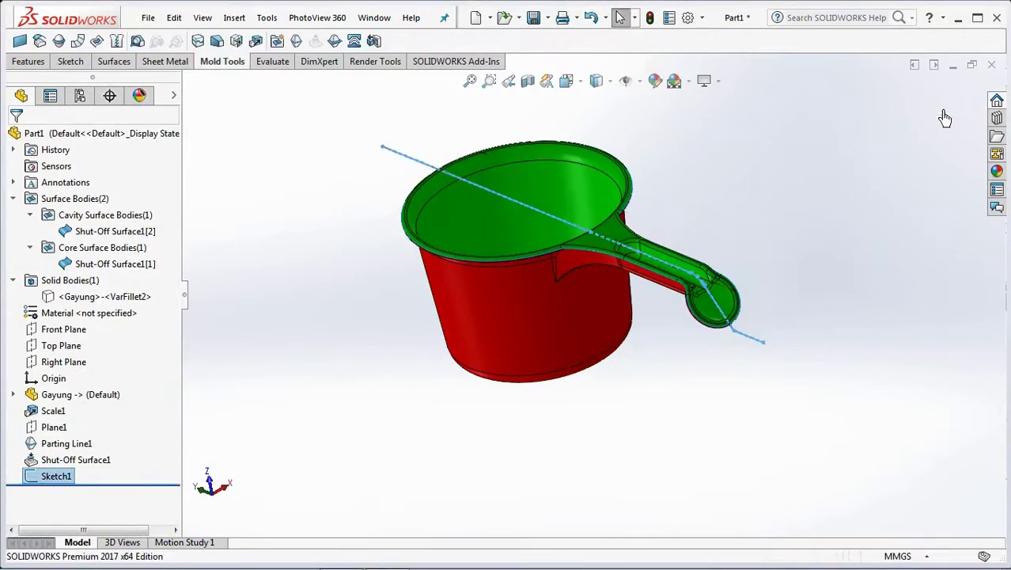
Extrude Sketch1 as a 290 mm Mid Plane surface through the ladle
left_click(111, 66)
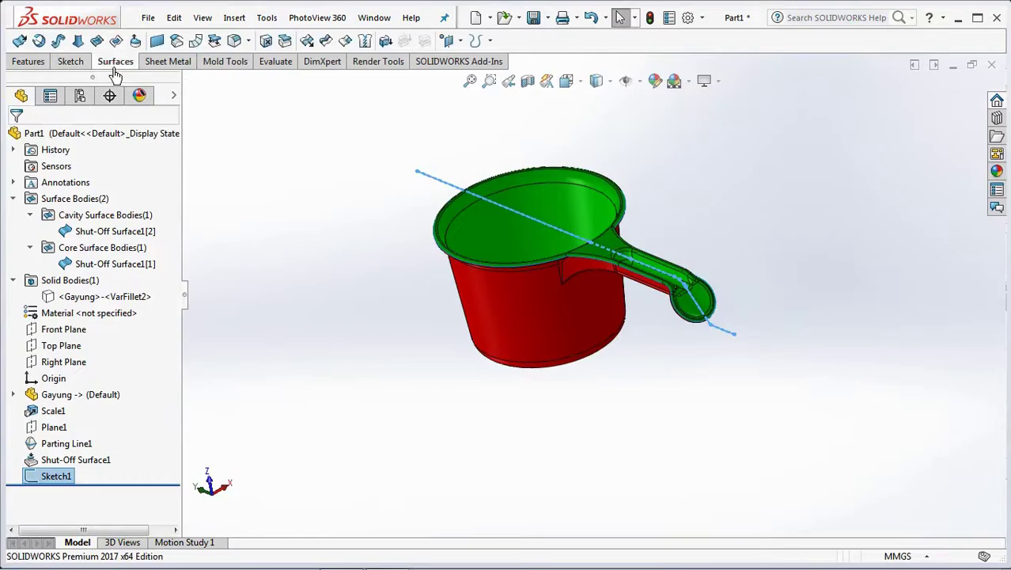
left_click(19, 41)
left_click(63, 227)
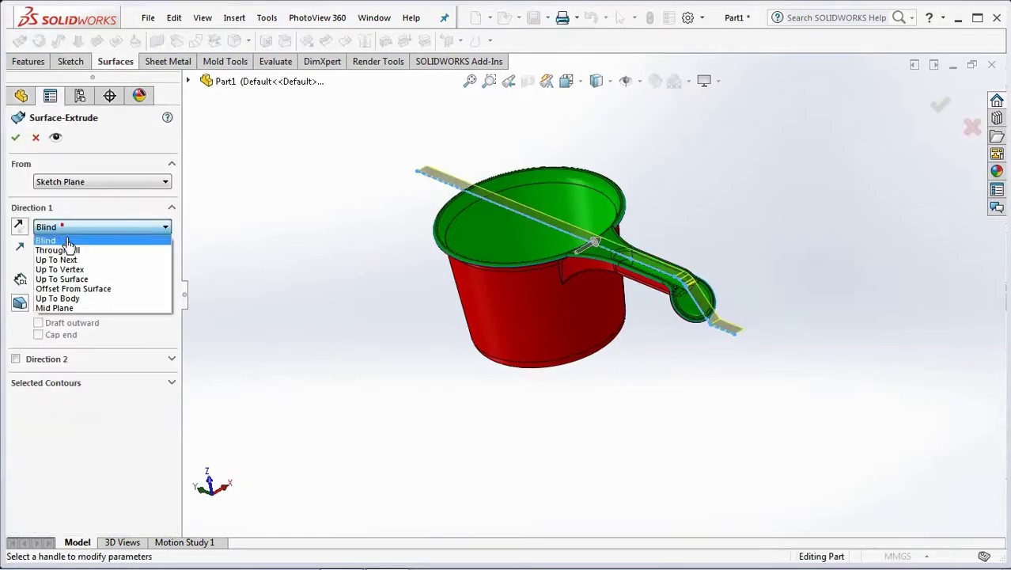
left_click(79, 308)
type("29")
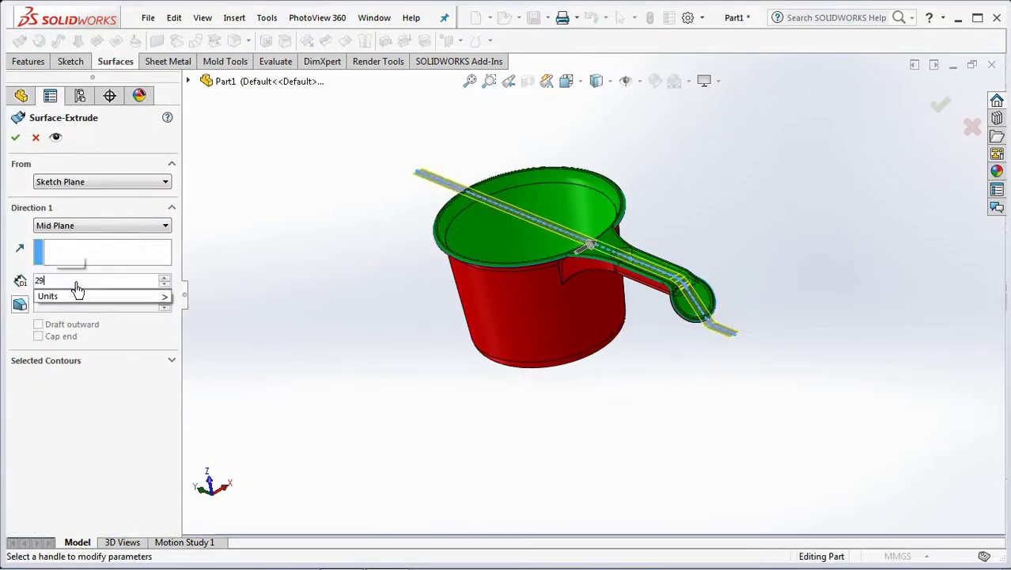
type("0")
key("Return")
left_click(15, 137)
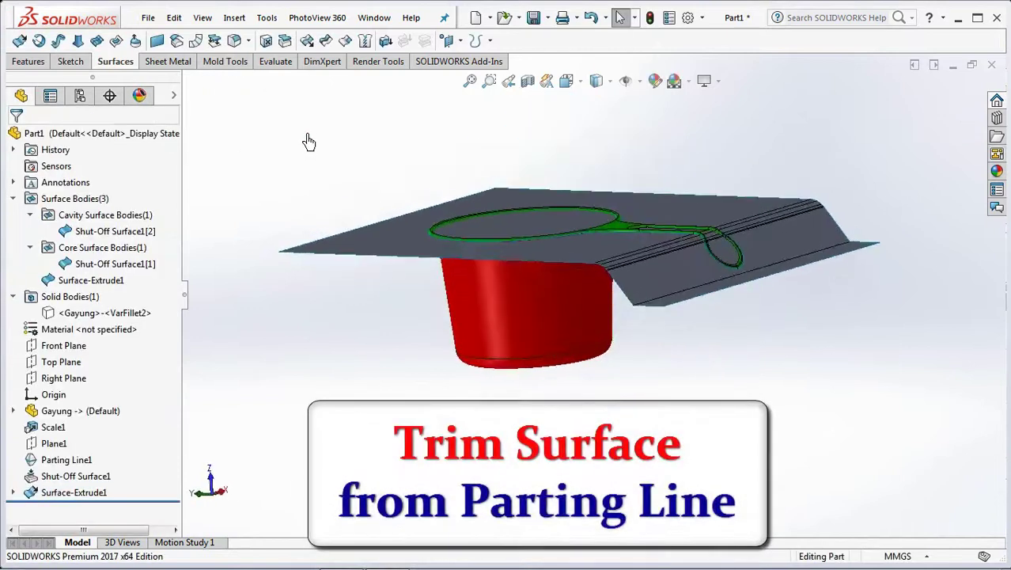
middle_click_drag(308, 141, 302, 174)
left_click(325, 41)
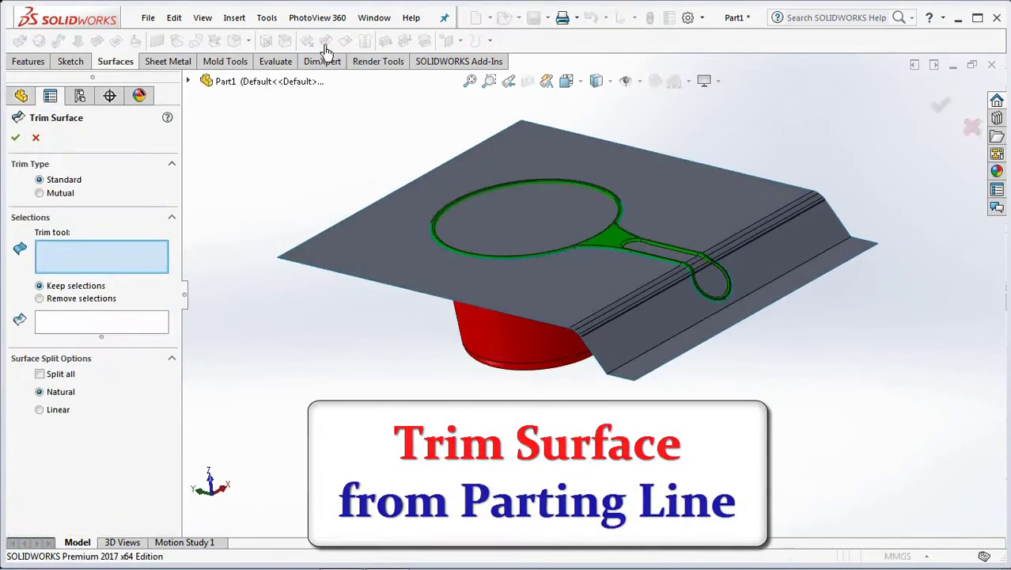
Trim Surface-Extrude1 with Shut-Off Surface1, keeping the outer parting sheet around the ladle
left_click(490, 350)
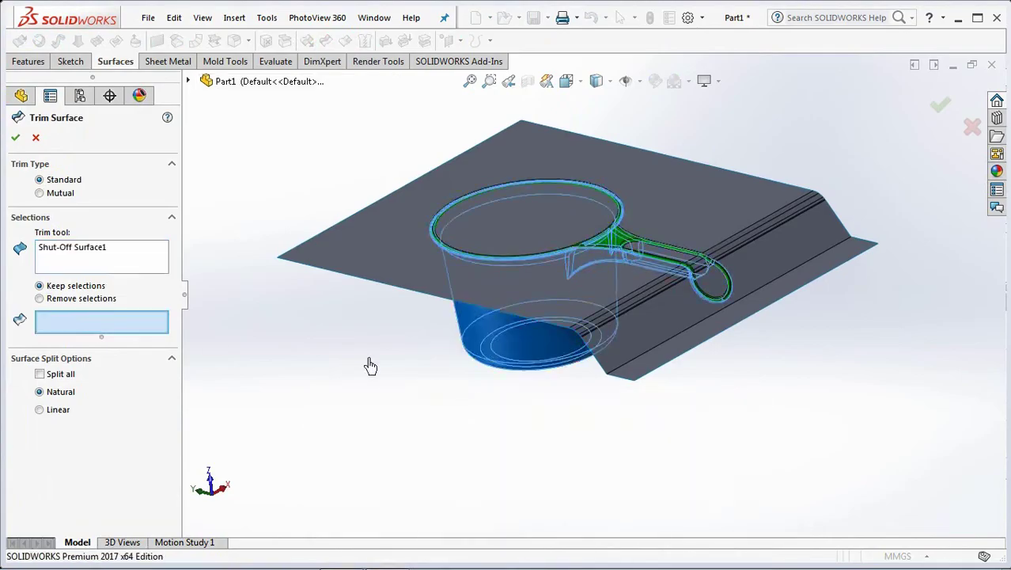
middle_click_drag(184, 374, 338, 464)
left_click(360, 267)
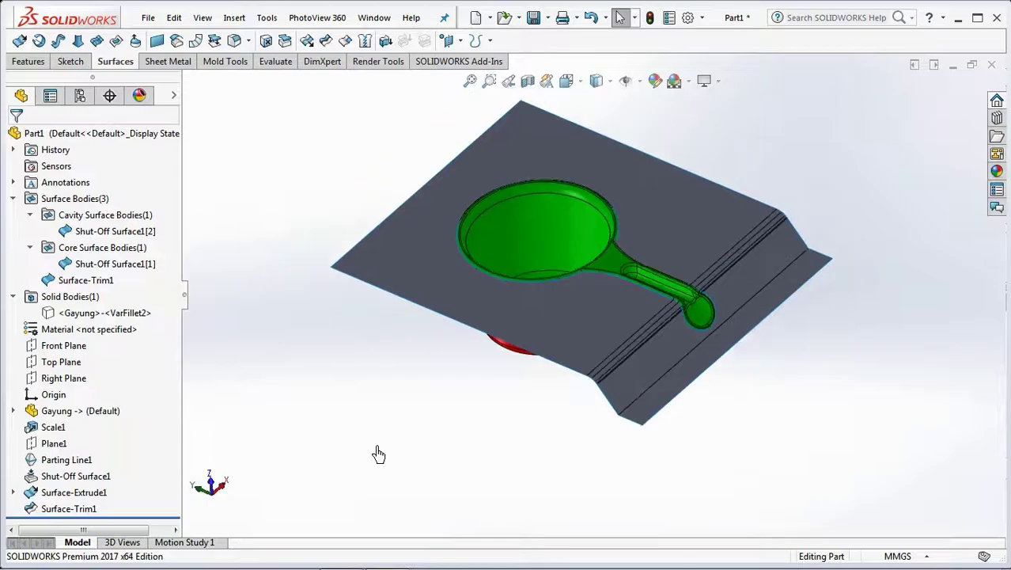
left_click(53, 443)
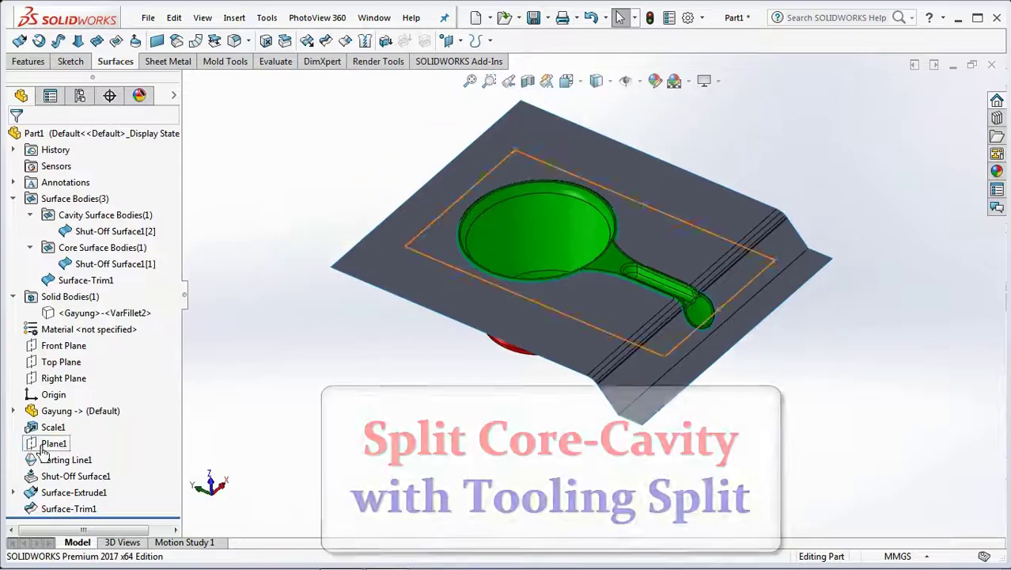
left_click(225, 62)
Start a Tooling Split on Plane1 and draw a corner rectangle over the parting surface
left_click(354, 46)
left_click(566, 81)
left_click(575, 218)
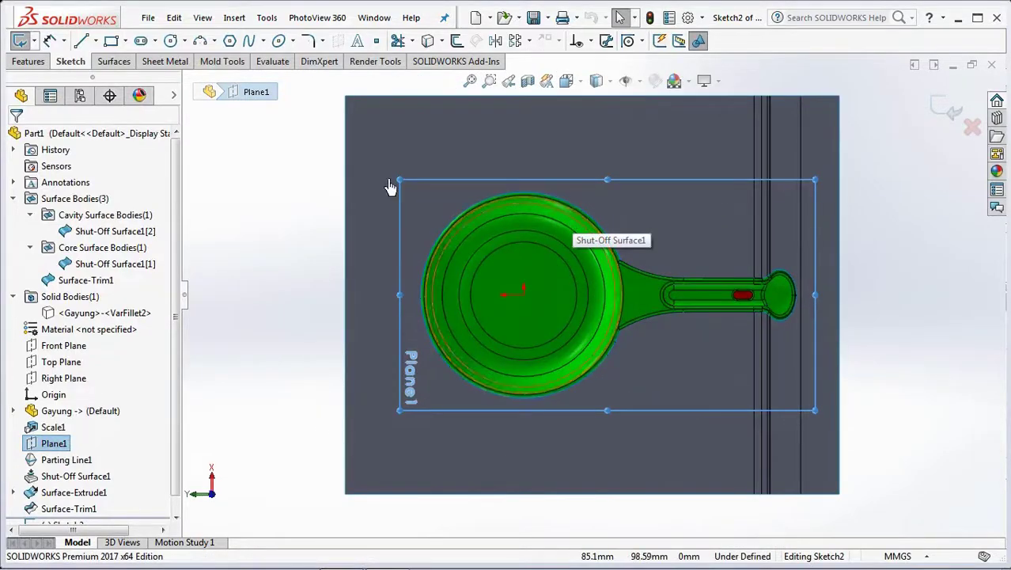
left_click(111, 40)
left_click(386, 129)
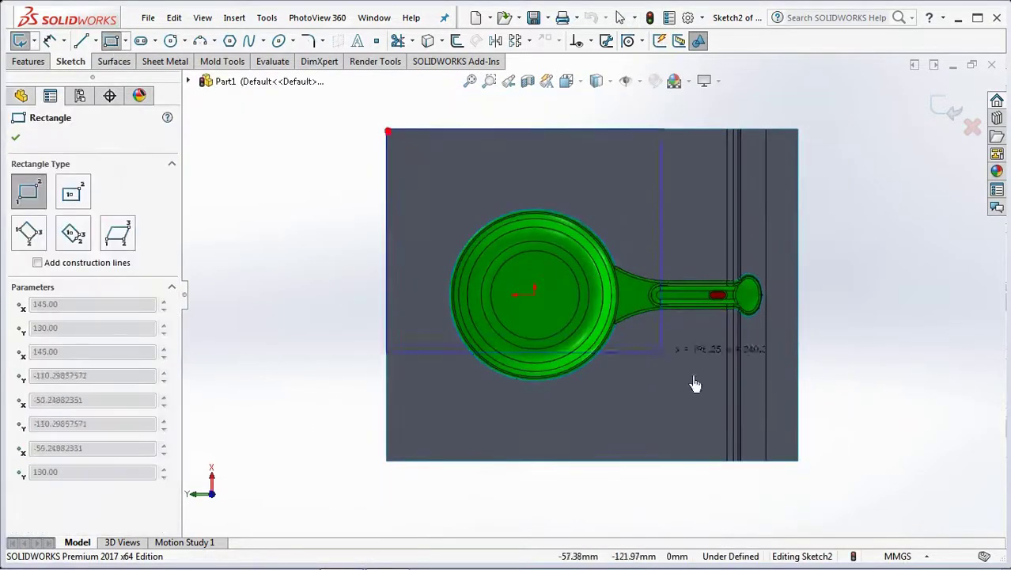
left_click(798, 461)
right_click(797, 461)
left_click(823, 430)
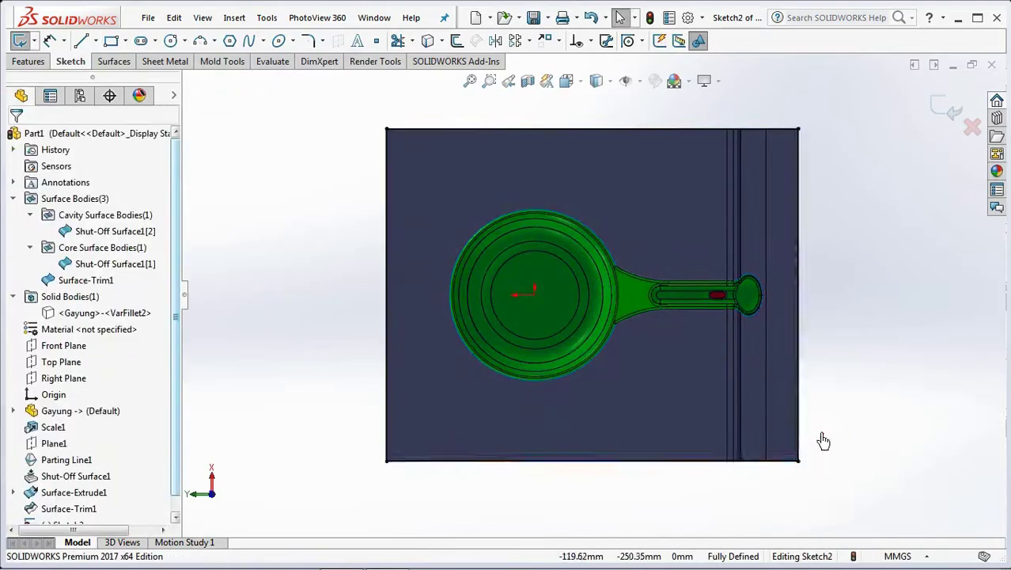
Offset the rectangle 5 mm inward to form the block outline
left_click(456, 42)
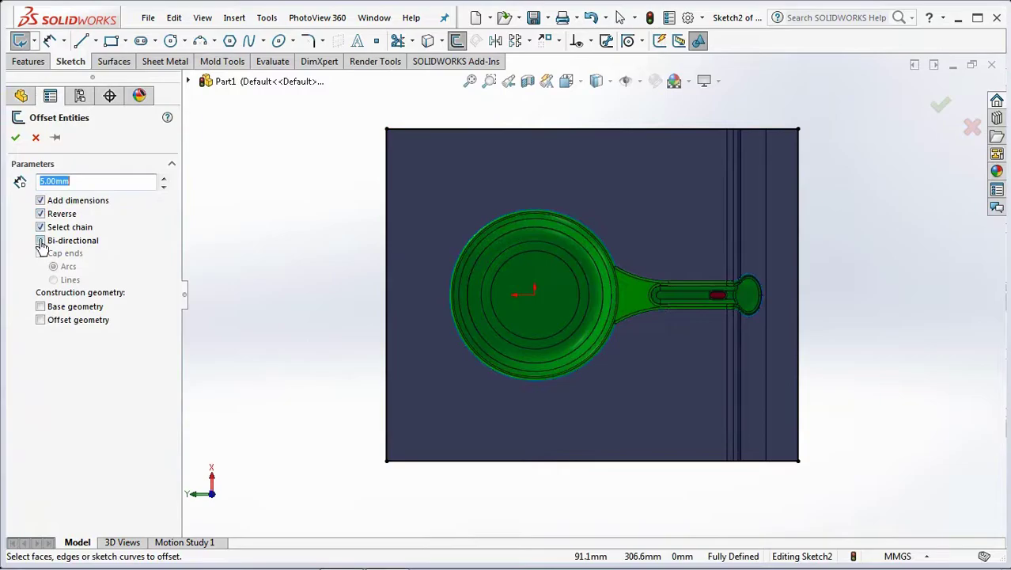
left_click(411, 136)
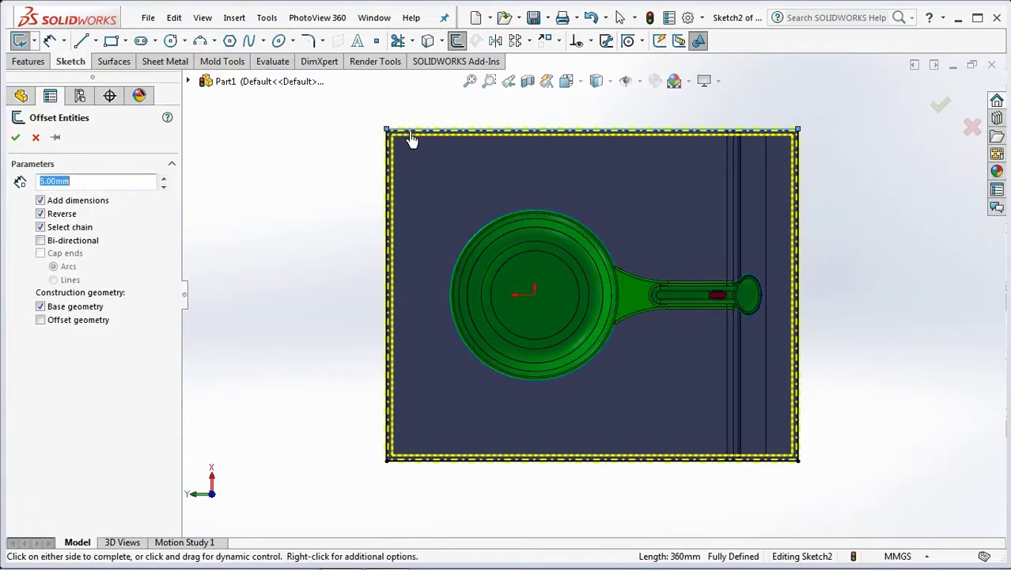
left_click(13, 139)
middle_click_drag(295, 305, 306, 169)
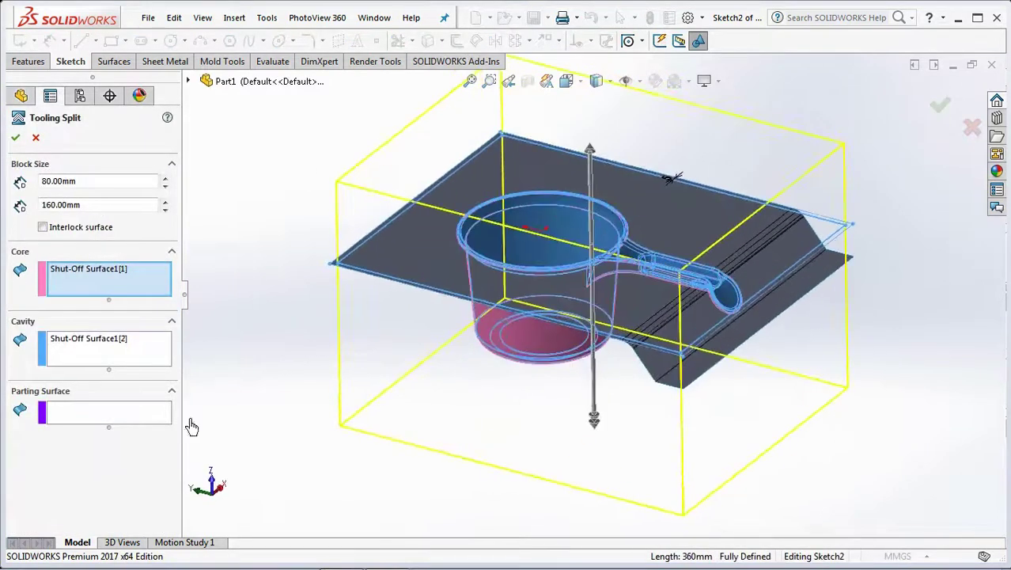
Complete the Tooling Split using Surface-Trim1 as the parting surface
left_click(121, 412)
left_click(419, 269)
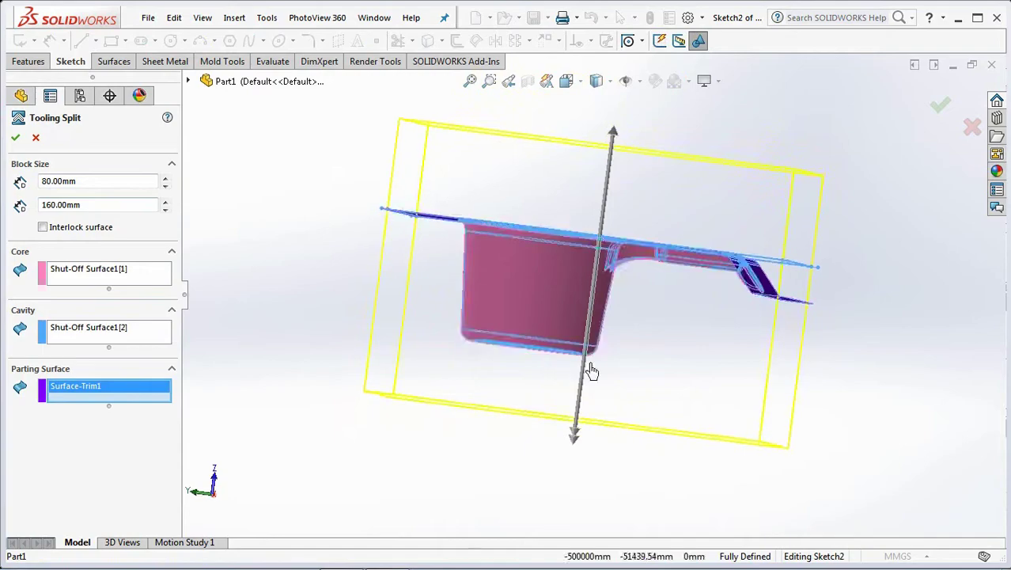
left_click(940, 116)
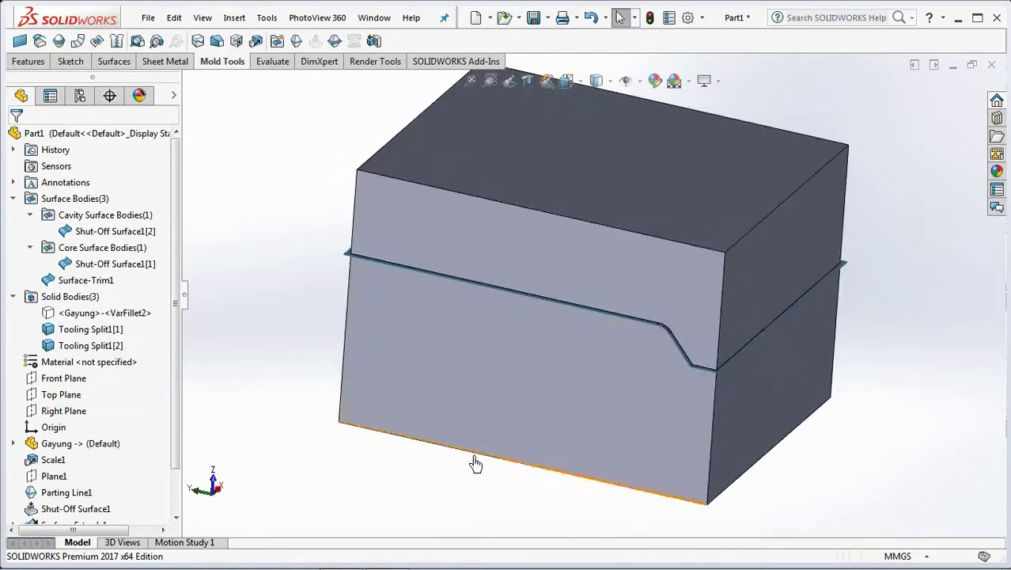
Hide the surface bodies and the Tooling Split1[1] block to show the core
left_click(67, 200)
left_click(82, 189)
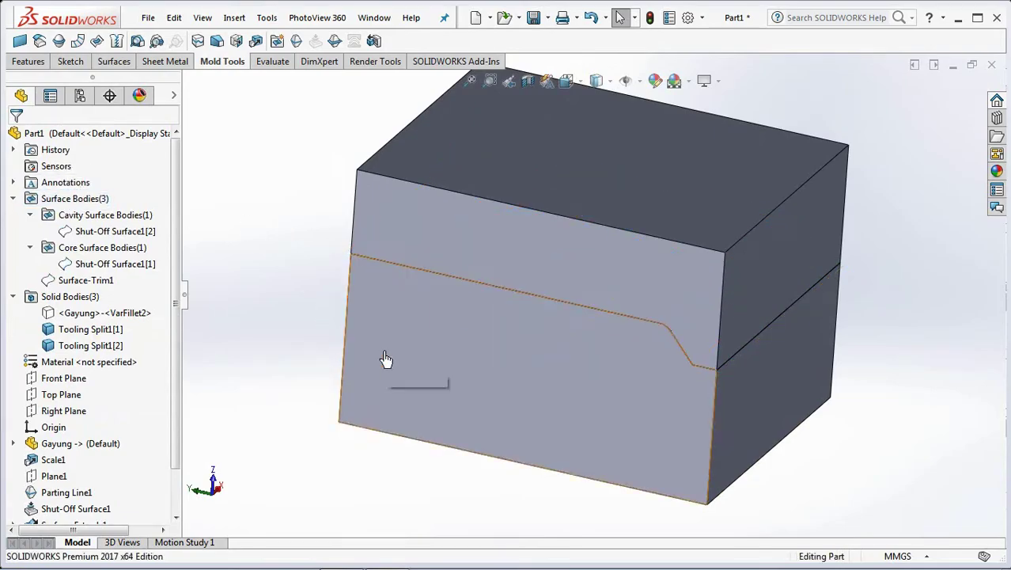
left_click(68, 330)
left_click(82, 310)
middle_click_drag(368, 499, 411, 261)
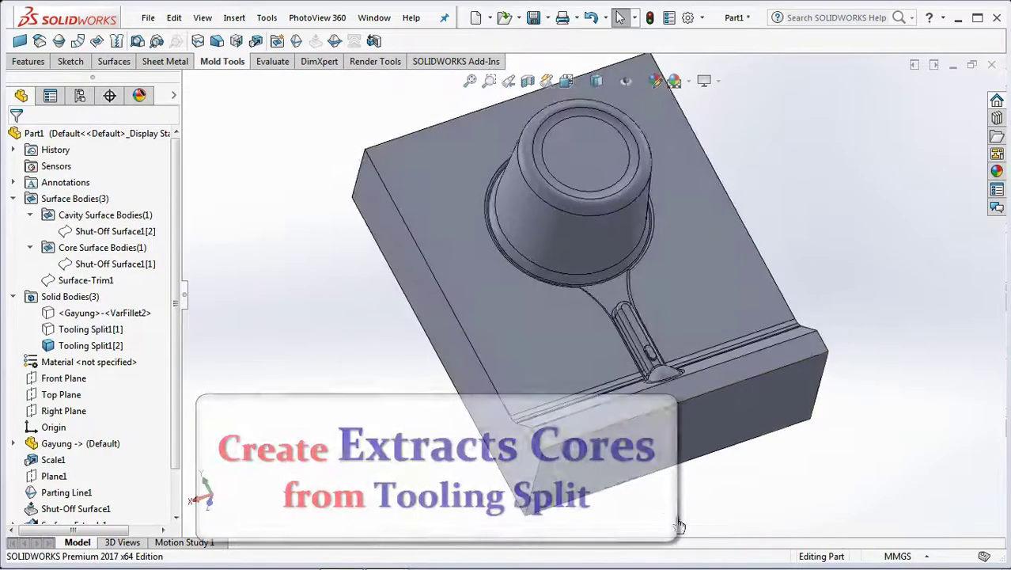
Start a Core sketch on the block's top face with a vertical centerline from the origin
left_click(374, 41)
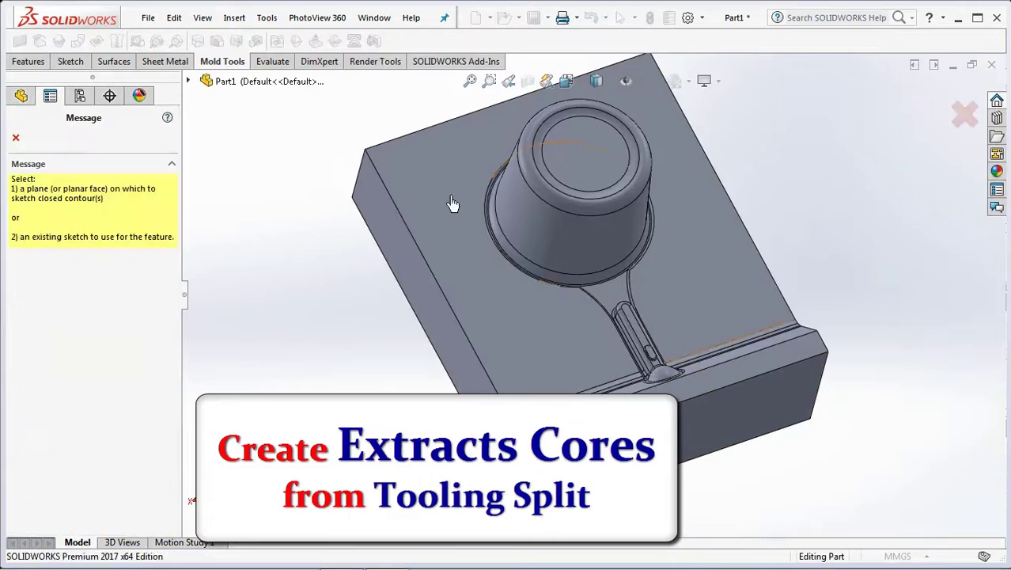
left_click(533, 355)
left_click(565, 80)
left_click(661, 233)
scroll(523, 516, "down", 2)
scroll(523, 515, "up", 3)
left_click(95, 40)
left_click(103, 75)
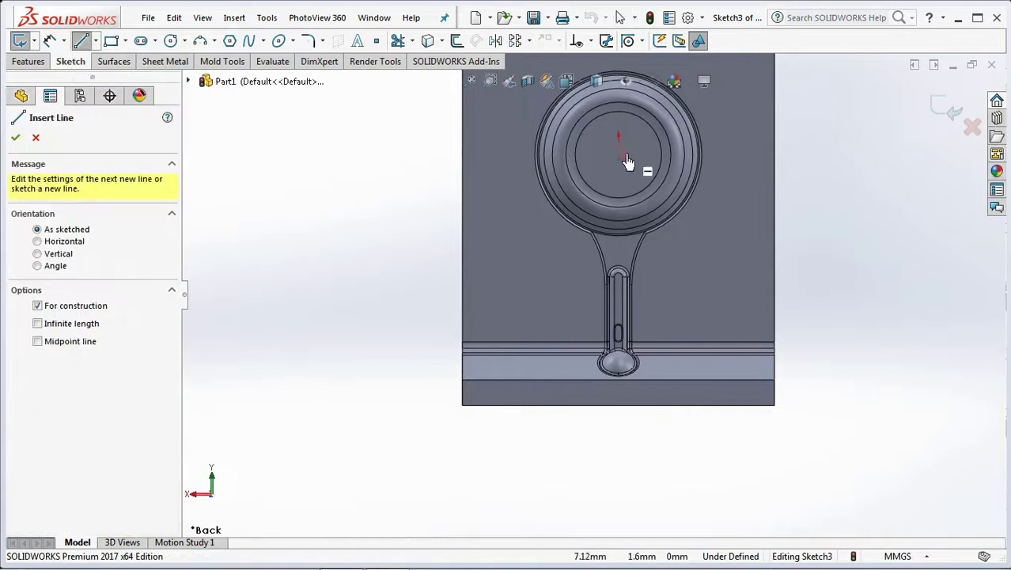
left_click(619, 154)
left_click(619, 405)
right_click(621, 382)
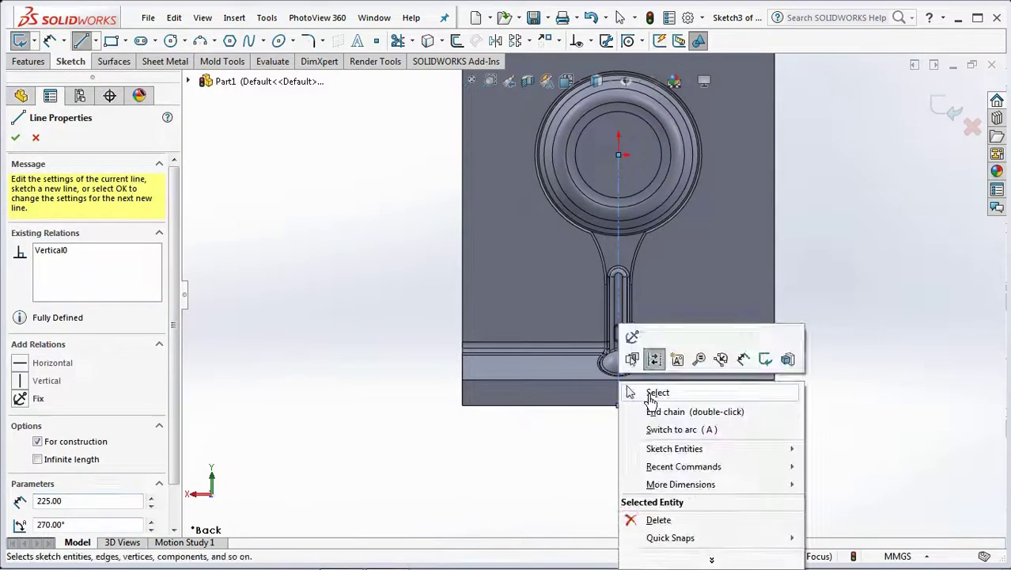
left_click(653, 390)
Draw a corner rectangle from the step edge past the block's lower-left corner
left_click(125, 40)
left_click(158, 58)
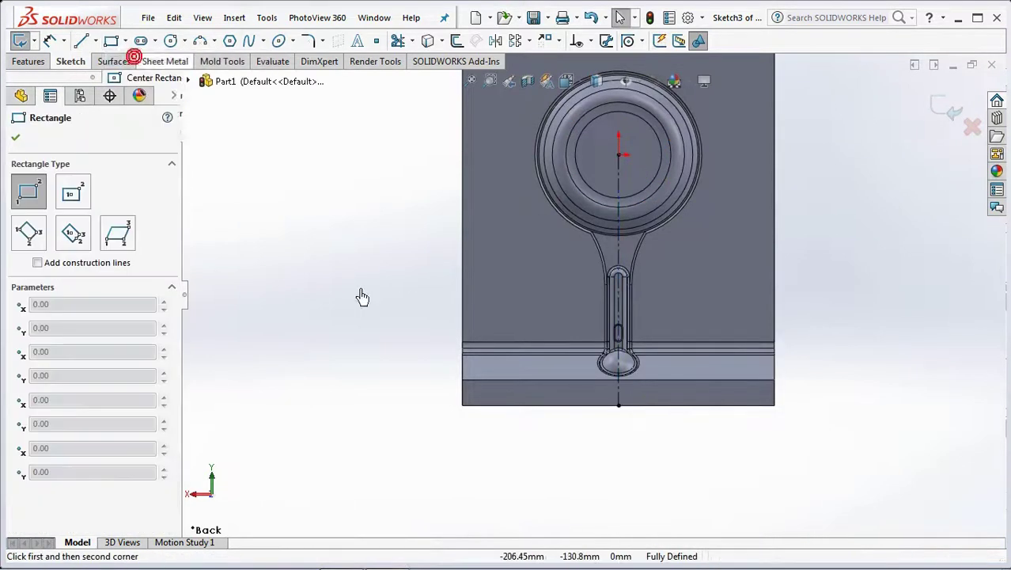
left_click(552, 342)
left_click(451, 418)
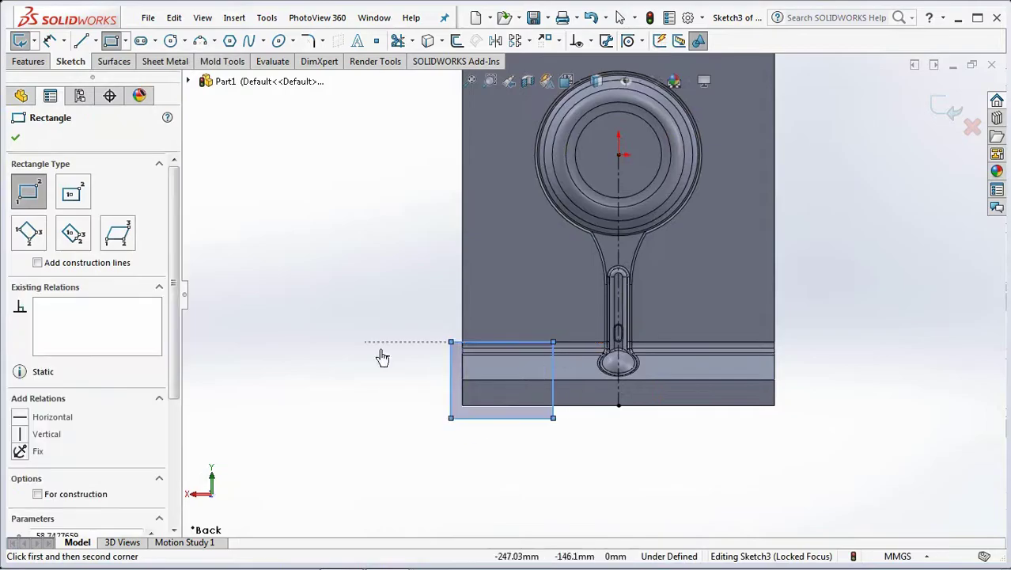
Dimension the rectangle 10 mm from the side, 10 mm from the bottom, 35 mm from the centerline
left_click(48, 44)
left_click(463, 399)
left_click(410, 457)
type("10")
left_click(346, 441)
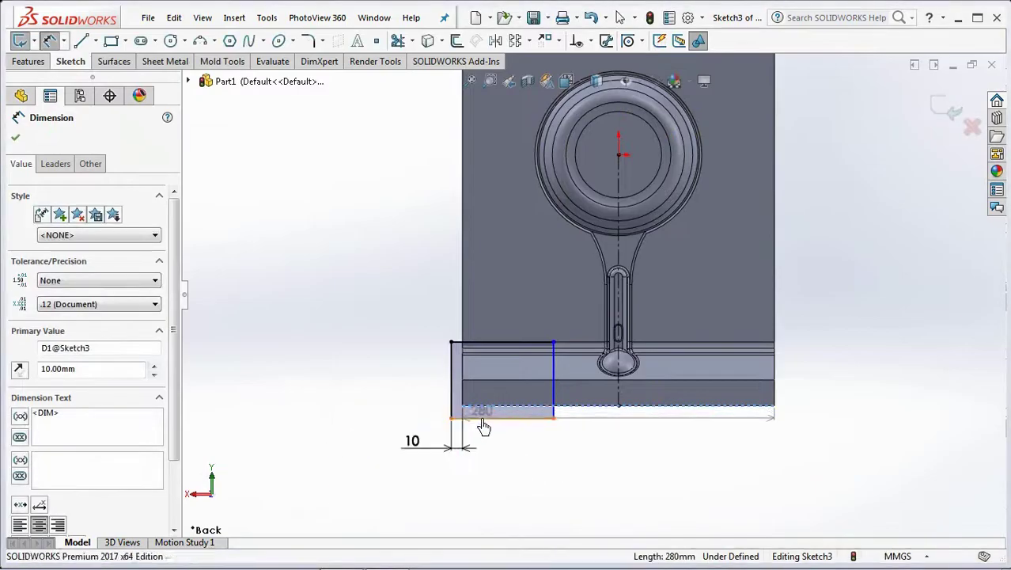
left_click(482, 421)
left_click(419, 392)
type("1")
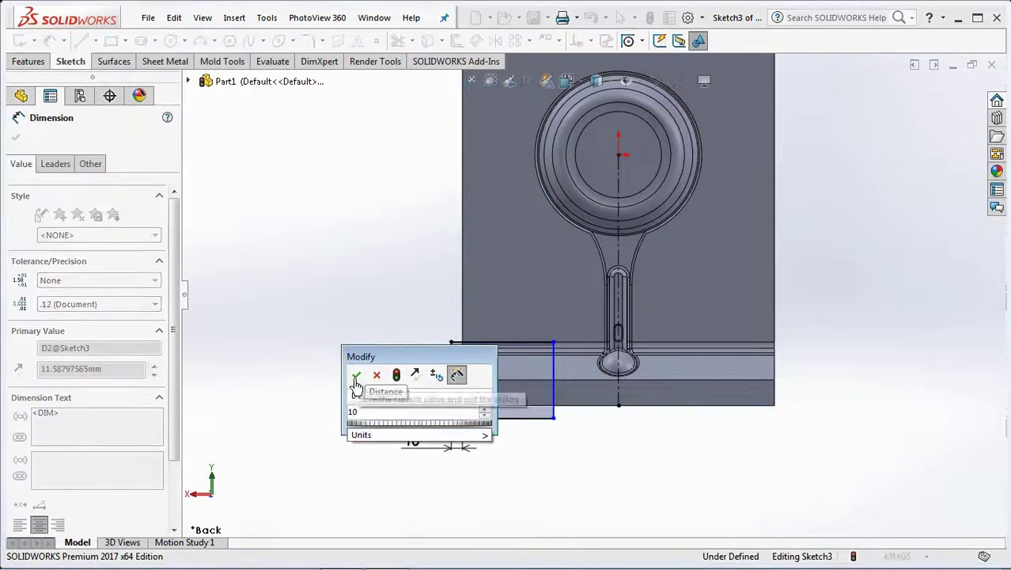
type("0")
left_click(356, 376)
left_click(553, 399)
left_click(618, 387)
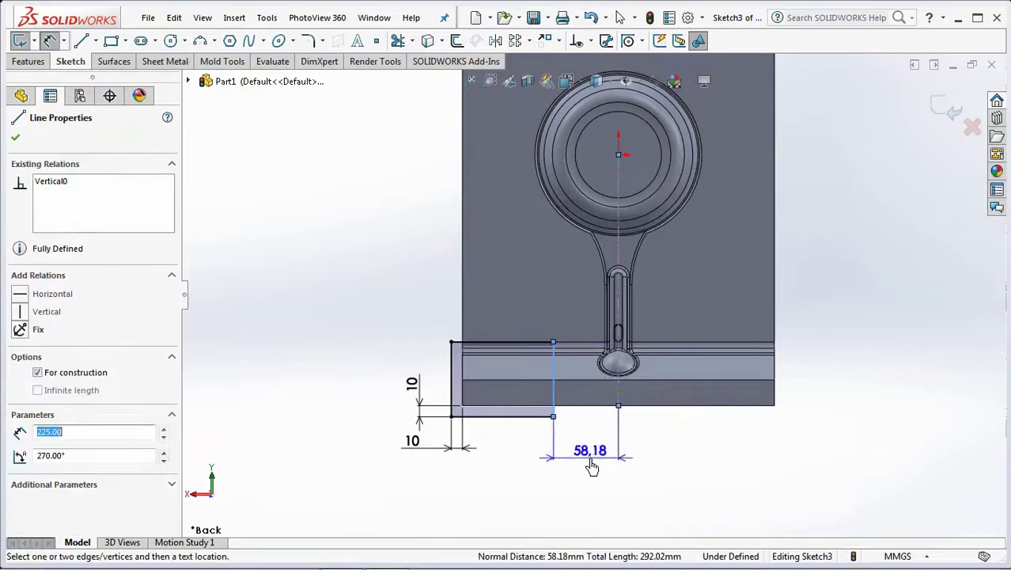
left_click(583, 469)
type("35")
left_click(524, 446)
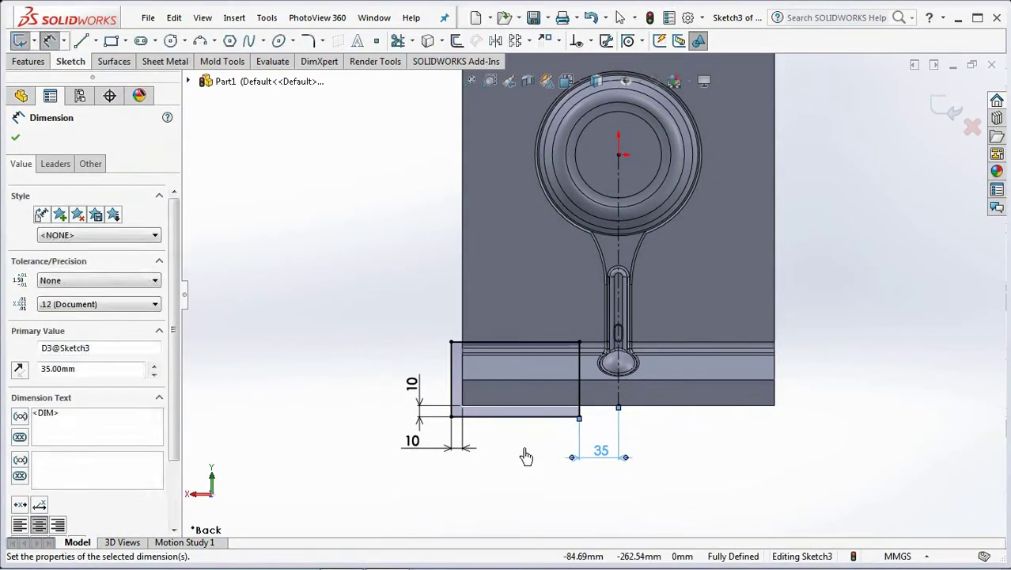
right_click(352, 305)
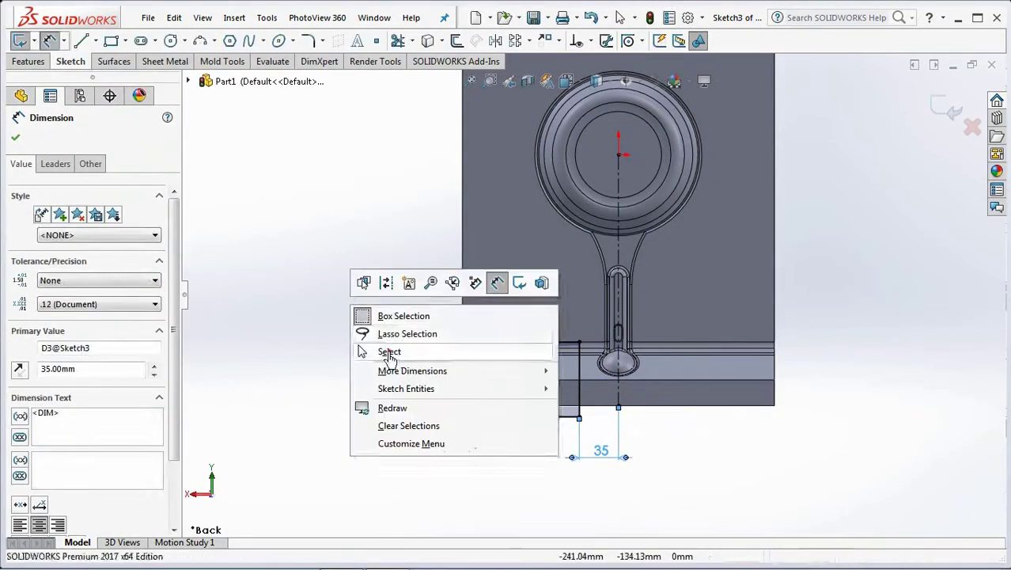
left_click(384, 351)
Mirror the rectangle's four lines about the vertical centerline
left_click(493, 43)
left_click_drag(348, 303, 589, 483)
left_click(127, 353)
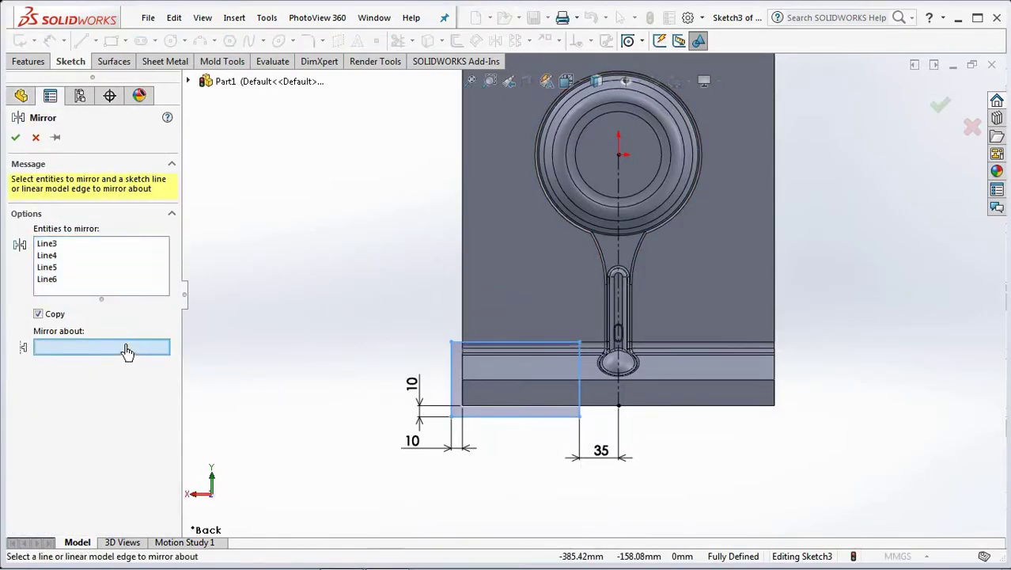
left_click(620, 396)
left_click(939, 107)
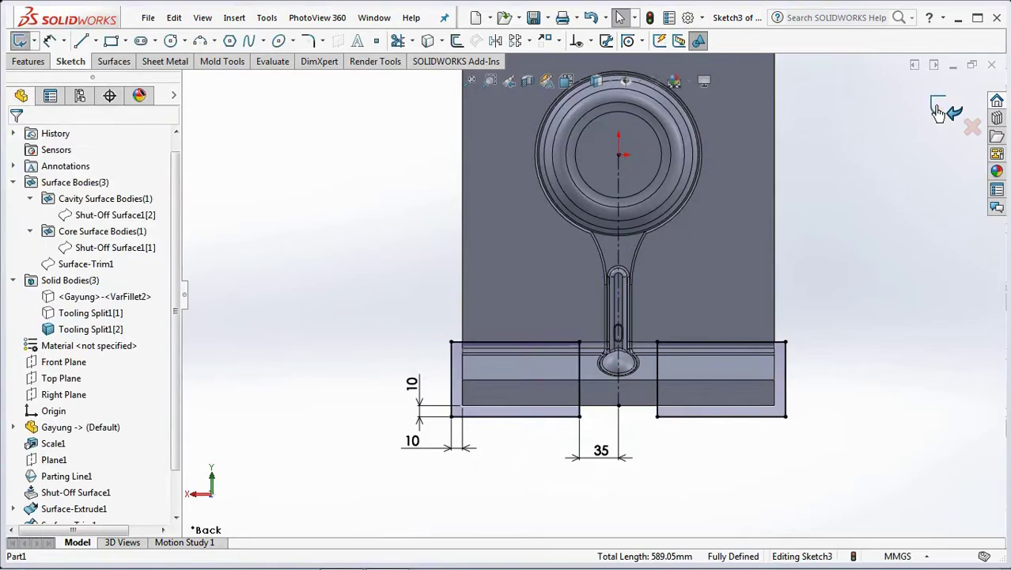
Extract Core1 from Sketch3 Through All in the reversed direction with 10° outward draft
left_click(938, 111)
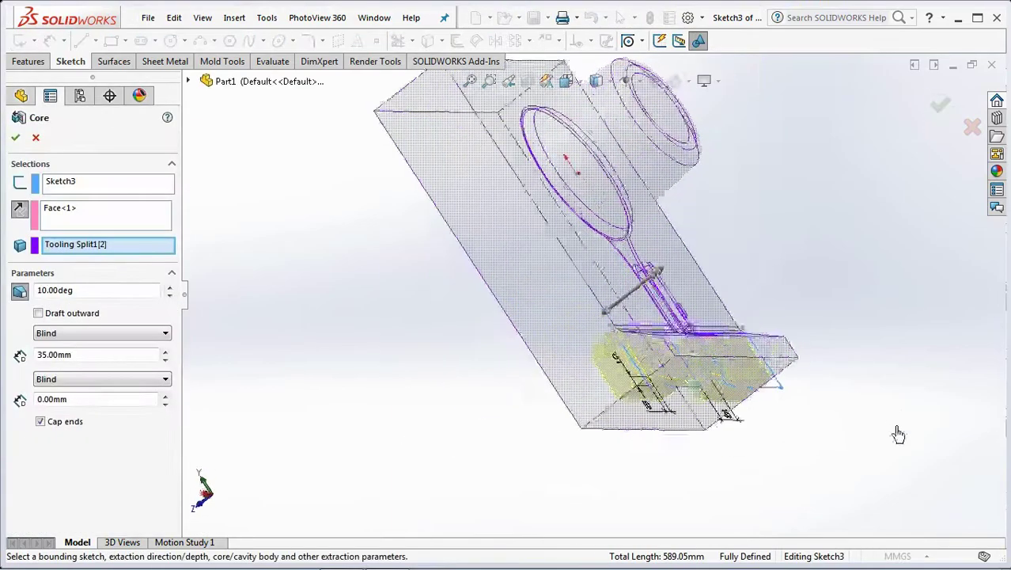
left_click(19, 211)
key("ctrl+1")
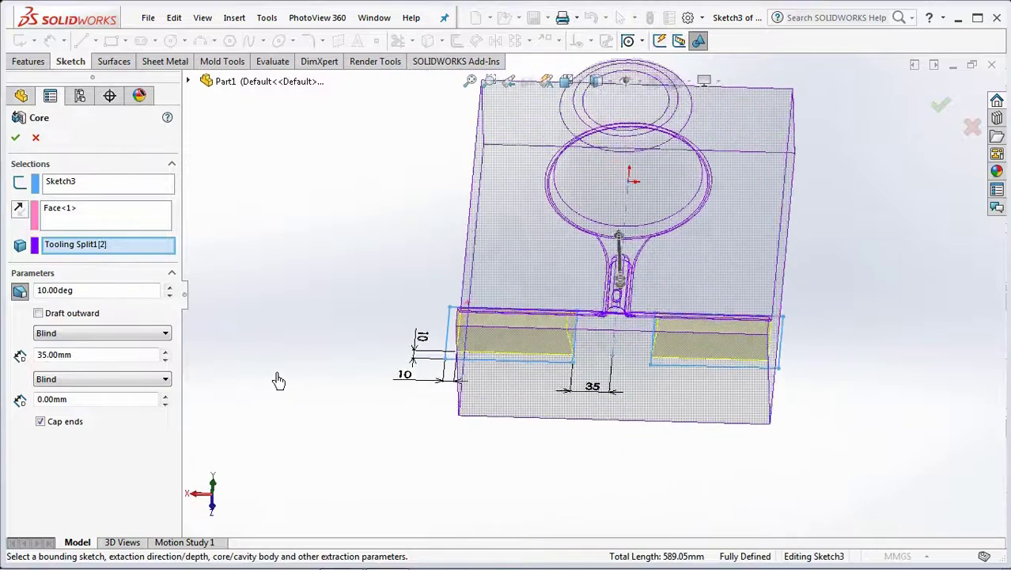
left_click(72, 335)
left_click(72, 356)
middle_click_drag(270, 408, 321, 401)
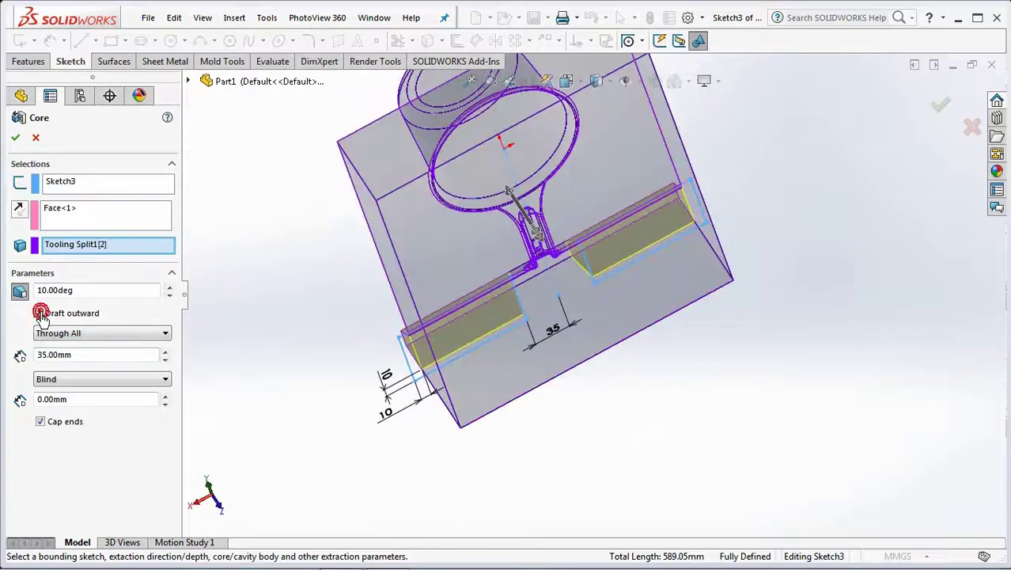
left_click(16, 140)
mouse_move(309, 373)
middle_mouse_down()
mouse_move(641, 409)
mouse_move(638, 459)
mouse_move(617, 455)
middle_mouse_up()
Show the hidden Tooling Split1[1] body again
left_click(49, 301)
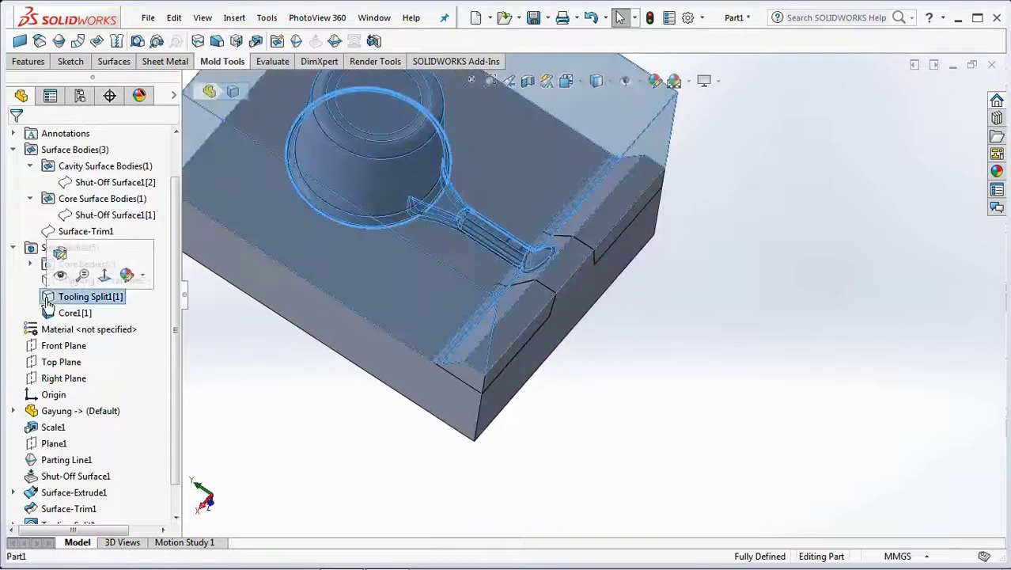
left_click(60, 274)
left_click(767, 432)
middle_click_drag(767, 432, 763, 379)
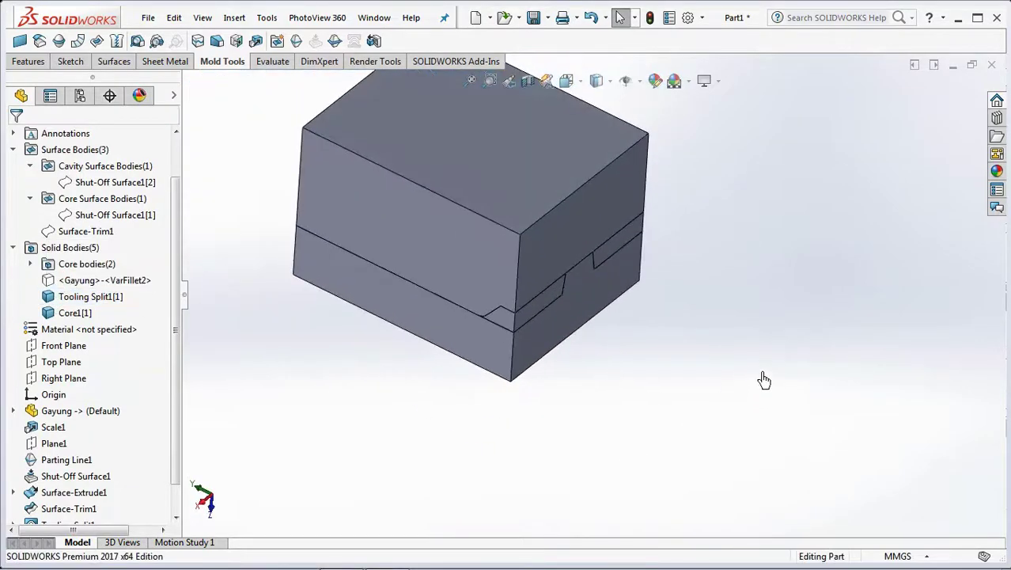
Combine Tooling Split1[1] with Core1[2] and Core1[3] into one body
left_click(28, 63)
left_click(543, 42)
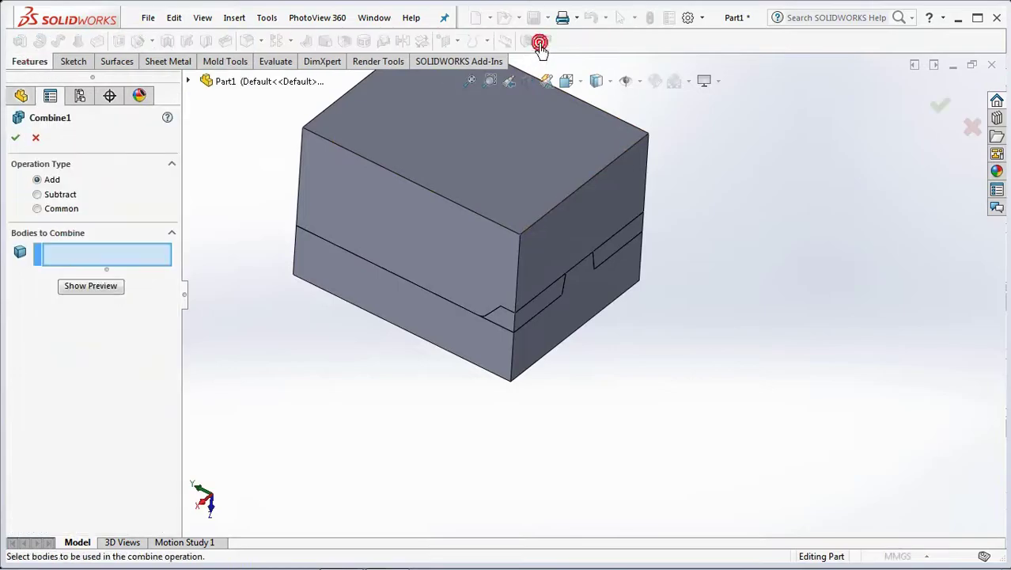
left_click(627, 255)
left_click(532, 320)
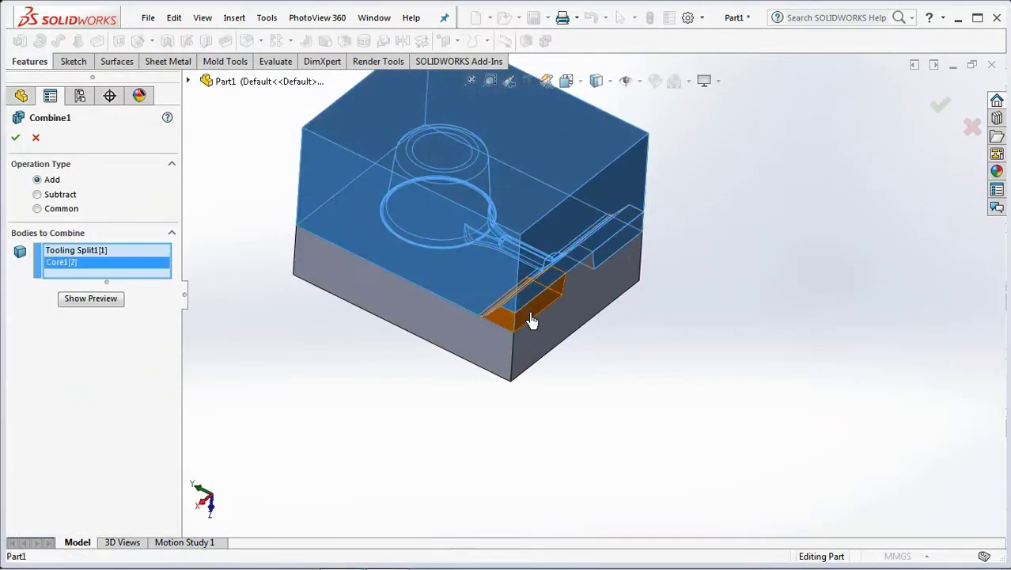
left_click(532, 320)
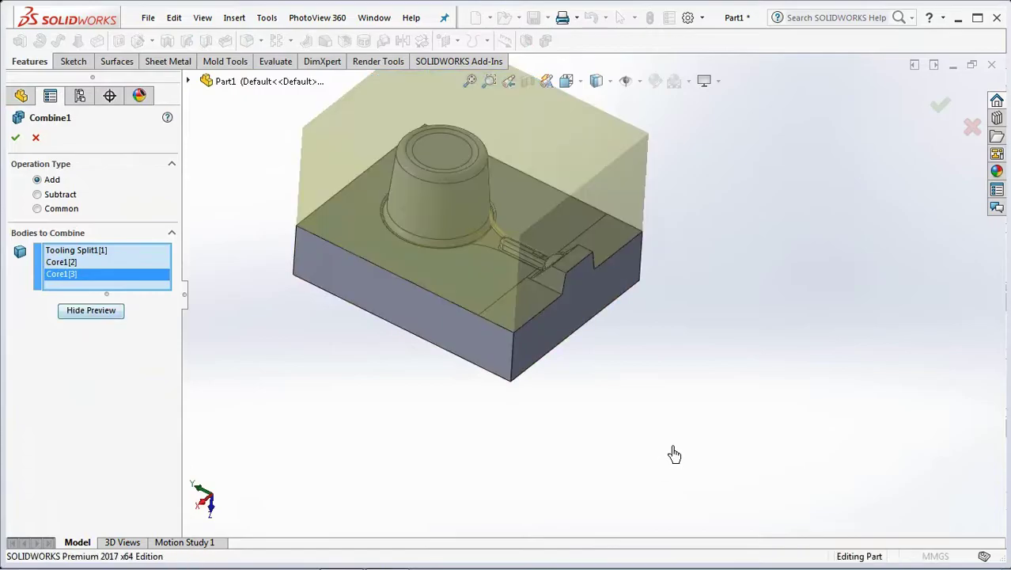
left_click(15, 138)
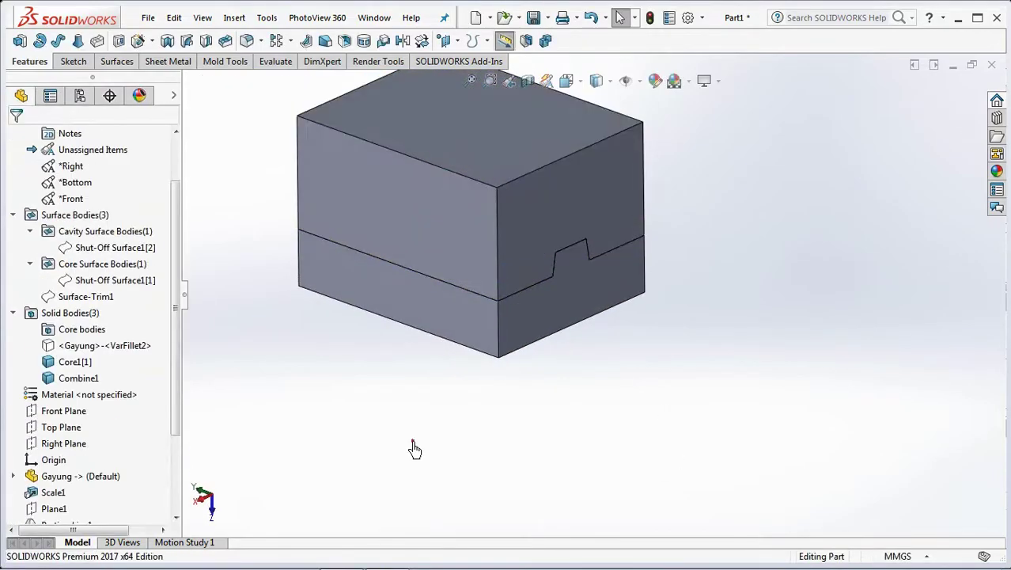
middle_click_drag(415, 449, 424, 408)
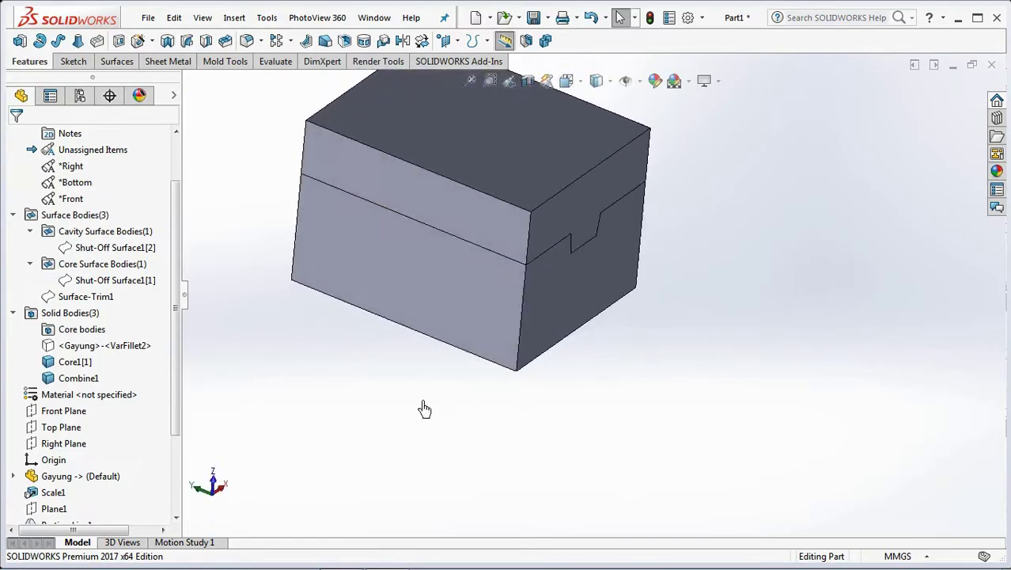
Hide the combined upper body to reveal the lower block
left_click(617, 199)
left_click(701, 131)
middle_click_drag(733, 250, 718, 304)
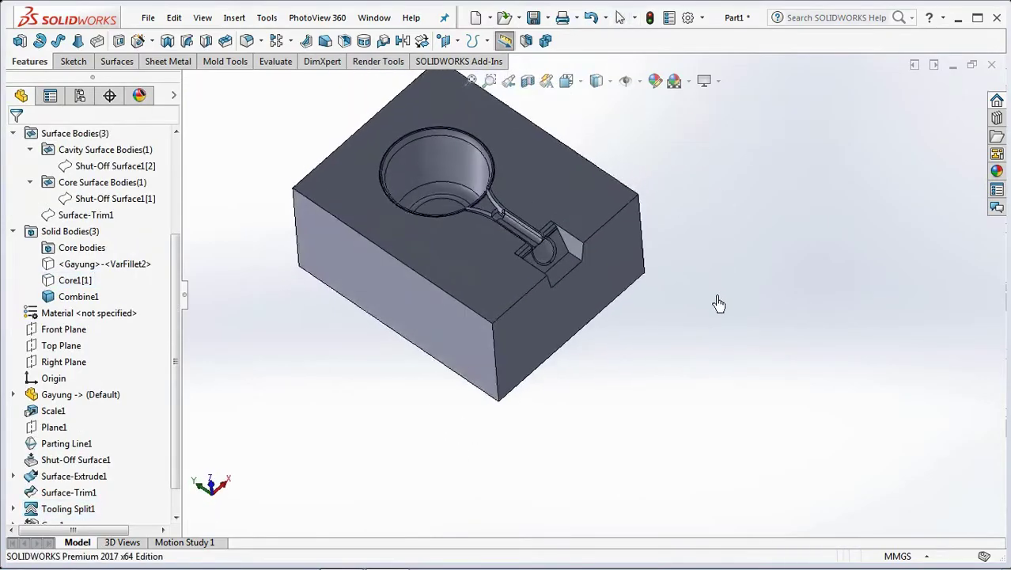
Start a new Core feature sketch on the block's top face, viewed face-on
left_click(578, 199)
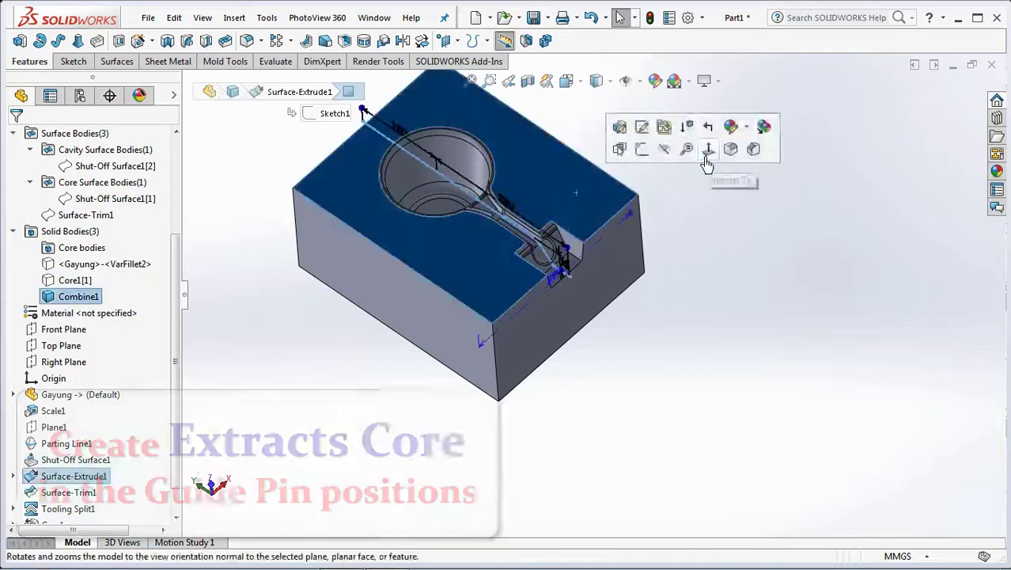
left_click(707, 156)
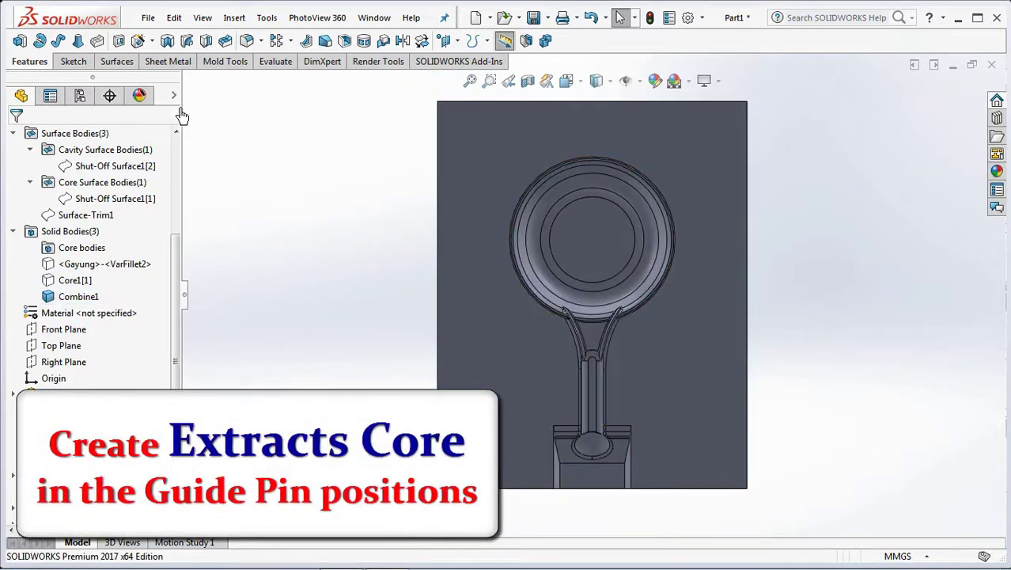
left_click(226, 68)
left_click(374, 46)
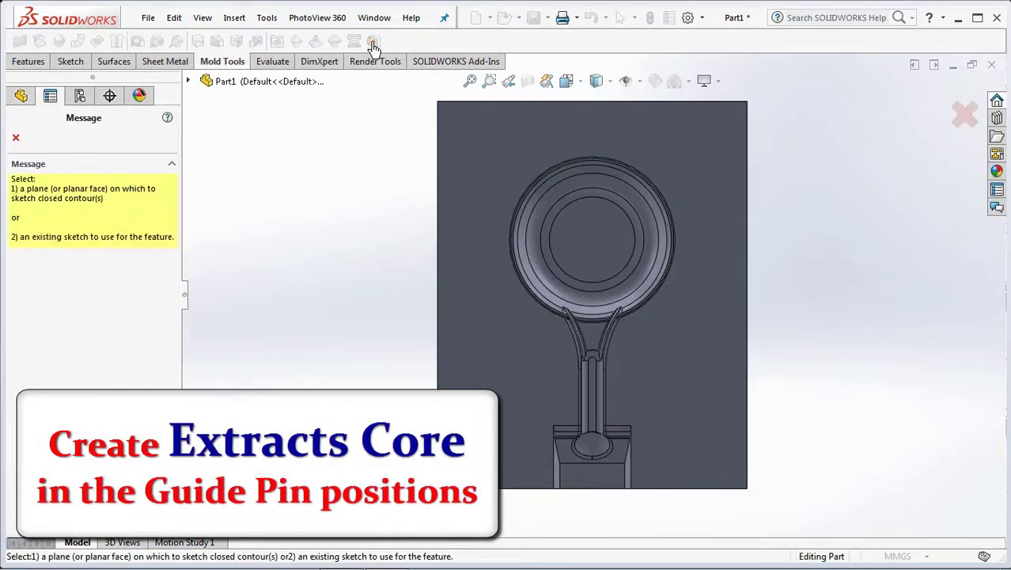
left_click(501, 354)
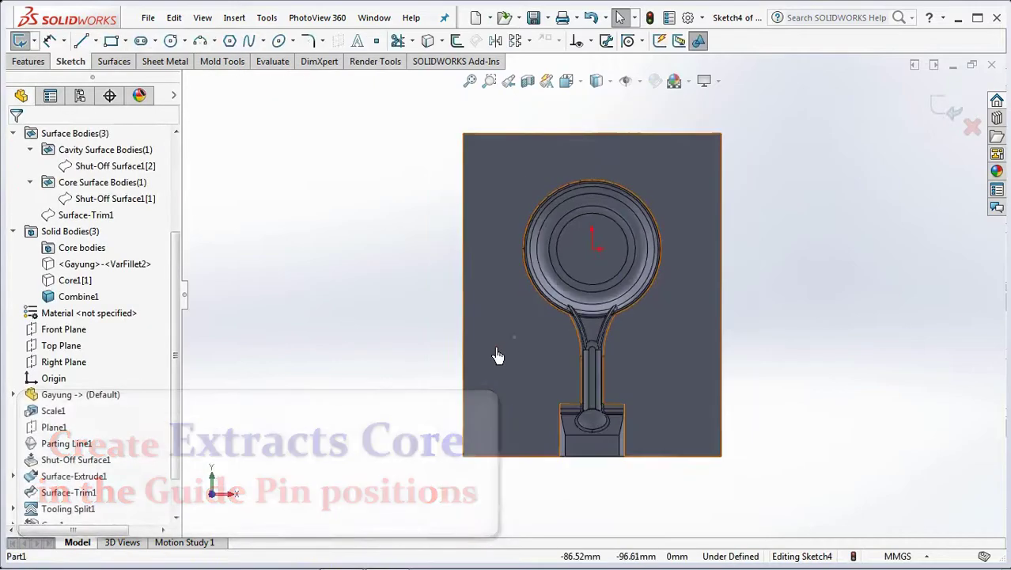
Draw vertical and horizontal centerlines across the middle of the block's top face
left_click(93, 46)
left_click(111, 79)
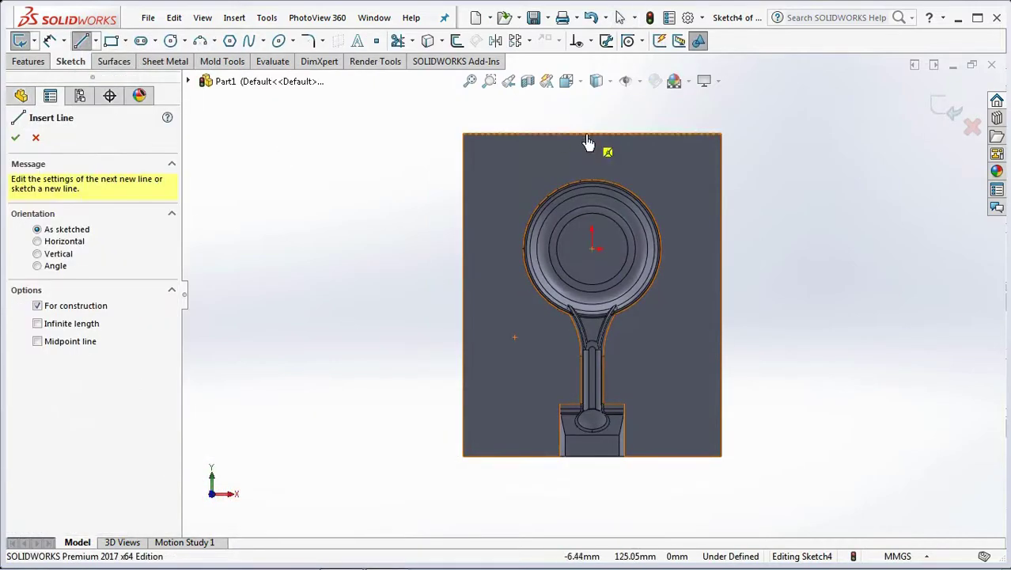
left_click(592, 135)
left_click(593, 456)
right_click(593, 457)
left_click(643, 383)
right_click(823, 288)
mouse_move(847, 357)
left_click(763, 350)
left_click(462, 294)
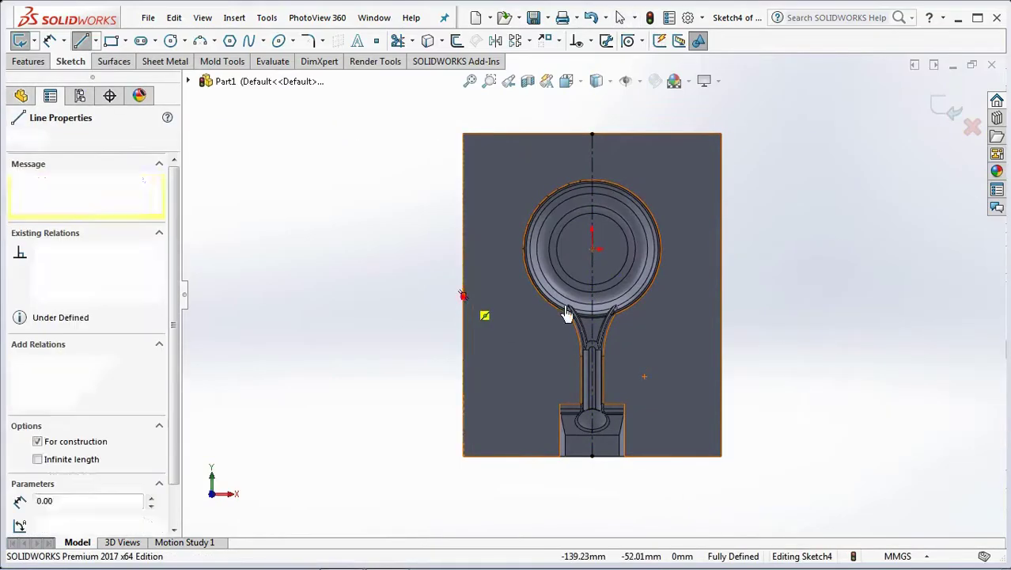
left_click(721, 295)
right_click(723, 301)
left_click(749, 314)
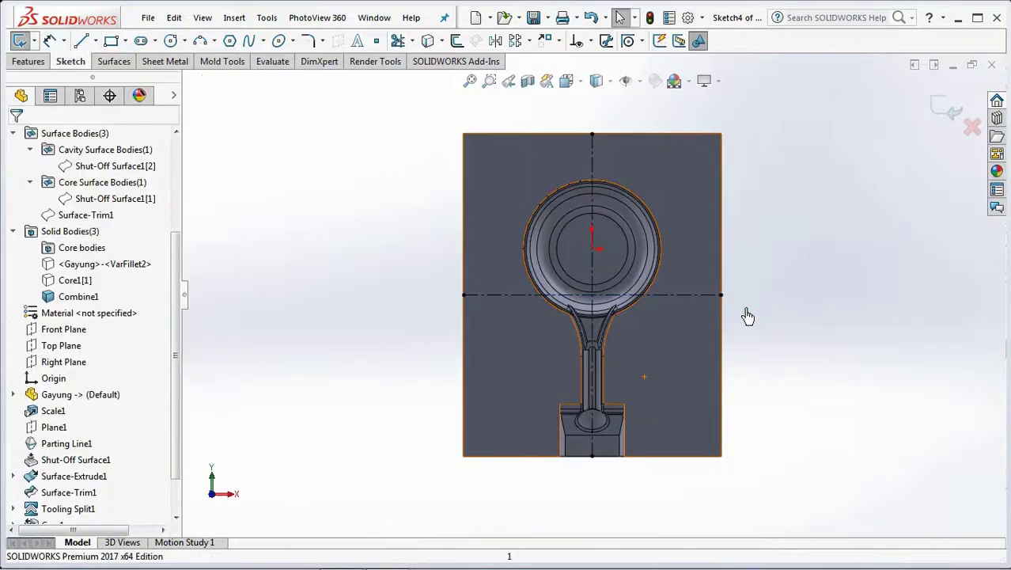
Draw a rectangle over the block's top-left corner and add a relation to its four lines
left_click(111, 42)
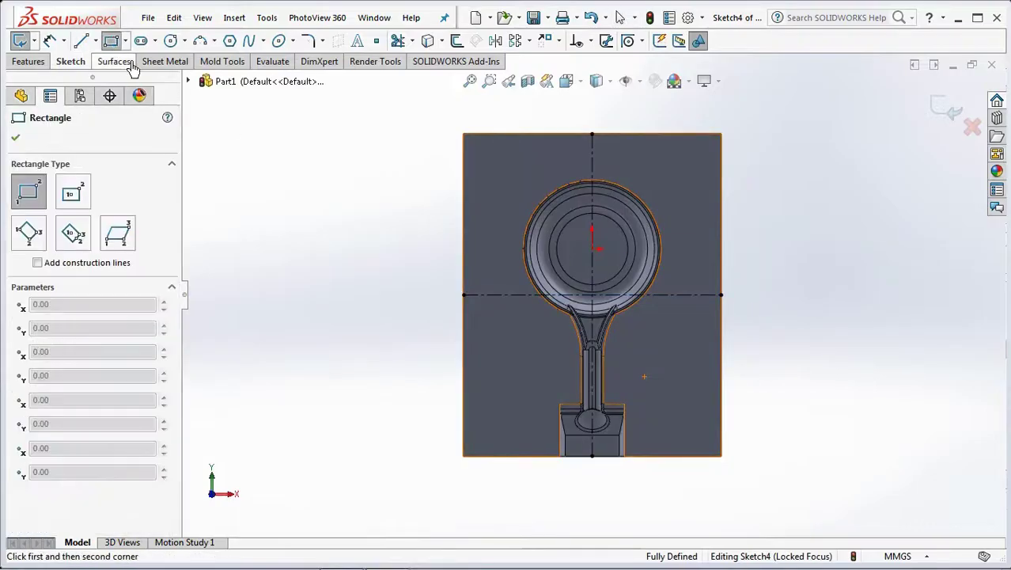
left_click(451, 118)
left_click(523, 188)
right_click(522, 189)
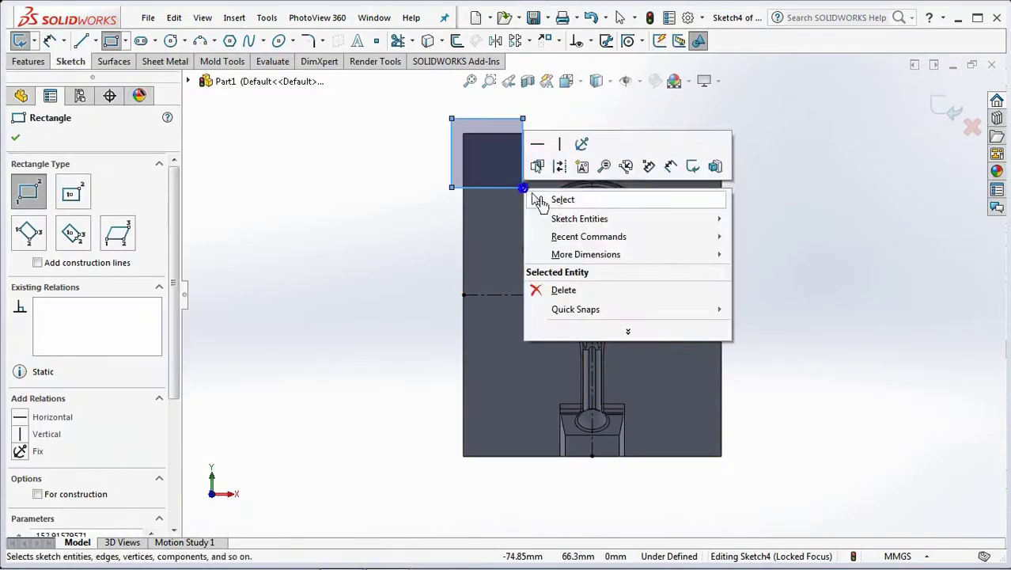
left_click(551, 198)
left_click(582, 42)
left_click(589, 75)
left_click_drag(416, 102, 537, 212)
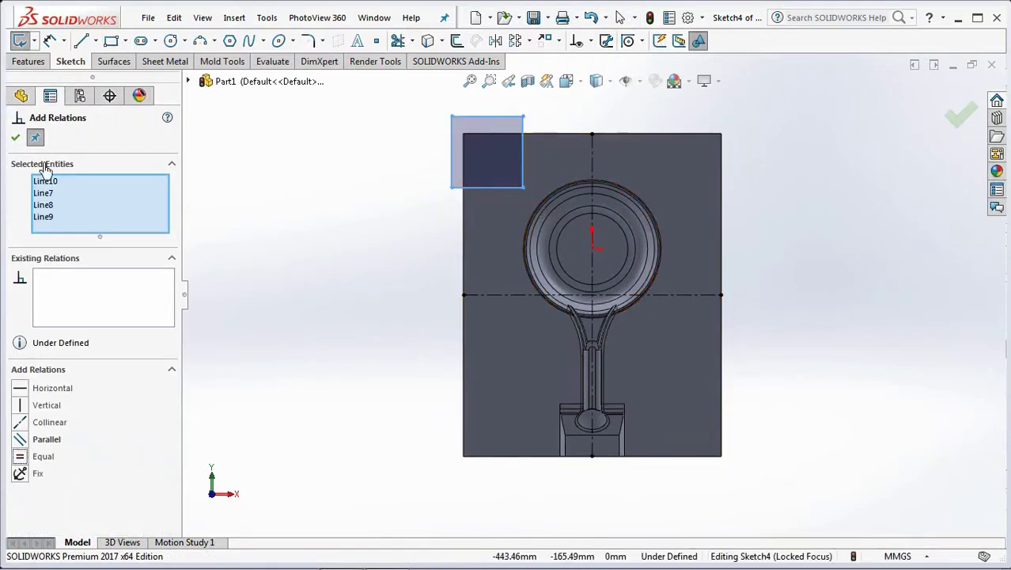
left_click(15, 139)
Dimension the rectangle 10 mm from the block's top edge and 10 mm from its left edge
left_click(49, 41)
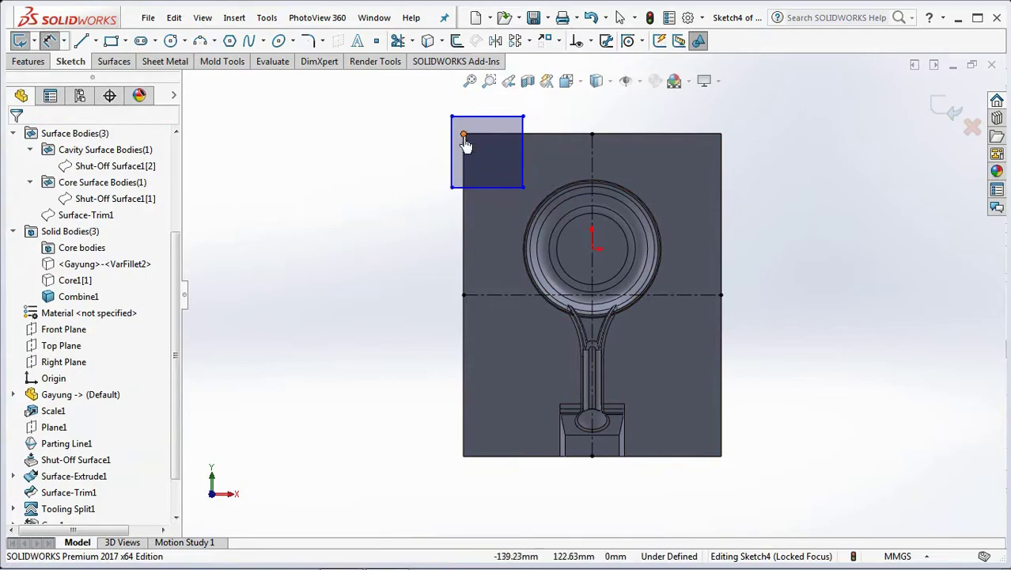
left_click(487, 116)
left_click(483, 133)
left_click(425, 110)
type("10.00mm")
left_click(363, 95)
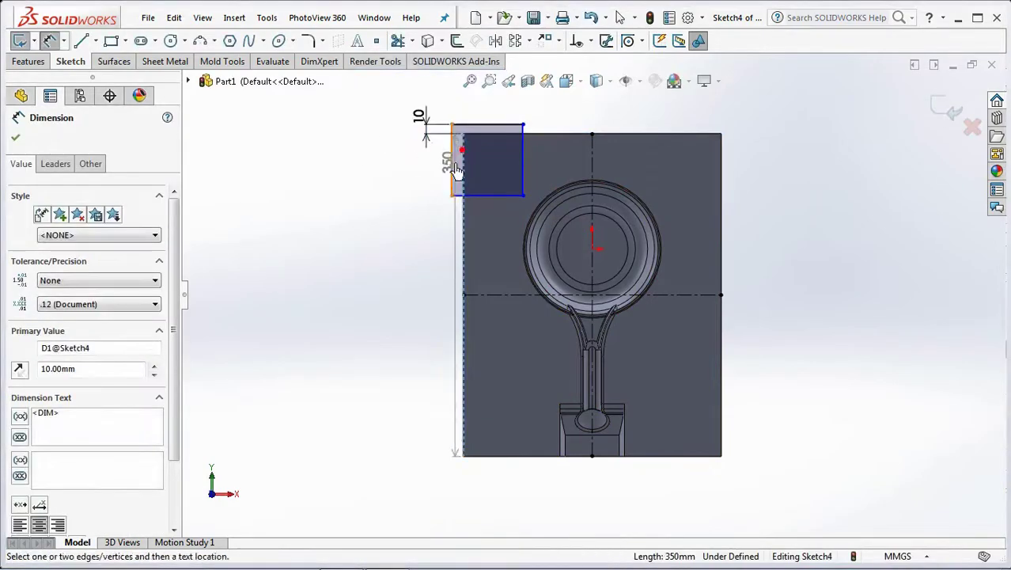
left_click(463, 139)
left_click(493, 118)
type("10")
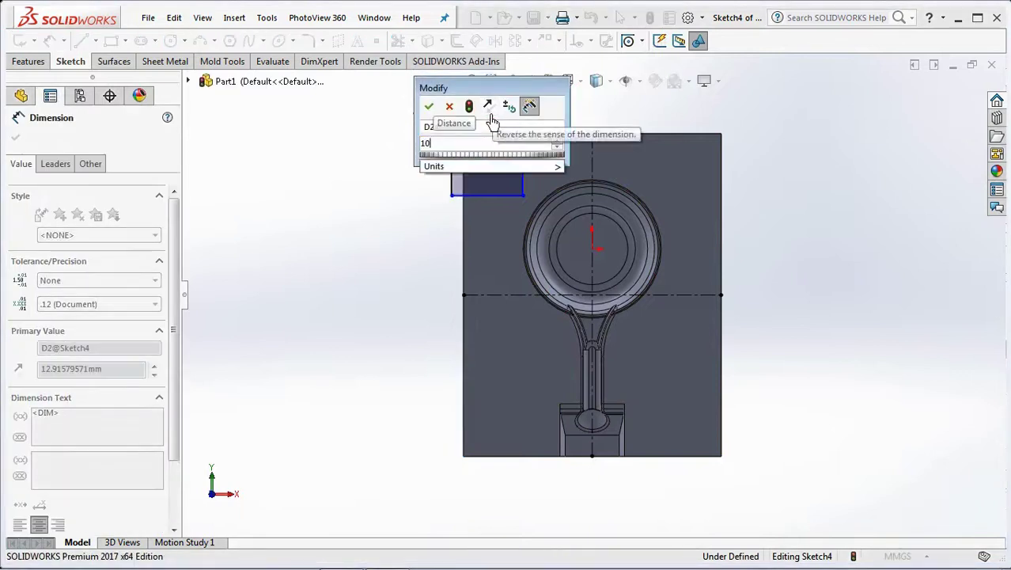
left_click(429, 108)
Dimension the square's left edge to 75
left_click(454, 162)
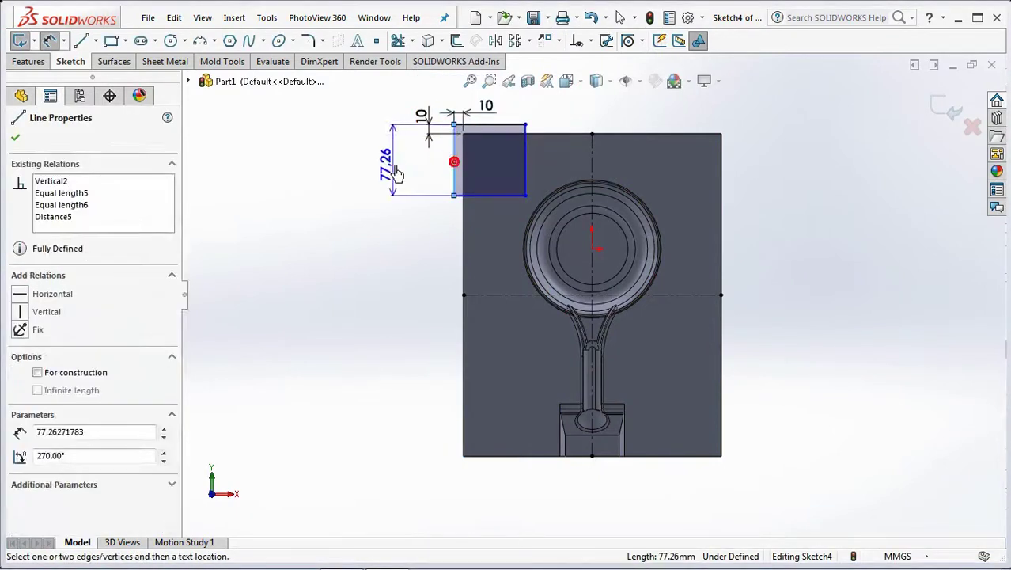
left_click(389, 162)
type("75")
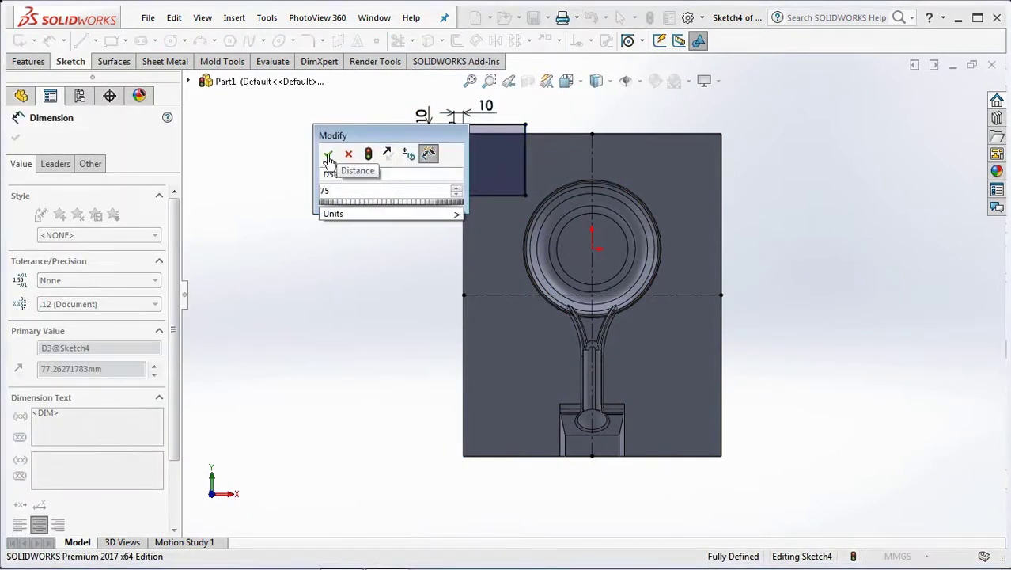
left_click(327, 153)
right_click(329, 162)
left_click(340, 199)
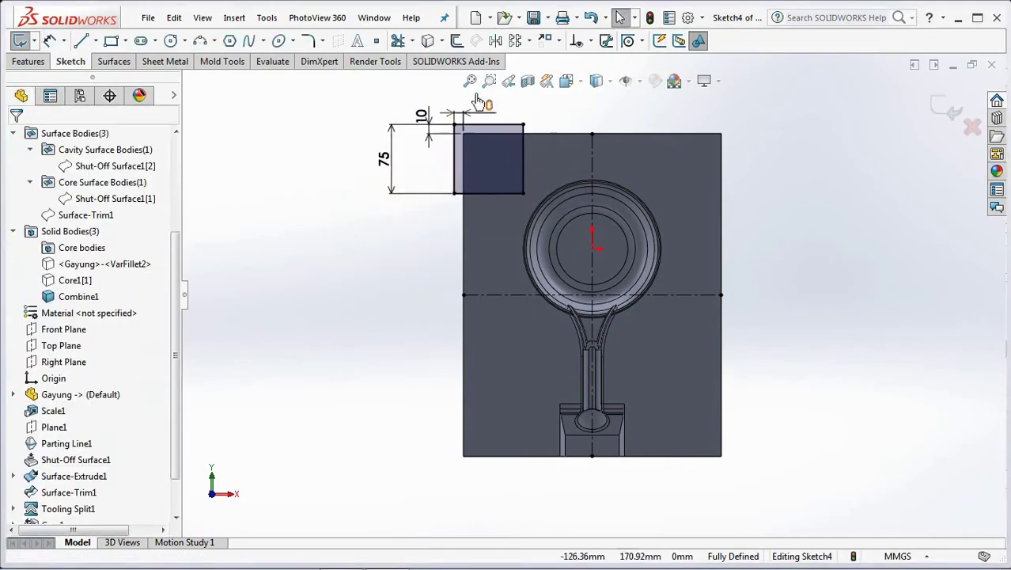
Mirror the square about the vertical centerline, then both squares about the horizontal centerline
left_click(495, 40)
left_click_drag(362, 108, 548, 222)
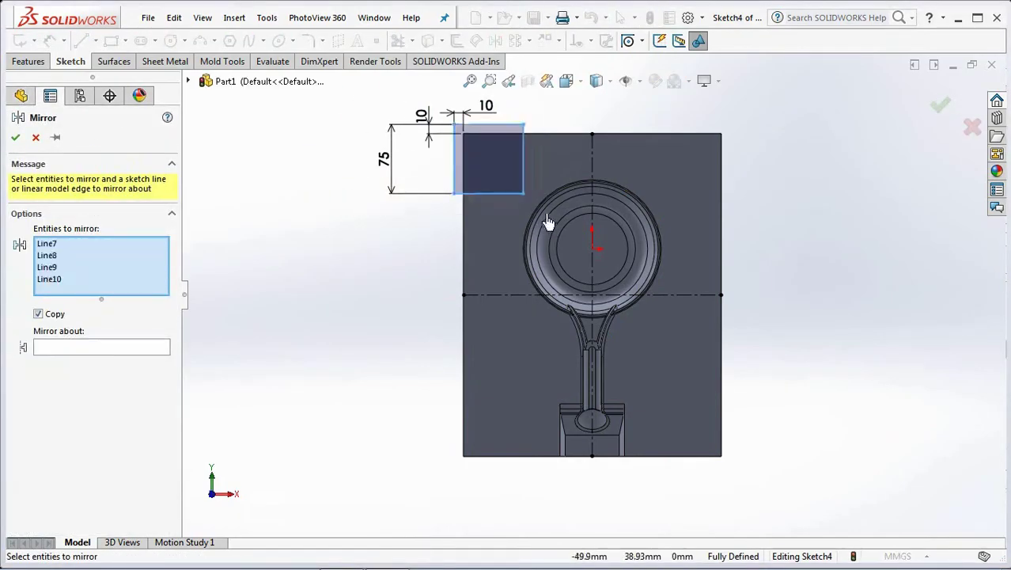
left_click(131, 355)
left_click(593, 176)
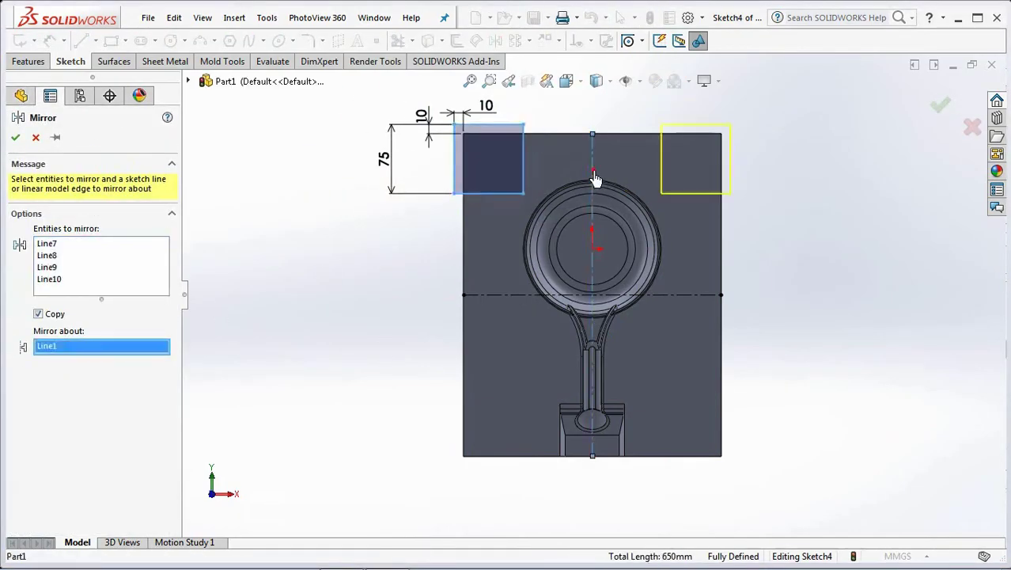
left_click(940, 111)
left_click(497, 41)
left_click_drag(336, 93, 759, 225)
left_click(101, 396)
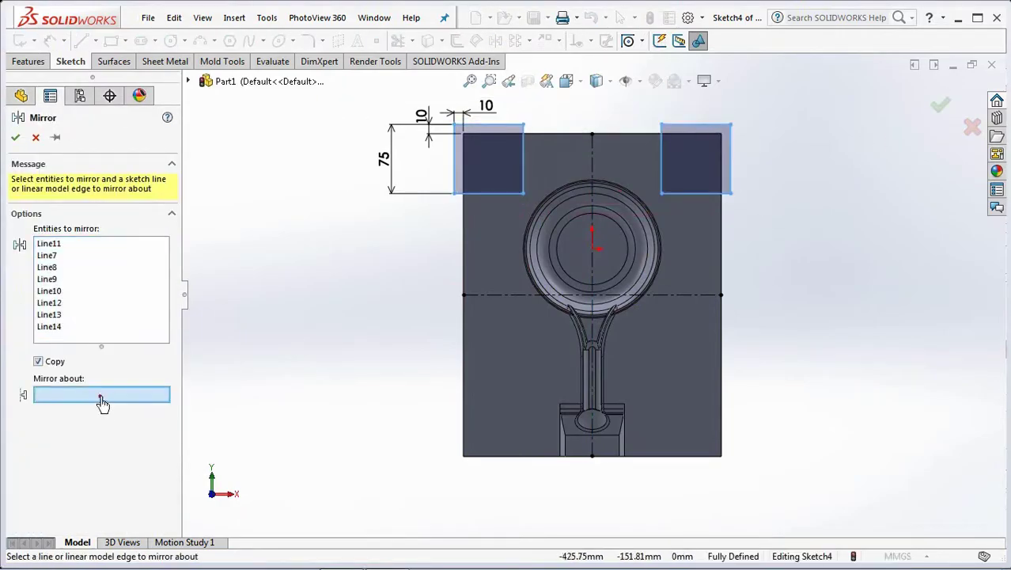
left_click(685, 295)
left_click(939, 107)
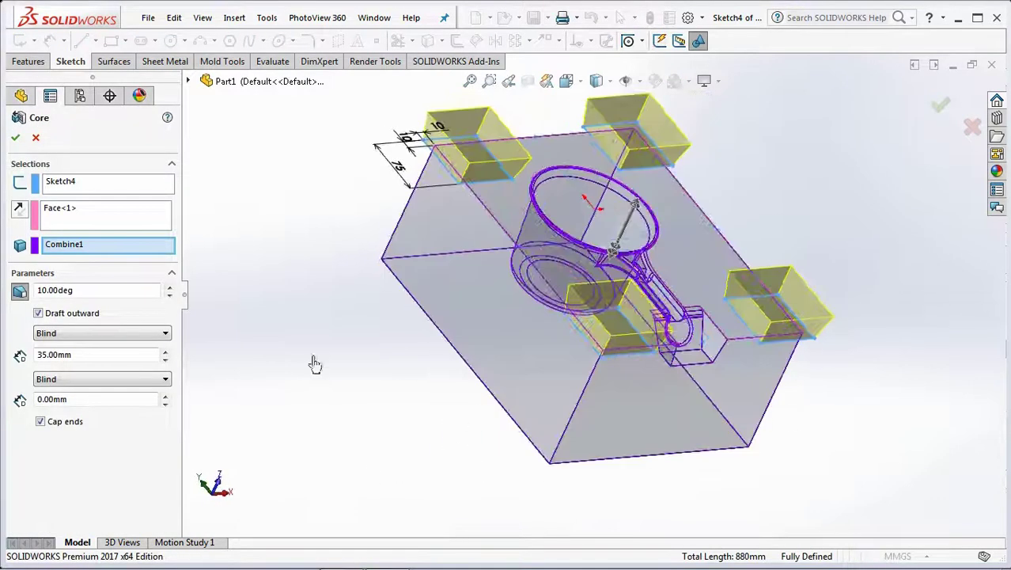
Reverse the 35 mm corner cores into the block, turn off Draft outward, and accept
left_click(19, 211)
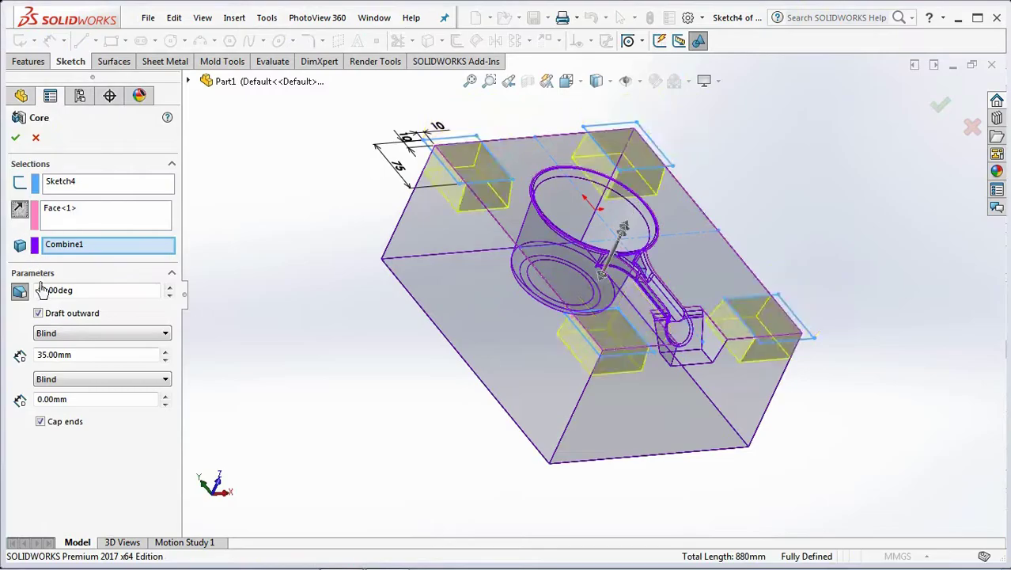
left_click(38, 313)
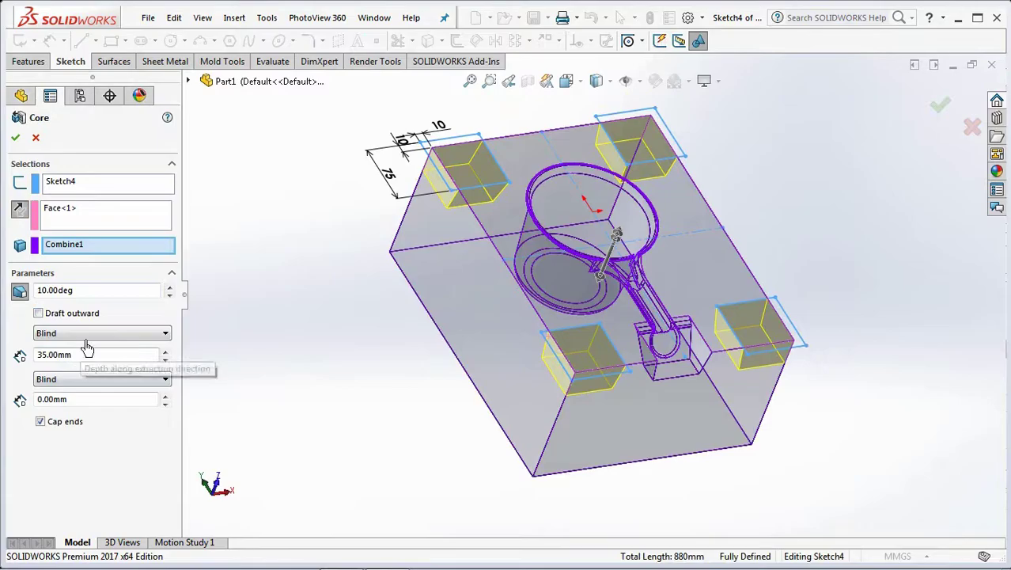
key("Return")
Show the Core1[1] body again
left_click(333, 385)
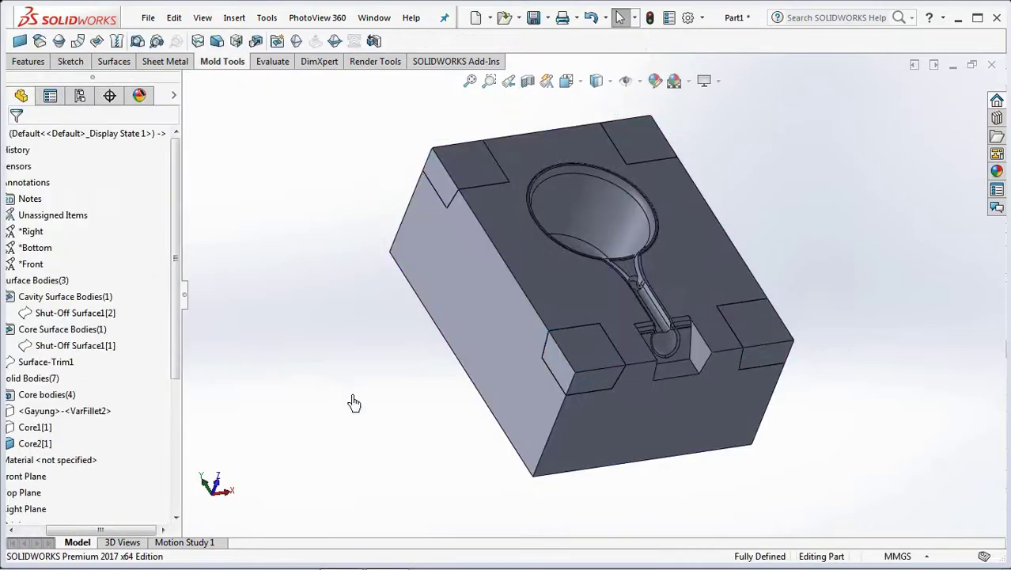
left_click_drag(118, 529, 79, 529)
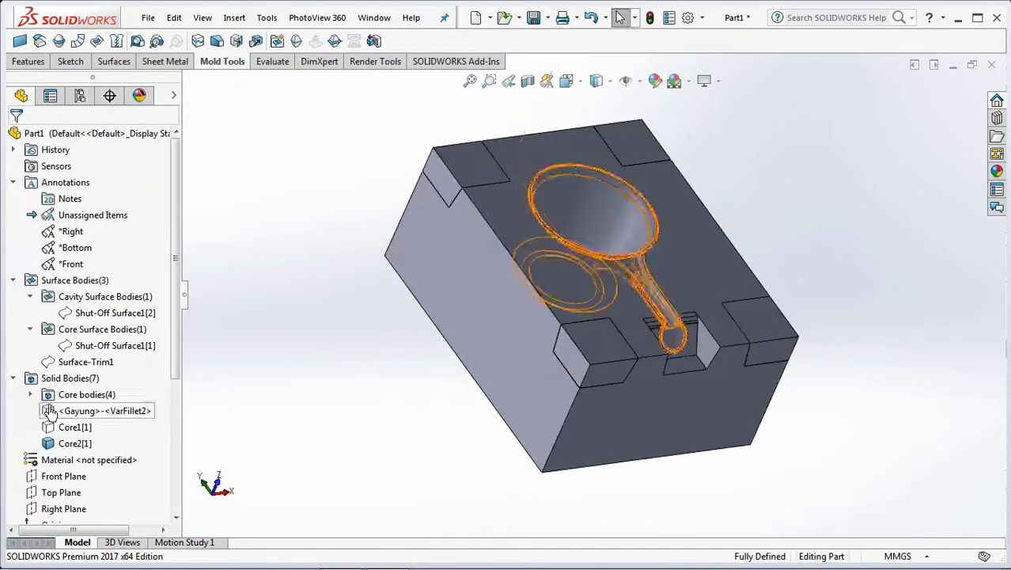
left_click(73, 426)
left_click(58, 406)
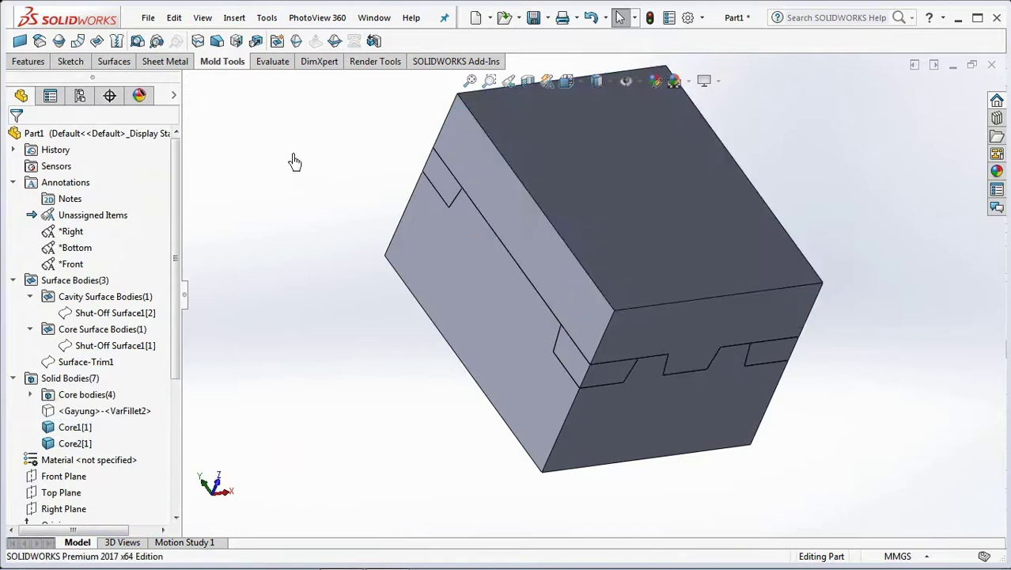
left_click(18, 63)
Combine Core1[1] with corner blocks Core2[2]–Core2[5] using Add, previewing before accepting
left_click(548, 41)
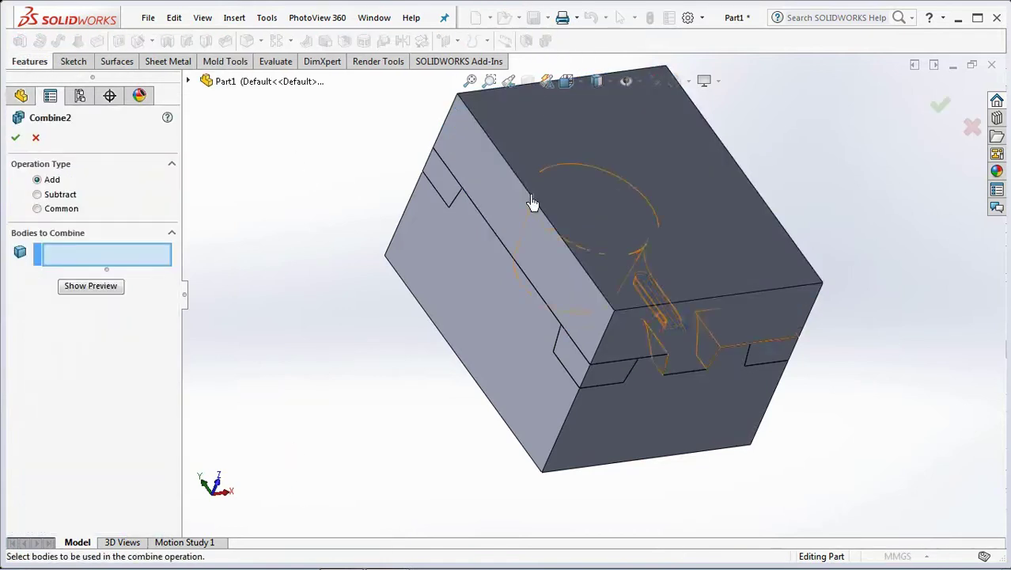
left_click(640, 342)
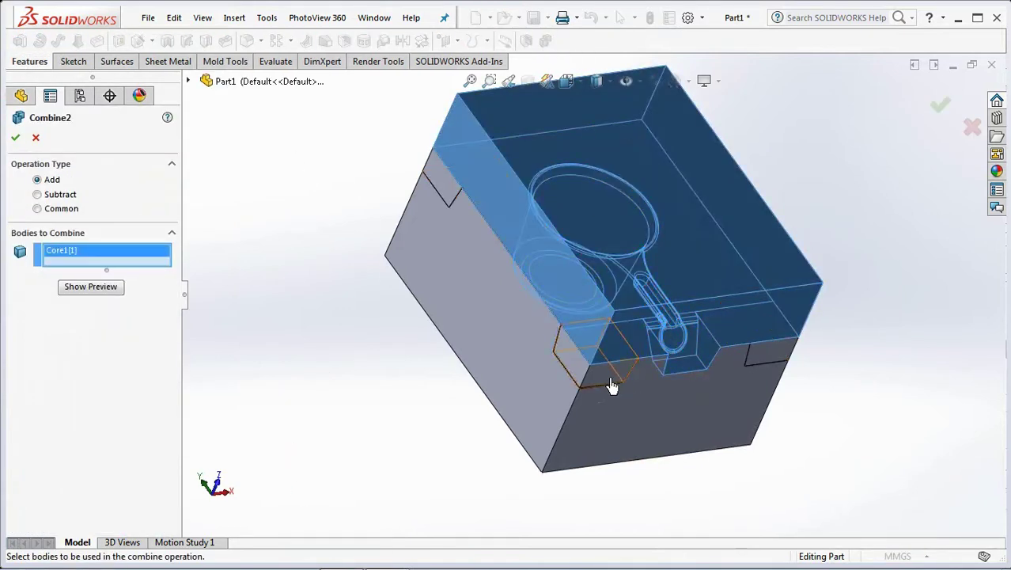
left_click(629, 382)
left_click(781, 366)
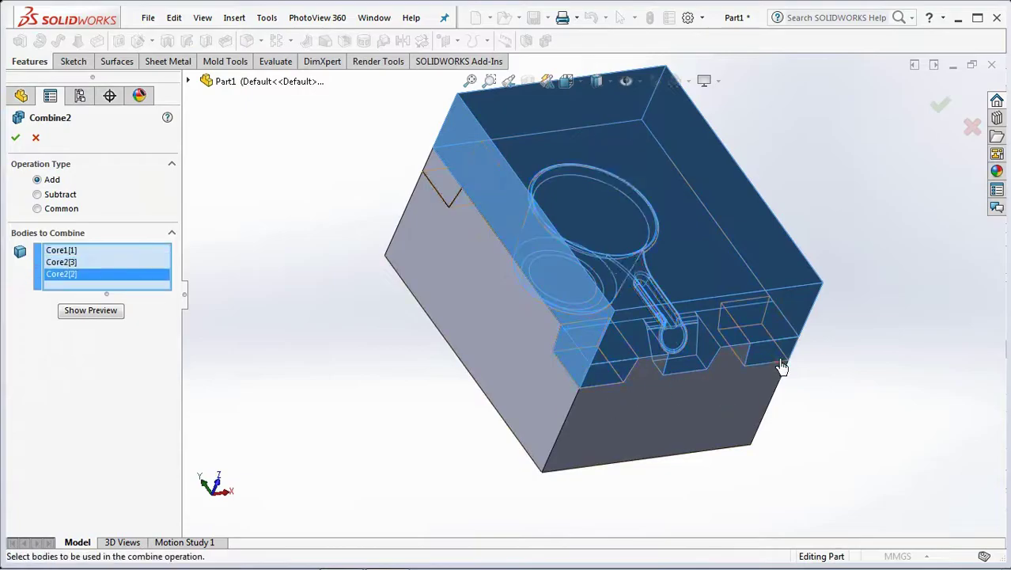
middle_click_drag(356, 229, 478, 440)
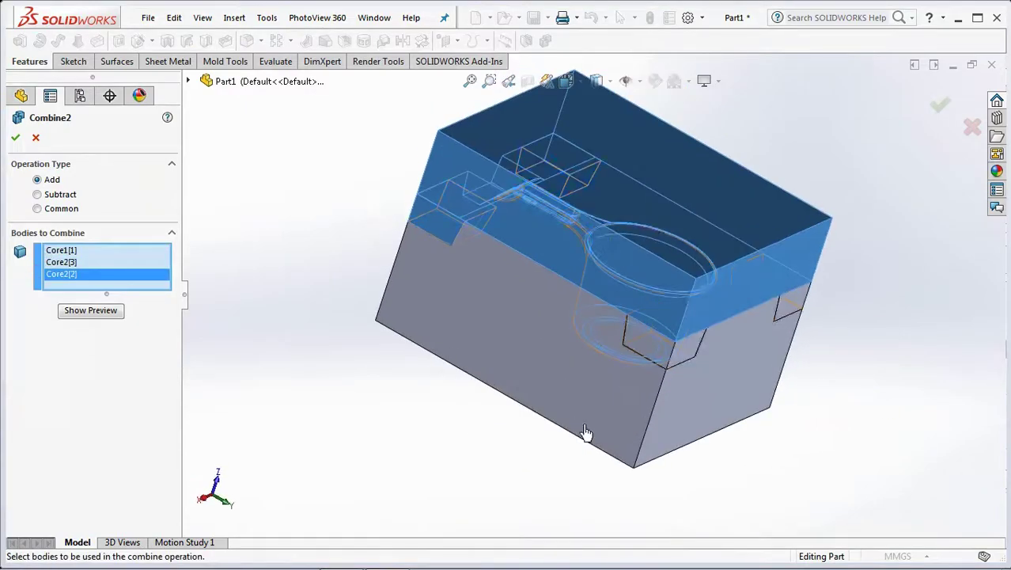
left_click(806, 315)
left_click(801, 307)
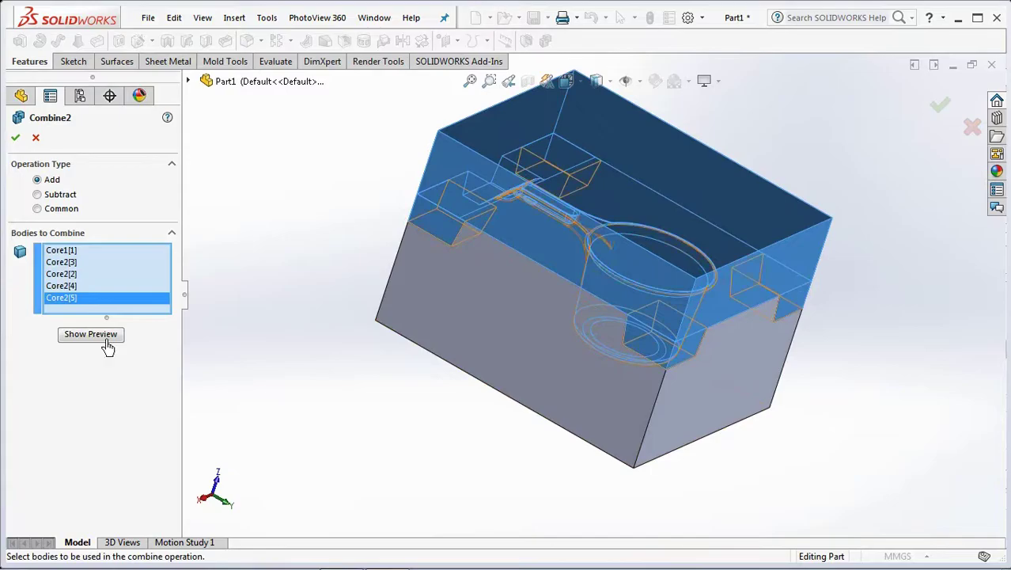
left_click(82, 340)
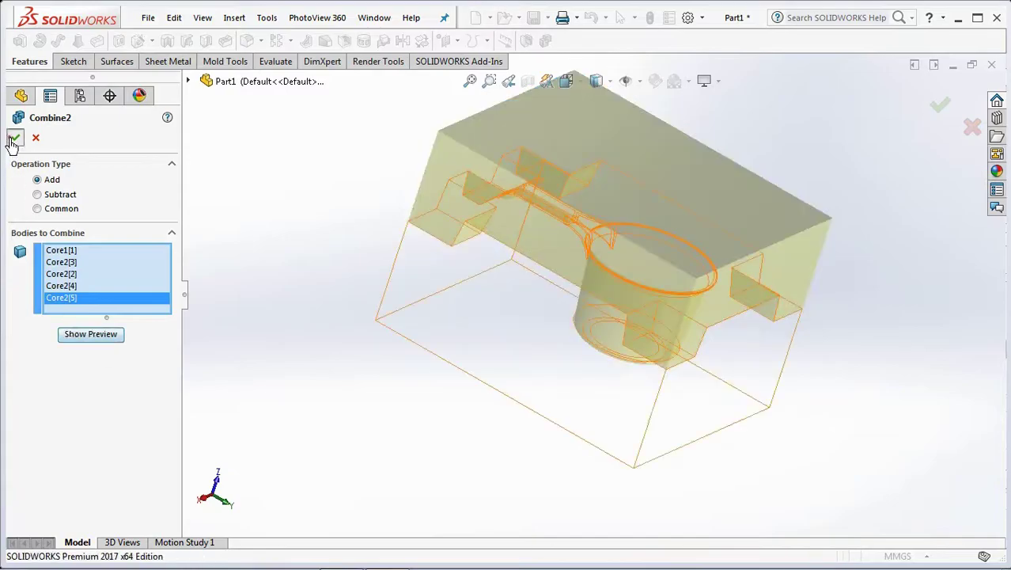
left_click(14, 140)
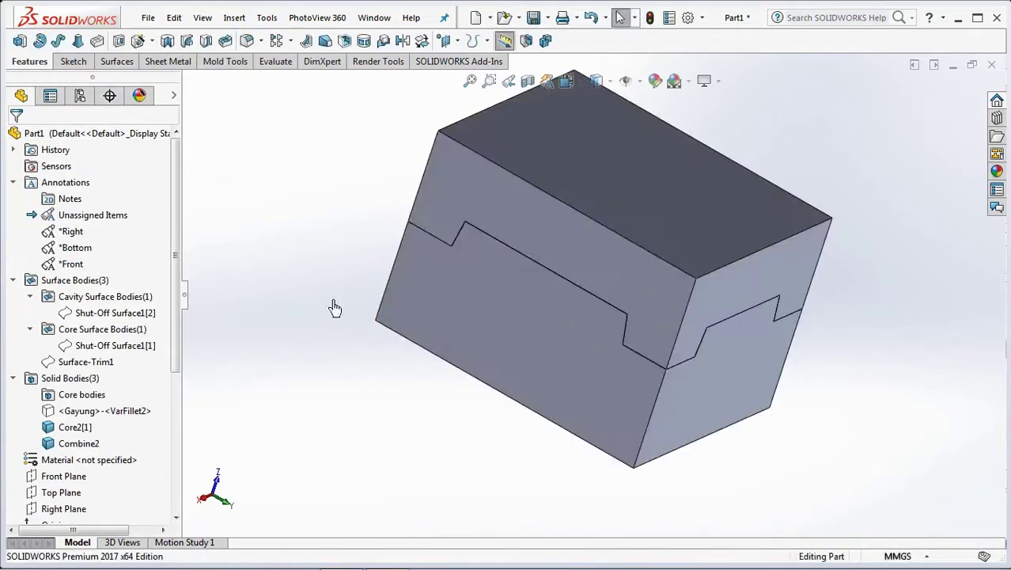
left_click(451, 208)
Hide the covering body and fillet the four corner notch edges at 15 mm
left_click(363, 462)
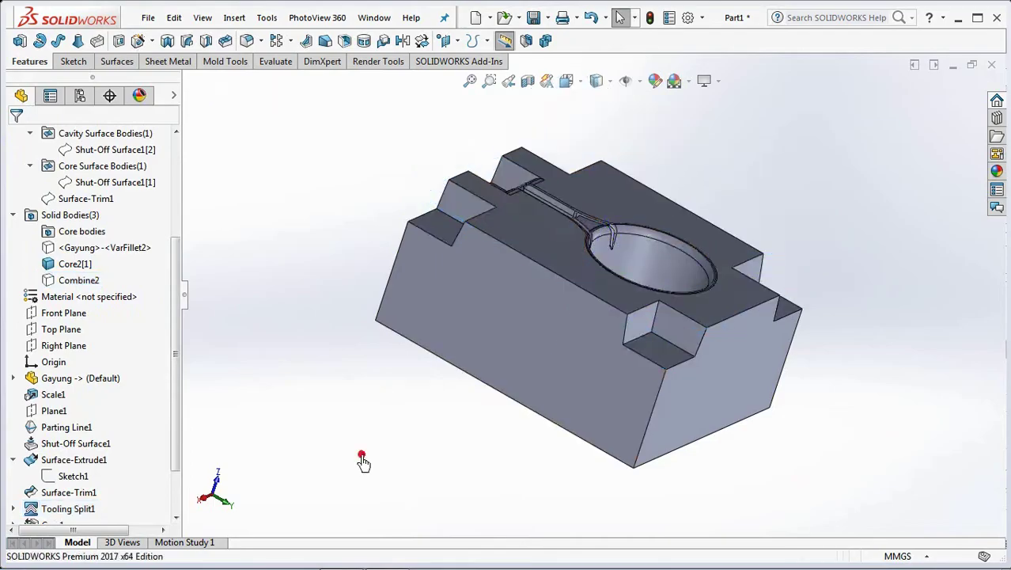
middle_click_drag(376, 469, 366, 504)
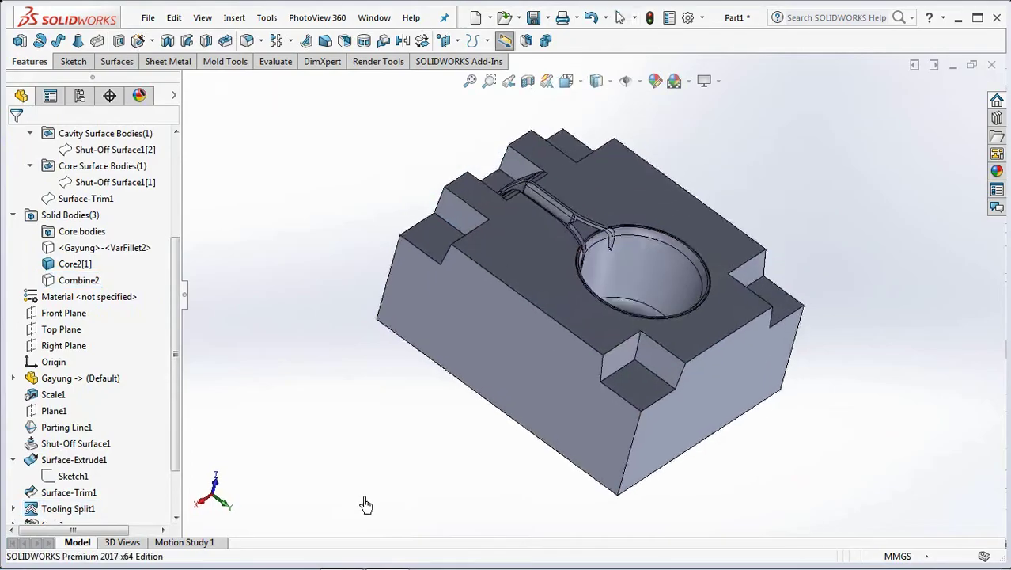
left_click(247, 42)
type("15")
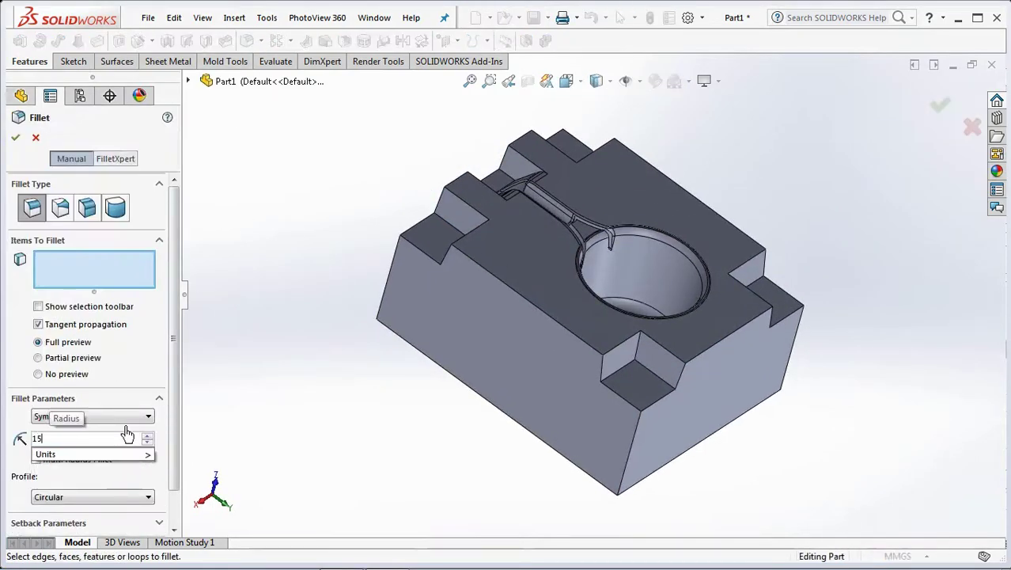
left_click(621, 370)
middle_click_drag(713, 350, 621, 316)
left_click(638, 367)
scroll(621, 271, "down", 5)
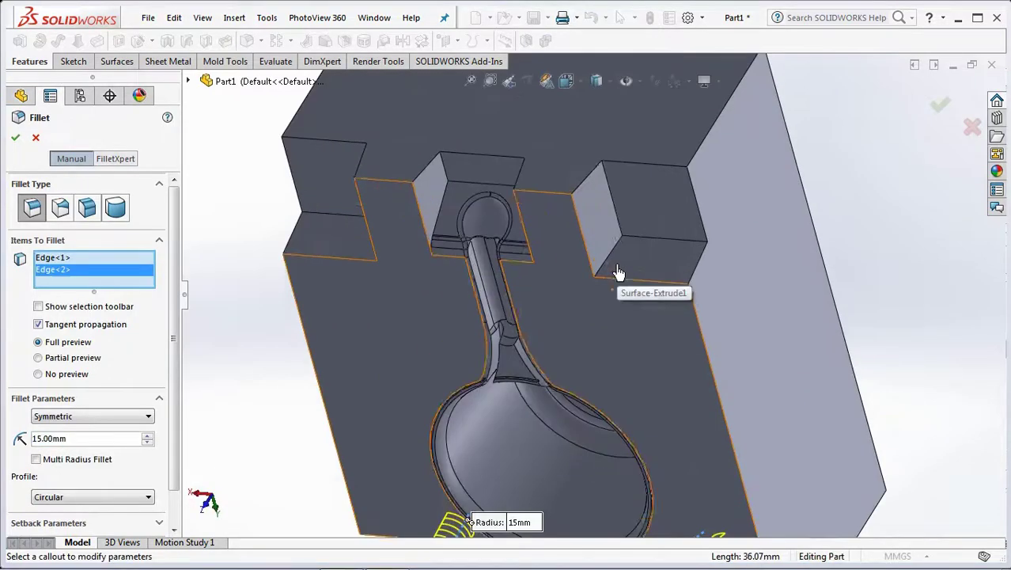
left_click(607, 269)
middle_click_drag(608, 269, 373, 269)
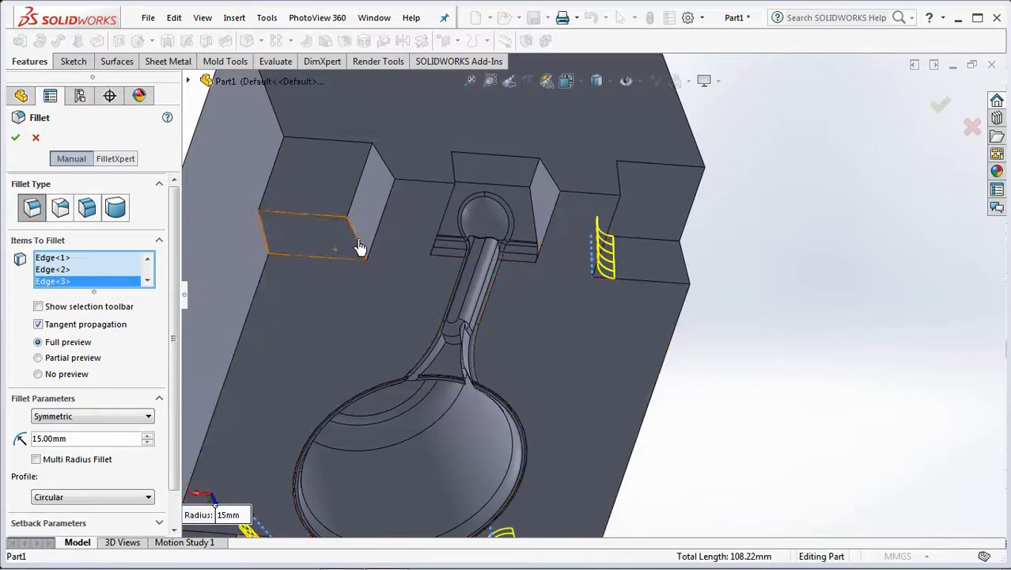
left_click(360, 251)
left_click(15, 140)
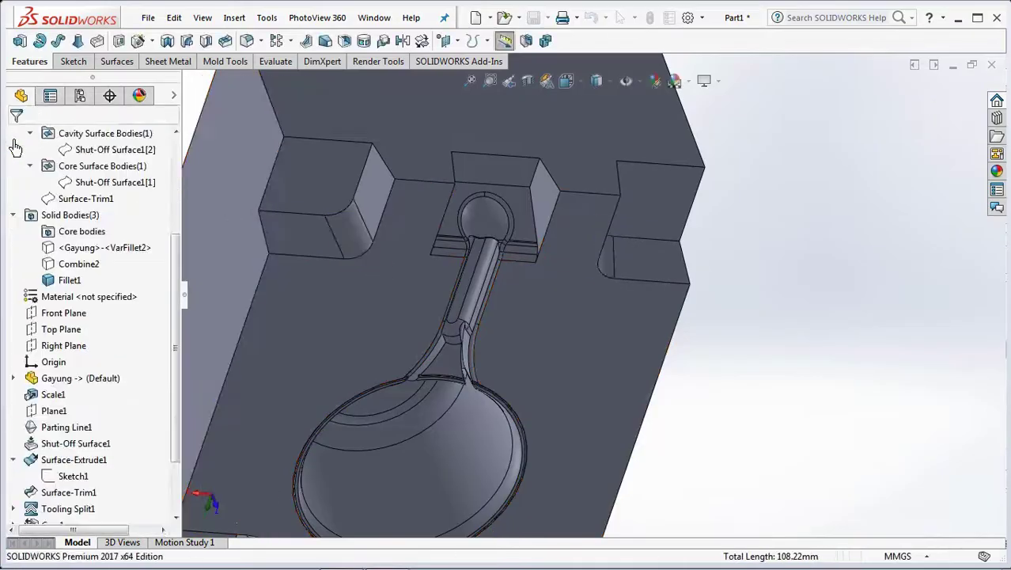
Fillet six pocket and notch edges with a 4 mm radius
left_click(247, 41)
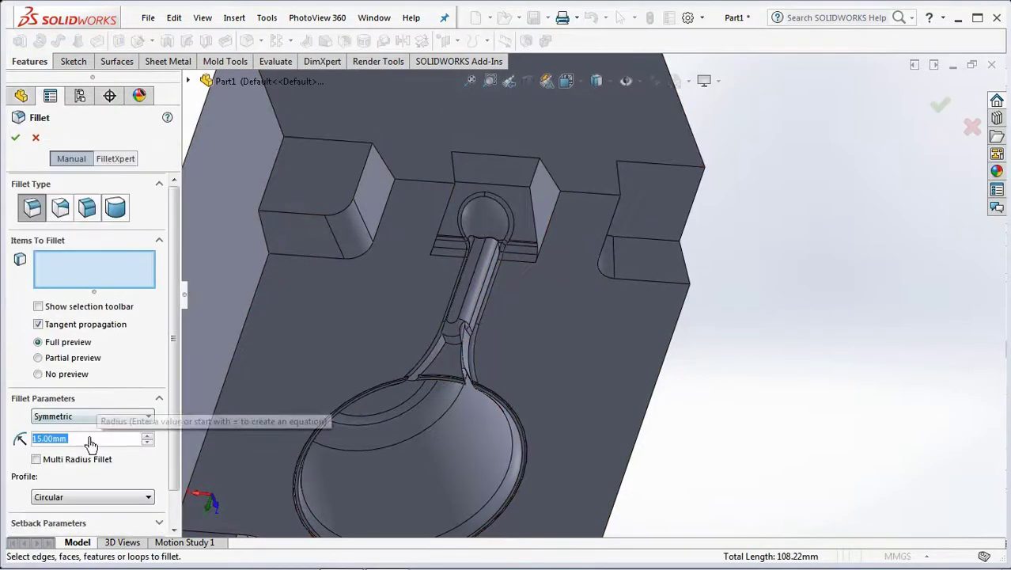
type("4")
key("Return")
left_click(294, 261)
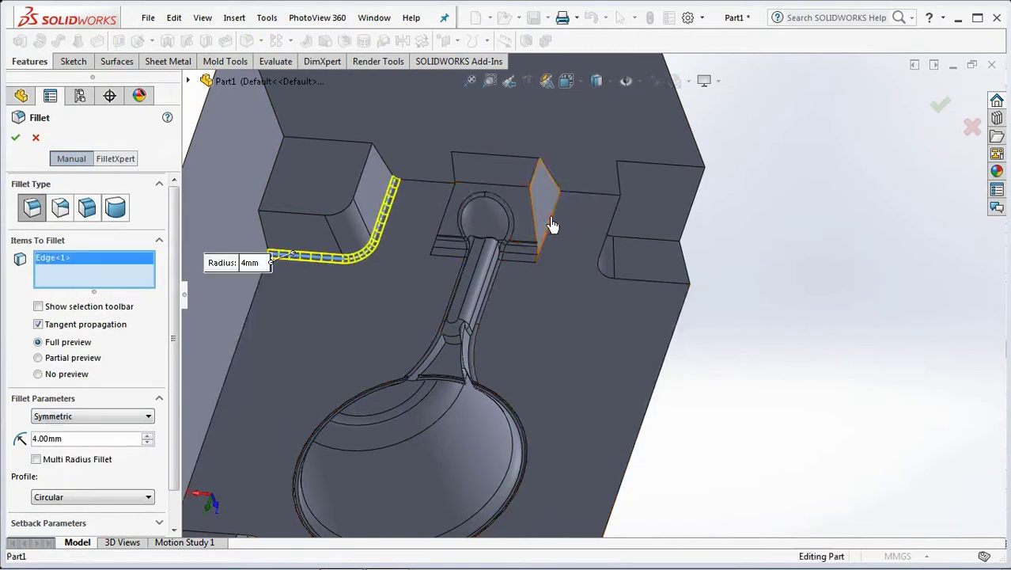
left_click(553, 225)
left_click(447, 211)
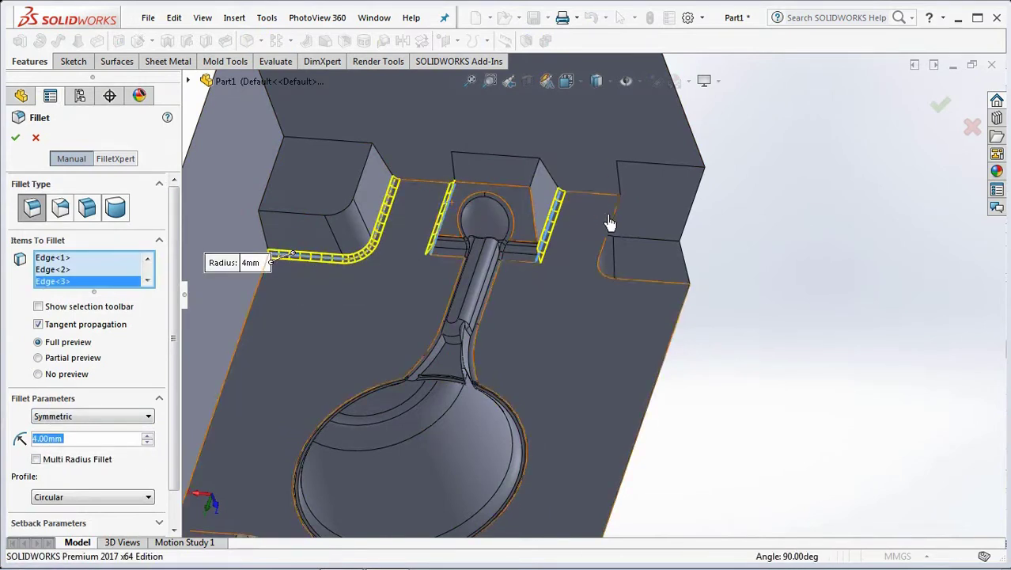
left_click(649, 286)
middle_click_drag(648, 292, 604, 429)
scroll(603, 429, "down", 3)
left_click(537, 427)
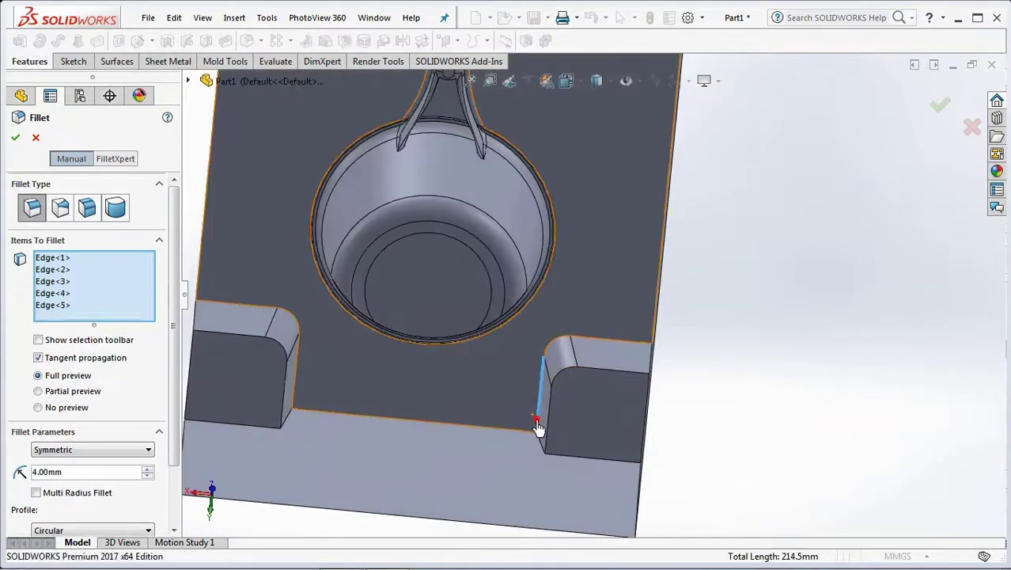
middle_click_drag(537, 428, 424, 402)
left_click(342, 391)
left_click(15, 137)
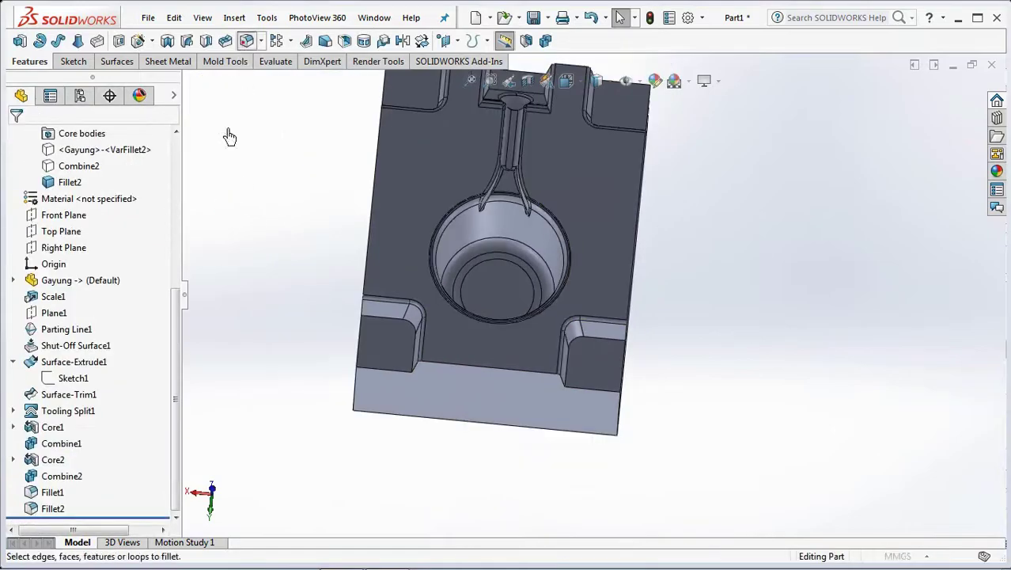
Start a 1.5 mm fillet on the left, right and outer pocket edges
left_click(246, 40)
type("1,5")
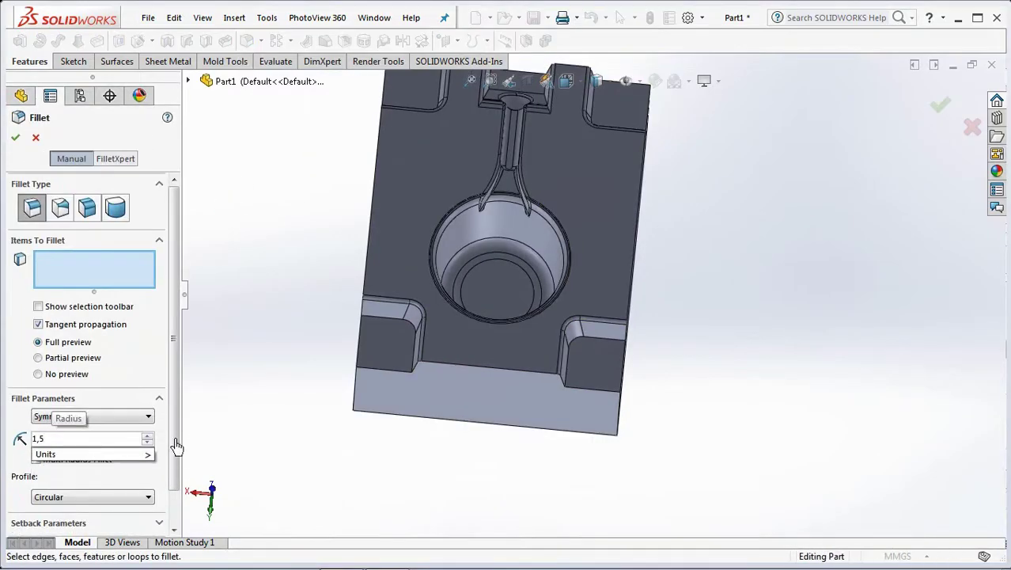
middle_click_drag(401, 379, 598, 323)
left_click(434, 376)
left_click(558, 387)
scroll(598, 175, "down", 5)
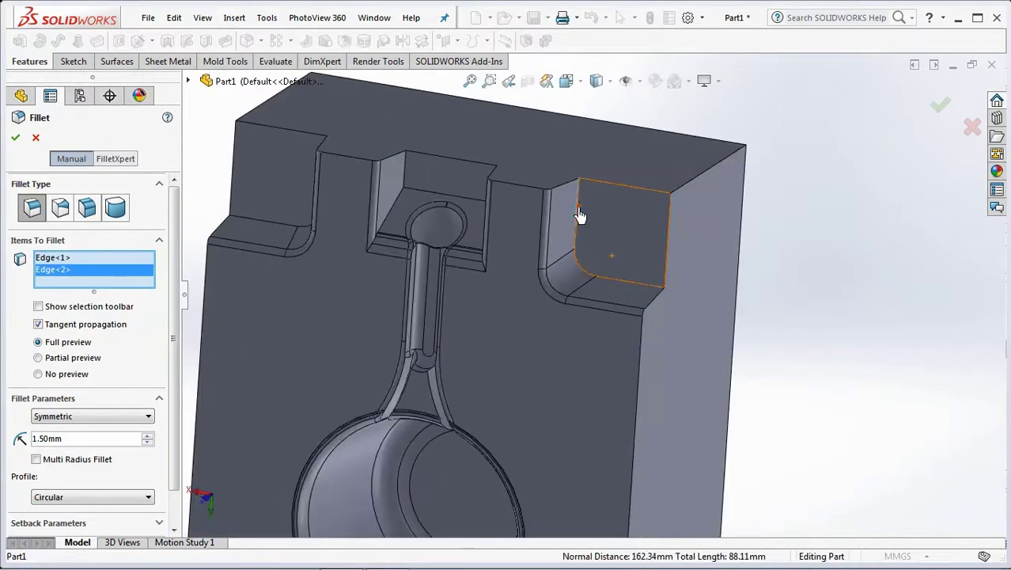
left_click(576, 218)
left_click(285, 249)
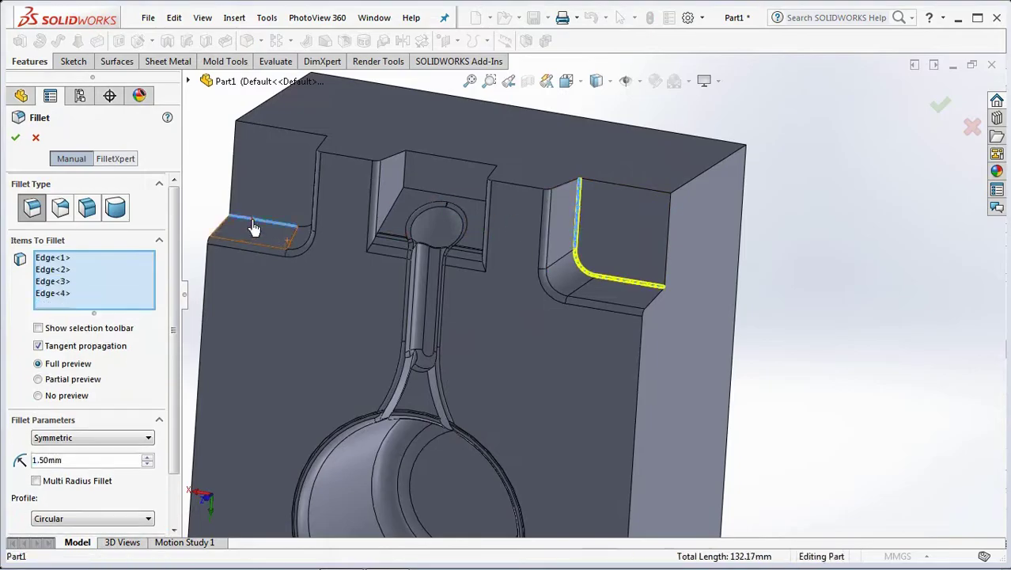
Add the centre pocket's edges and apply the 1.50 mm fillet
left_click(405, 195)
left_click(405, 196)
left_click(417, 199)
middle_click_drag(417, 198, 495, 194)
left_click(495, 193)
left_click(492, 226)
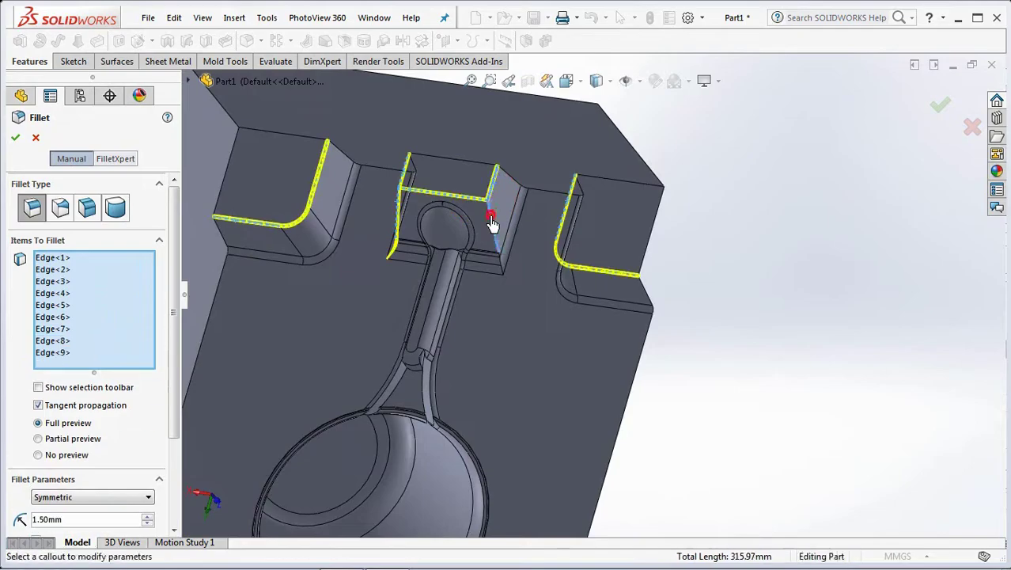
left_click(18, 144)
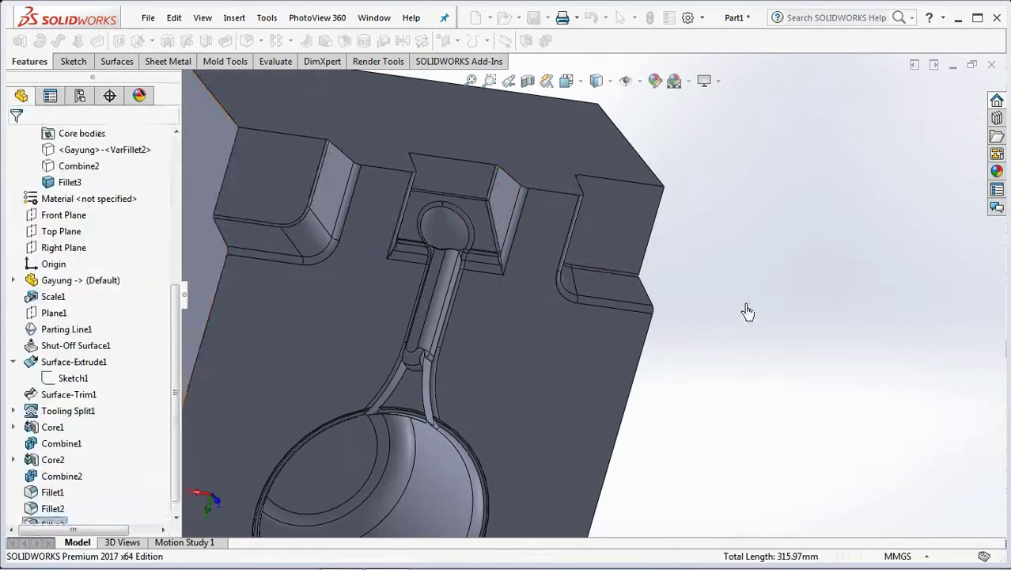
scroll(712, 309, "down", 5)
middle_click_drag(700, 367, 537, 390)
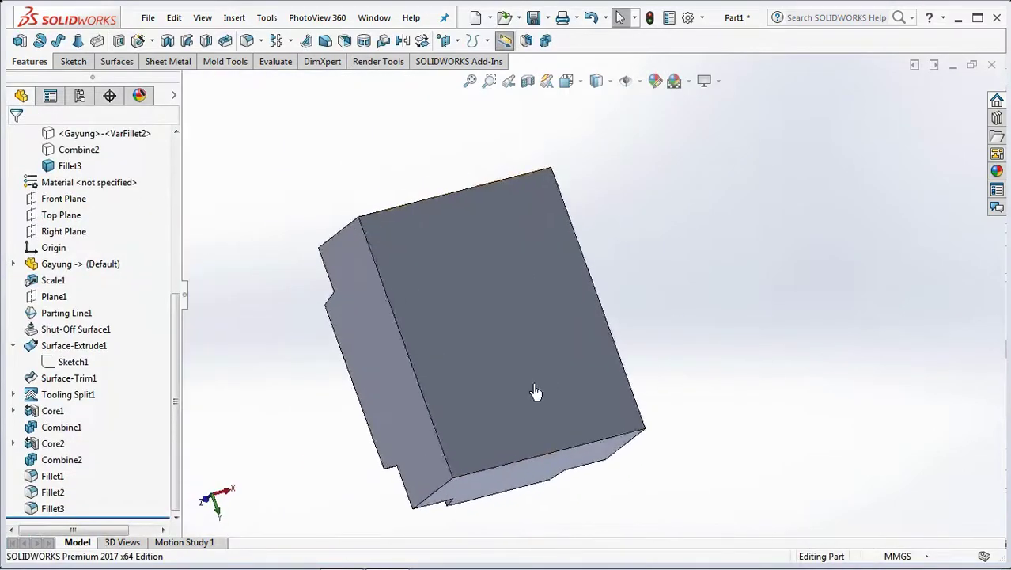
Start a sketch on the block's back face, viewed Normal To
left_click(569, 293)
left_click(698, 239)
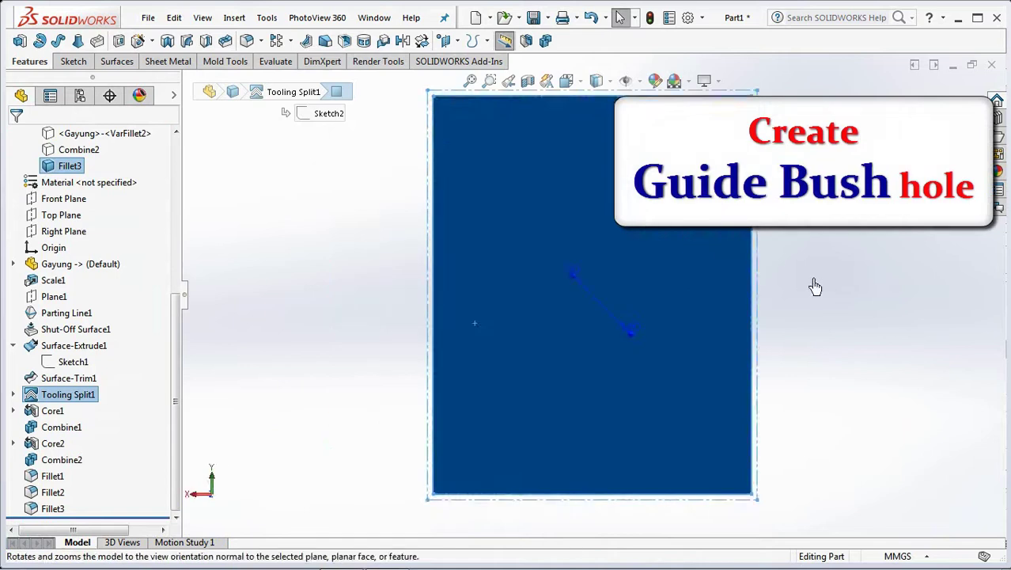
left_click(73, 61)
left_click(20, 40)
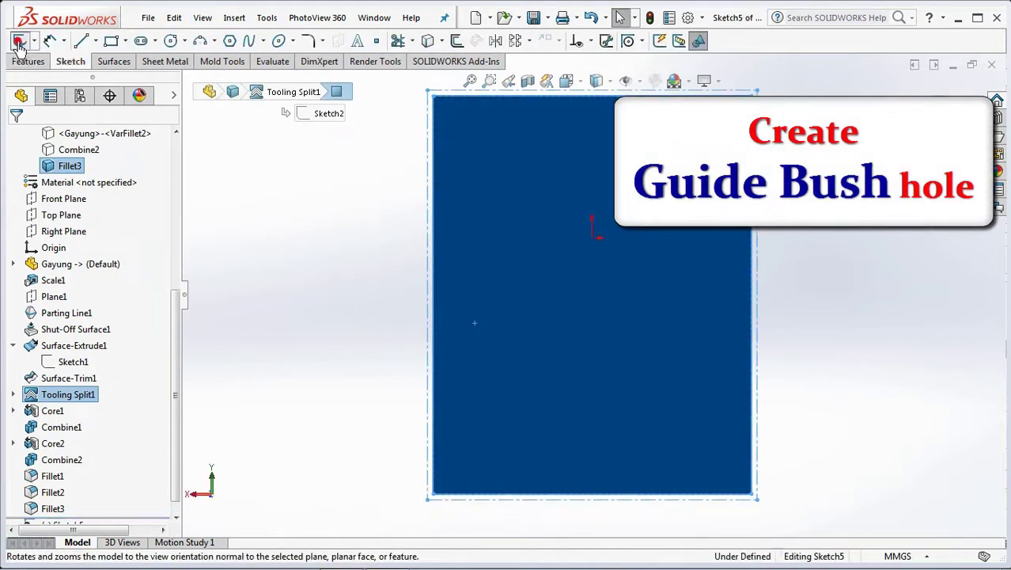
Offset the back face outline 25 mm inward as construction geometry and exit the sketch
left_click(456, 41)
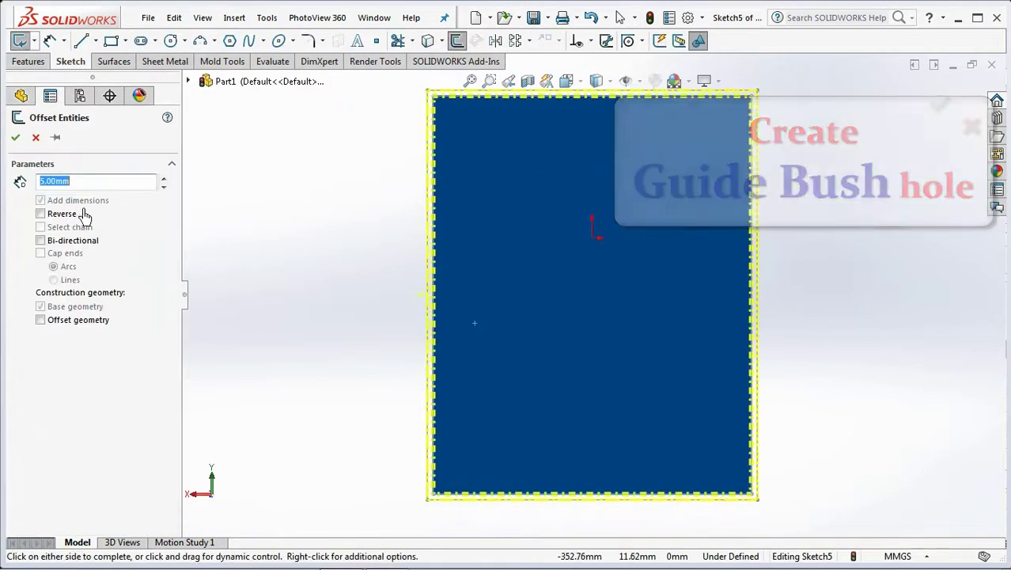
type("25")
key("Return")
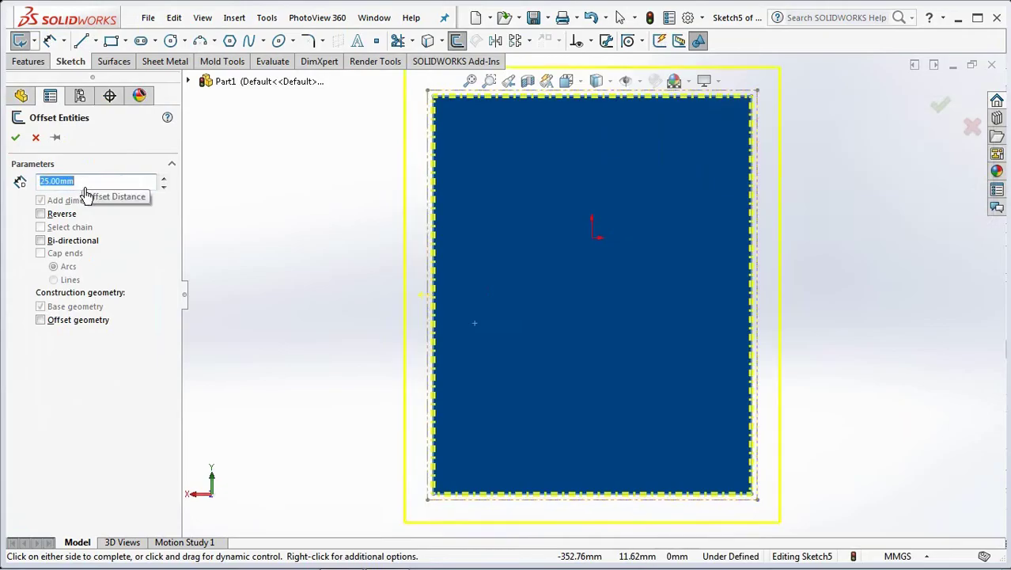
left_click(42, 214)
left_click(40, 321)
left_click(15, 137)
middle_click_drag(717, 275, 698, 308)
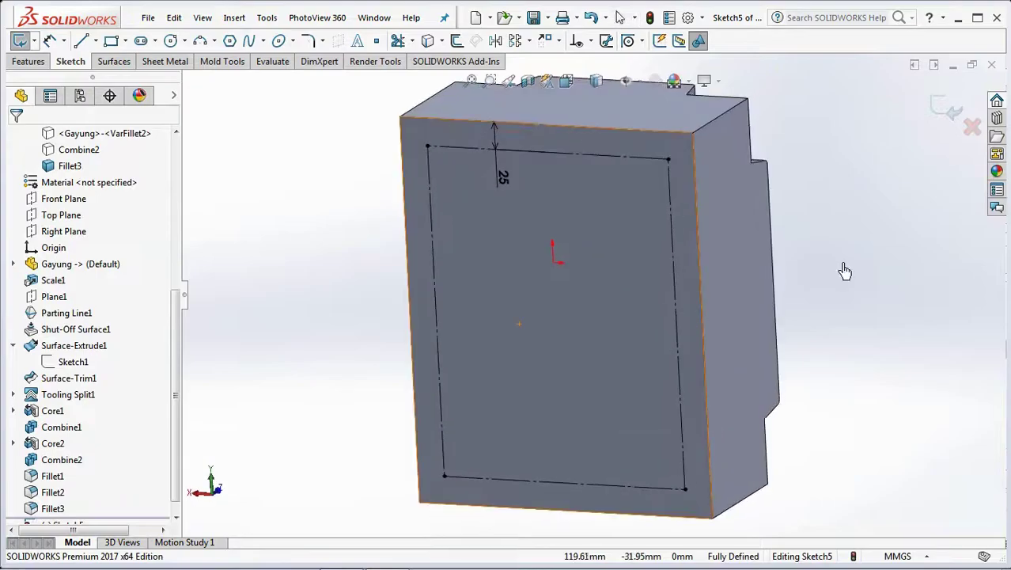
left_click(938, 112)
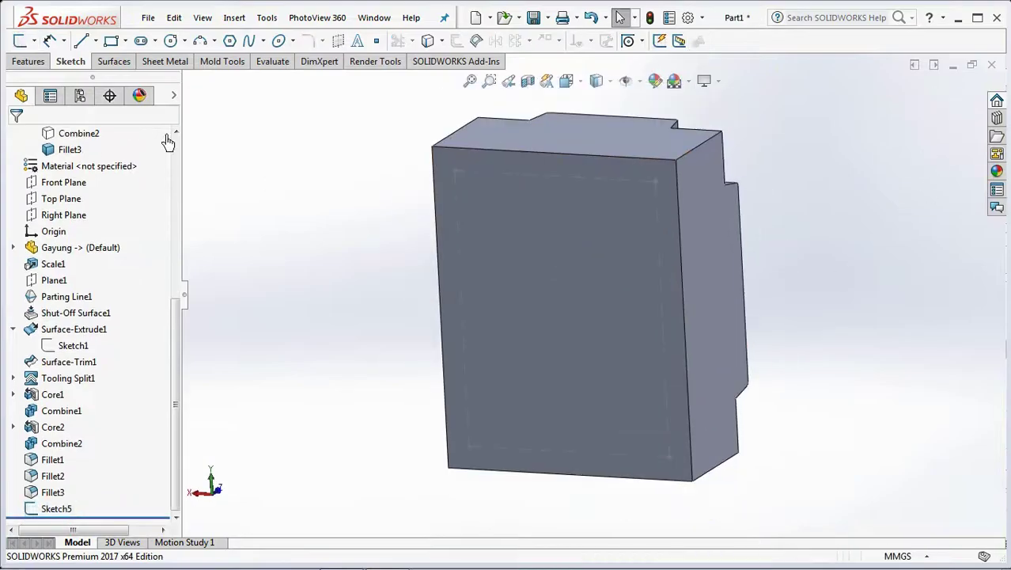
left_click(30, 63)
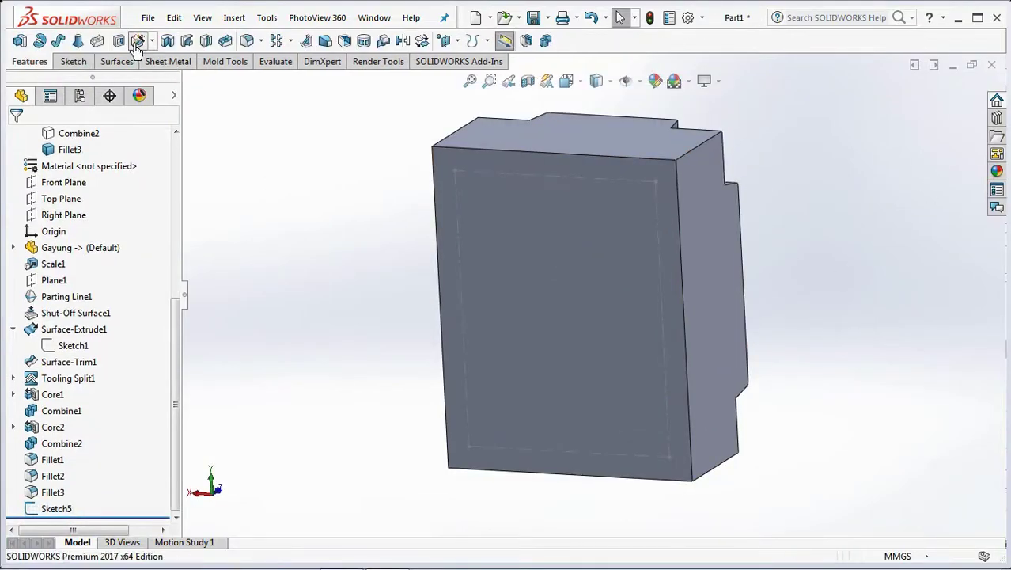
Set up a C-Bored Drilled Hole Wizard hole with 30/36/8.2 sizes, Through All
left_click(137, 44)
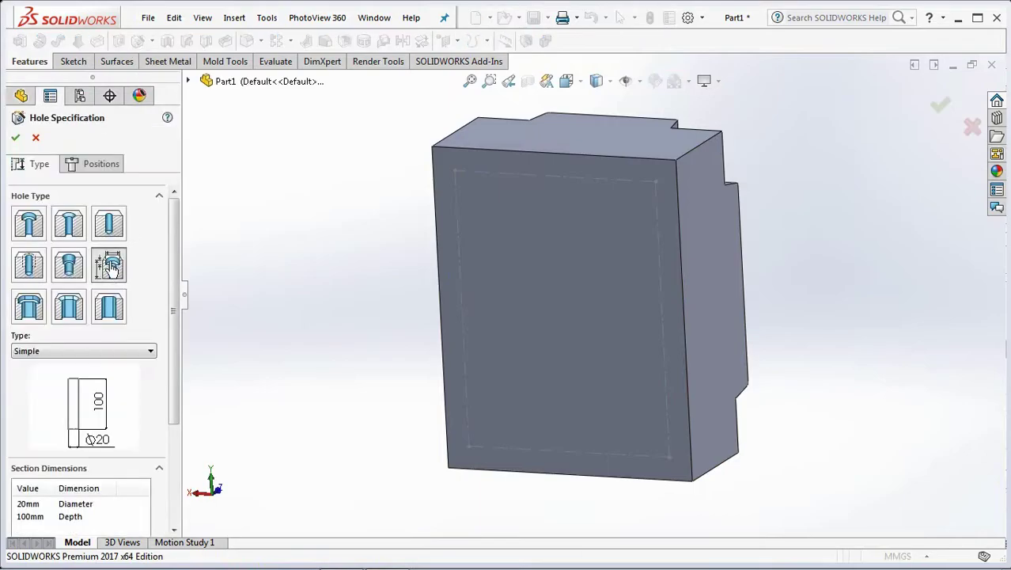
left_click(93, 352)
left_click(80, 372)
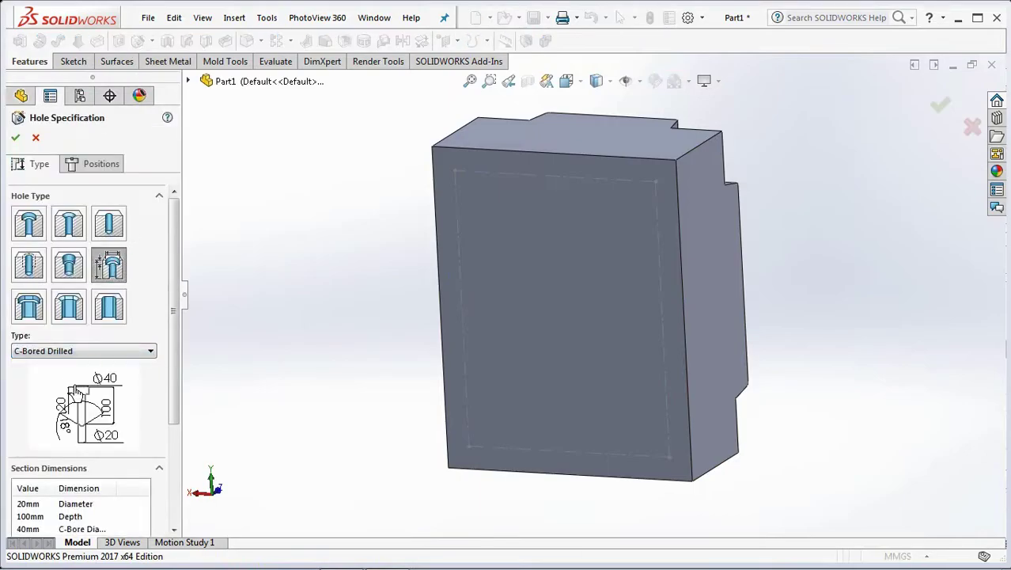
left_click_drag(180, 401, 173, 457)
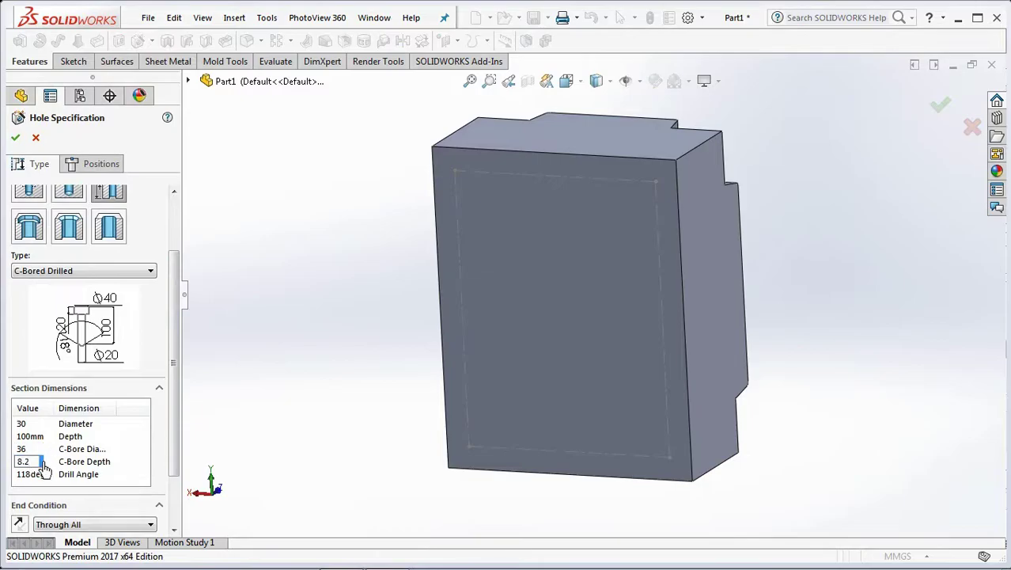
Place the holes at the offset rectangle's four corners and create them
left_click(93, 163)
left_click(93, 295)
left_click(455, 174)
left_click(657, 182)
left_click(670, 457)
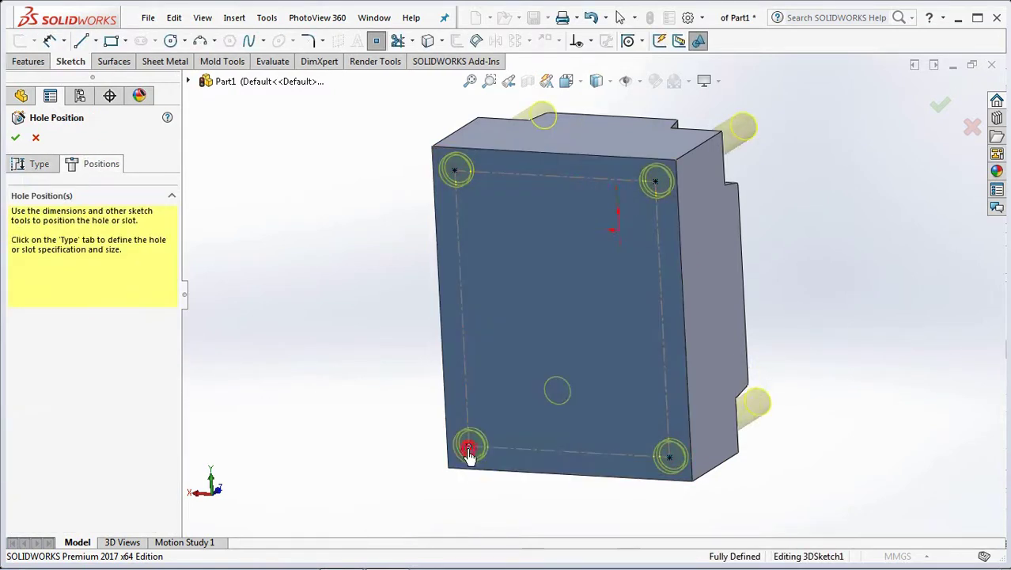
left_click(469, 450)
left_click(938, 106)
left_click(662, 305)
middle_click_drag(849, 264, 618, 393)
left_click_drag(171, 388, 181, 263)
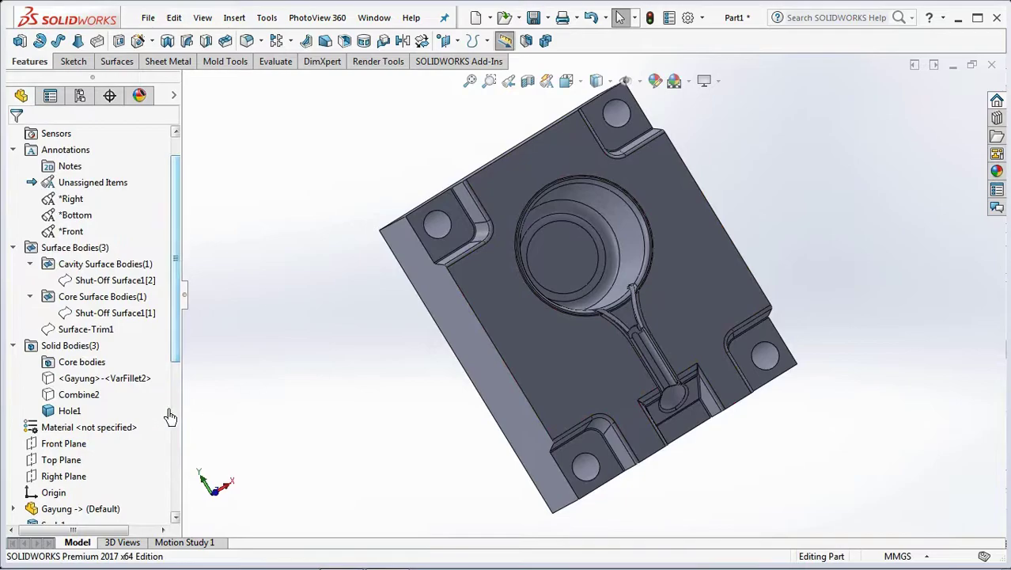
Hide the Hole1 body and show the Combine2 mold block instead
left_click(68, 410)
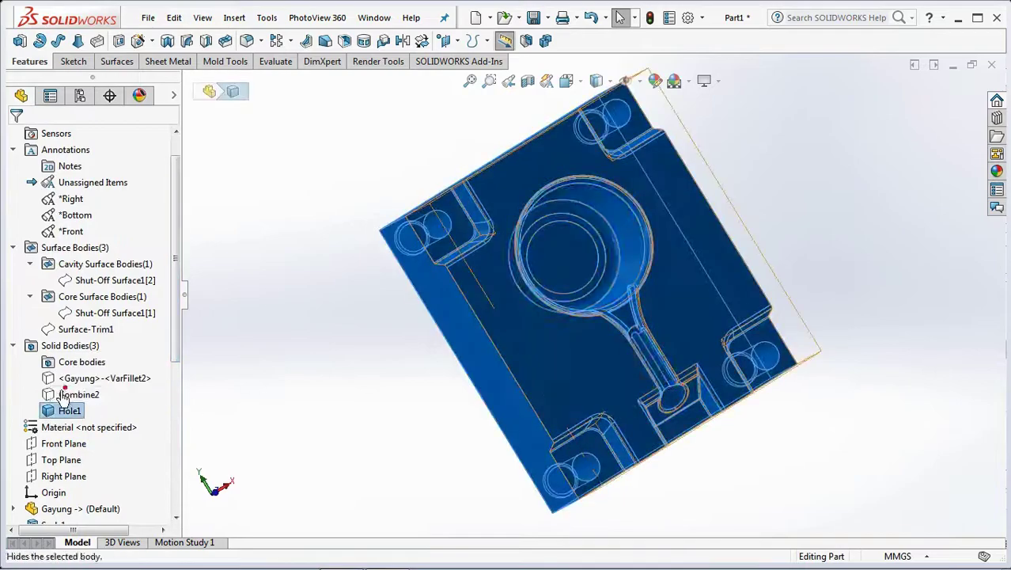
left_click(79, 394)
left_click(63, 367)
middle_click_drag(354, 384, 439, 222)
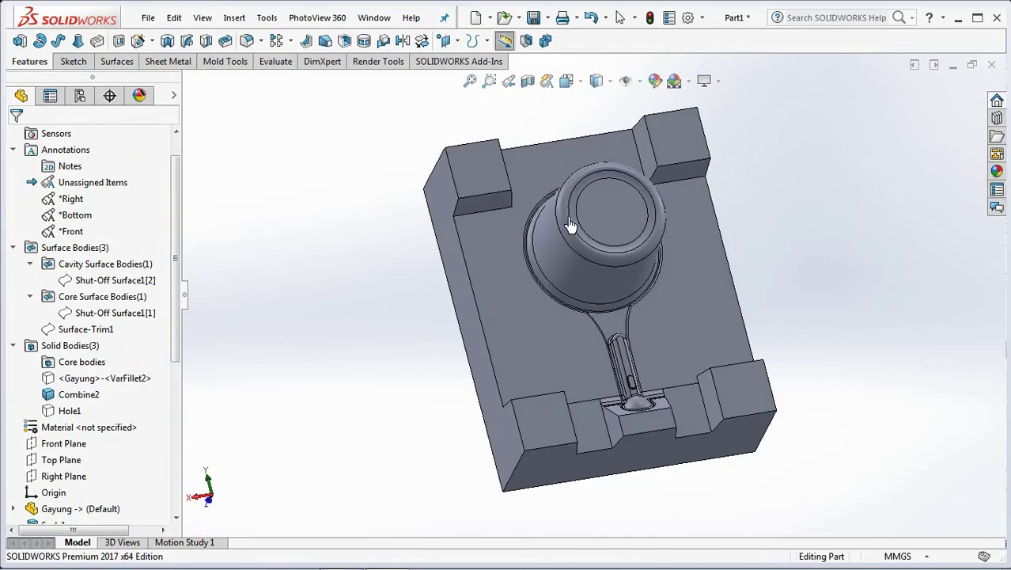
Delete and patch the two pocket faces near the runner on Combine2
left_click(118, 62)
left_click(265, 40)
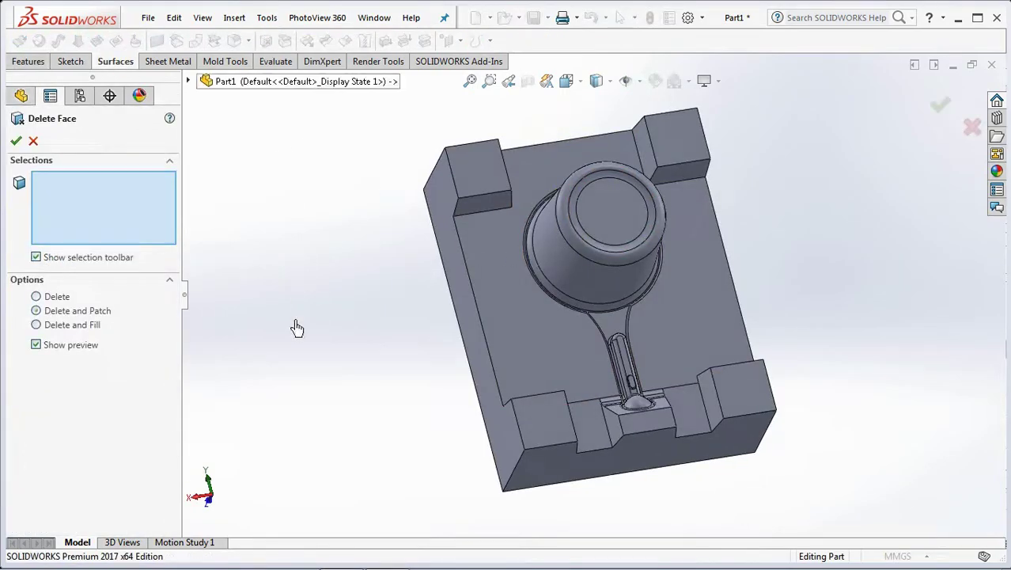
left_click(598, 437)
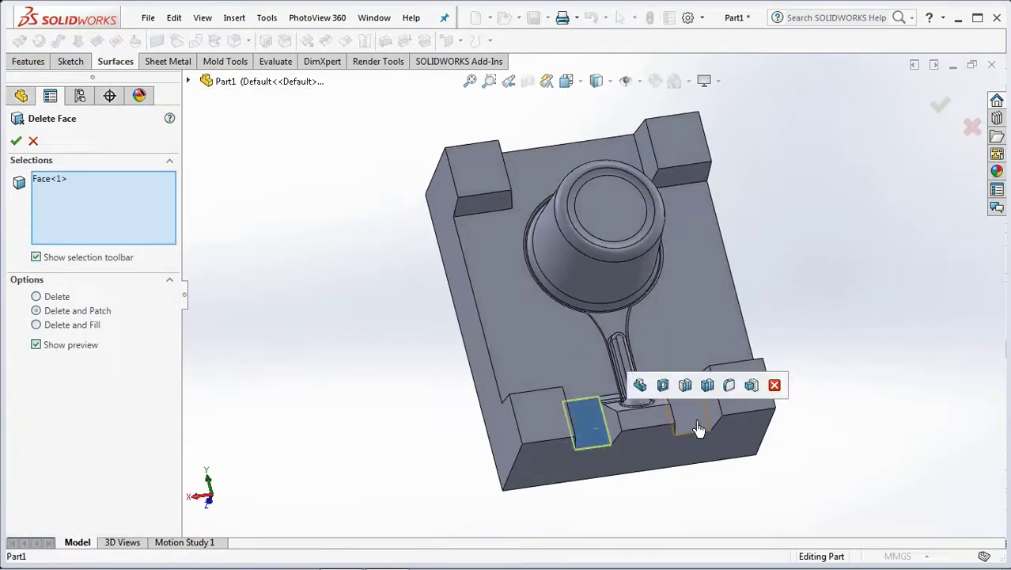
left_click(693, 424)
scroll(694, 427, "down", 5)
left_click(941, 107)
middle_click_drag(927, 164, 863, 283)
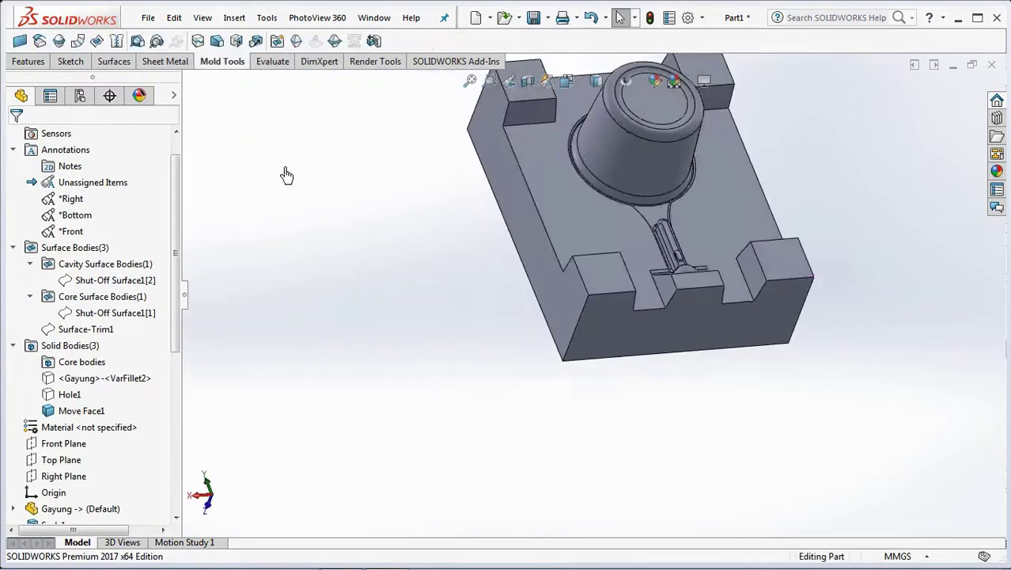
left_click(31, 63)
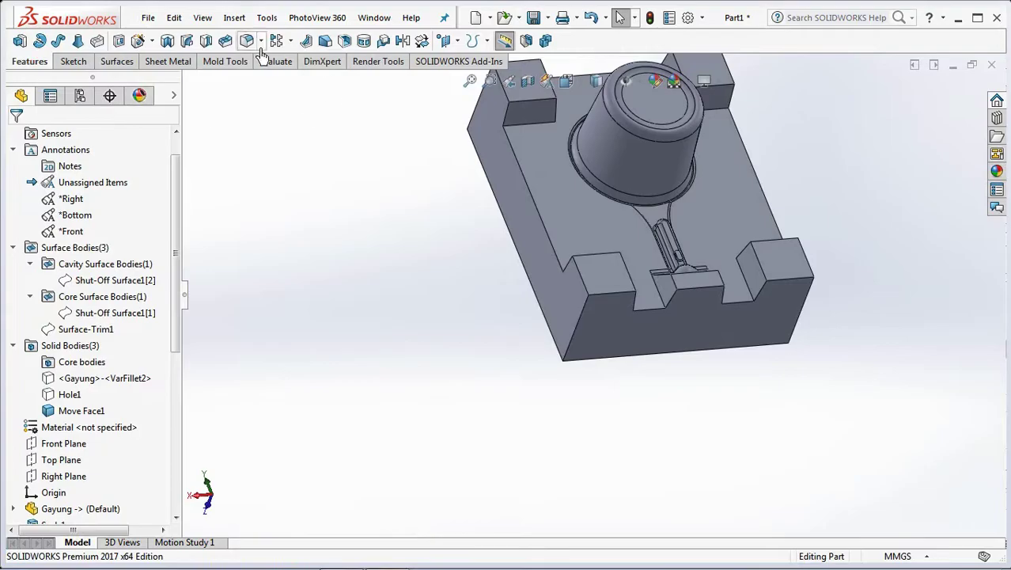
type("f15")
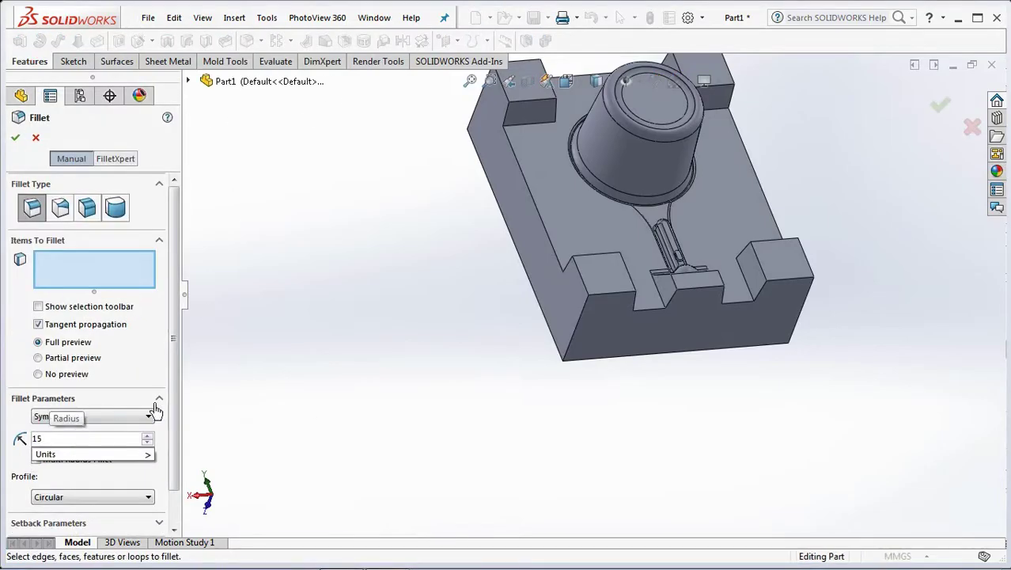
Fillet the four slot and notch edges with a 15 mm radius
middle_click_drag(660, 433, 704, 426)
scroll(704, 426, "down", 3)
key("Return")
left_click(578, 277)
middle_click_drag(578, 277, 616, 151)
left_click(781, 212)
scroll(615, 152, "down", 5)
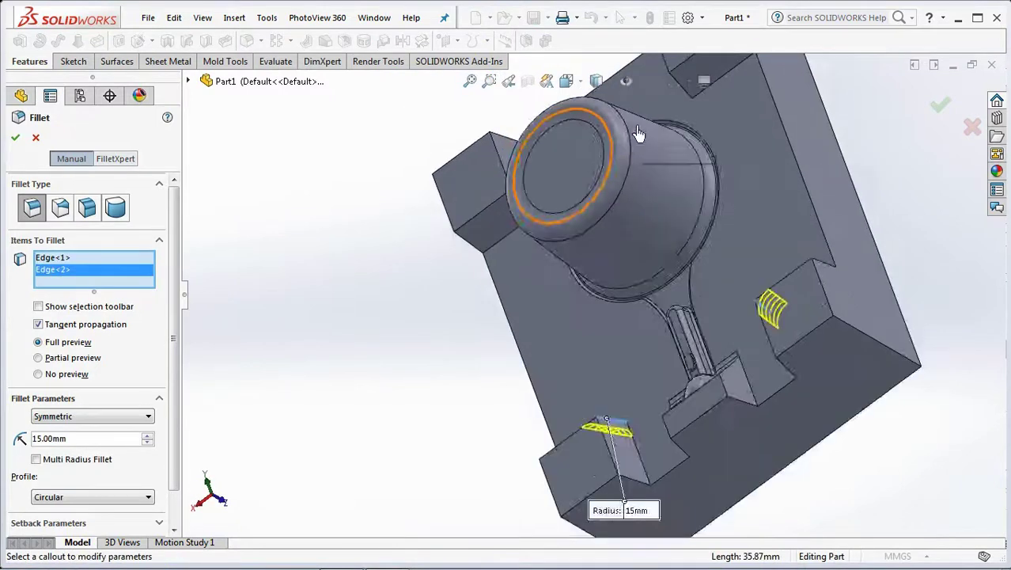
middle_click_drag(665, 210, 346, 304)
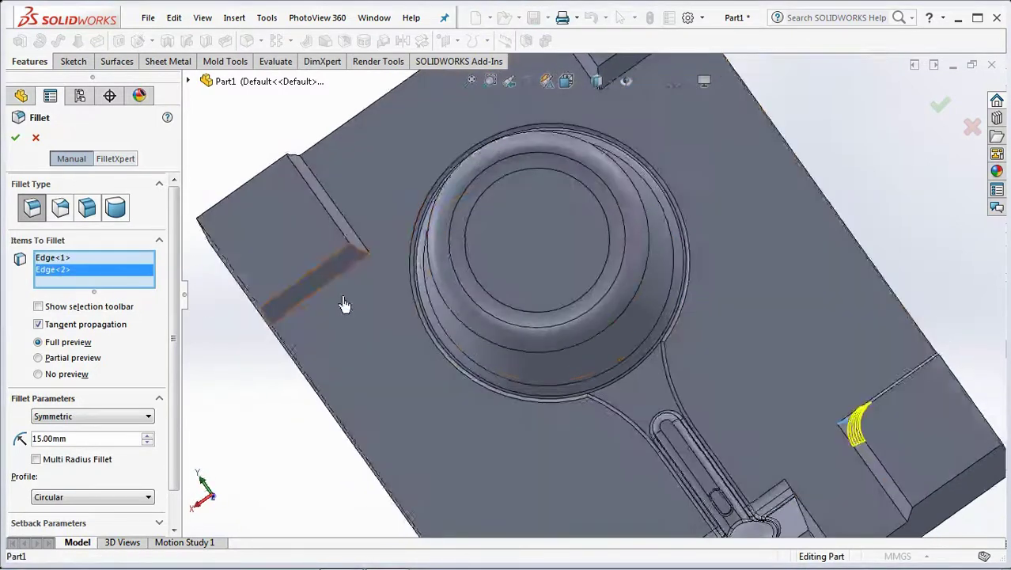
left_click(355, 253)
middle_click_drag(621, 147, 598, 125)
left_click(597, 125)
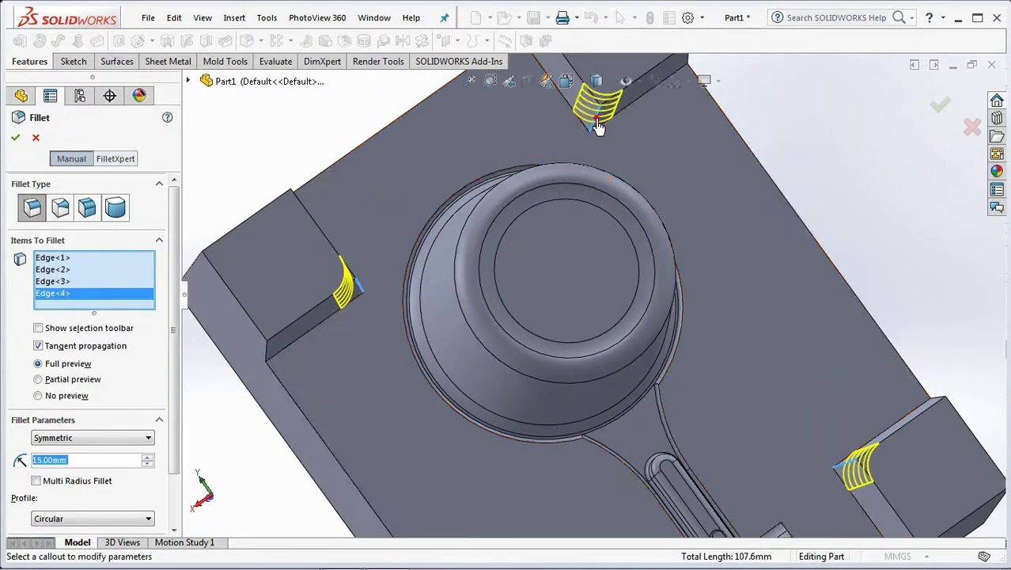
left_click(15, 138)
Round the pocket and gate-area edges with a 4 mm fillet
left_click(248, 42)
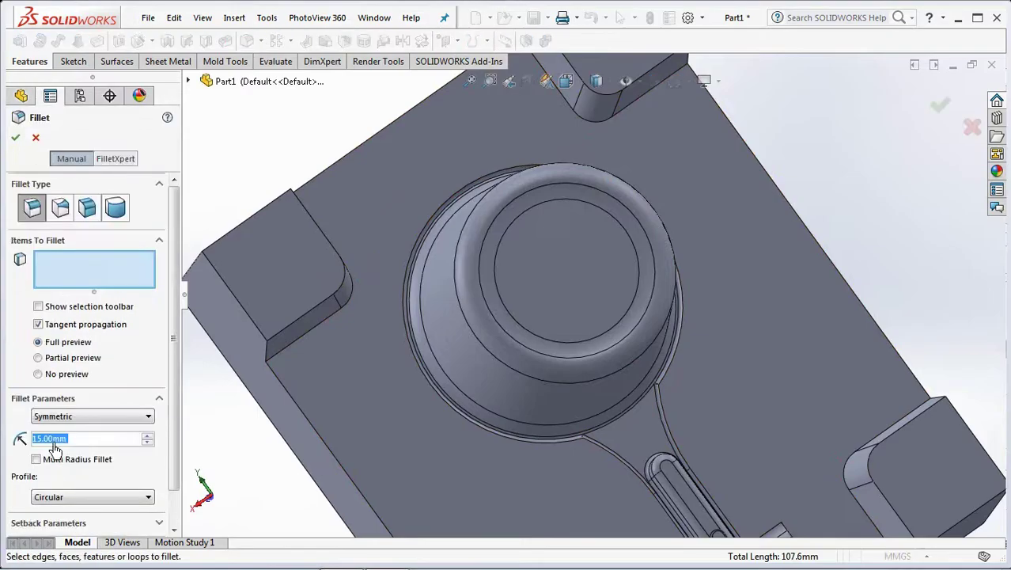
type("4")
key("Return")
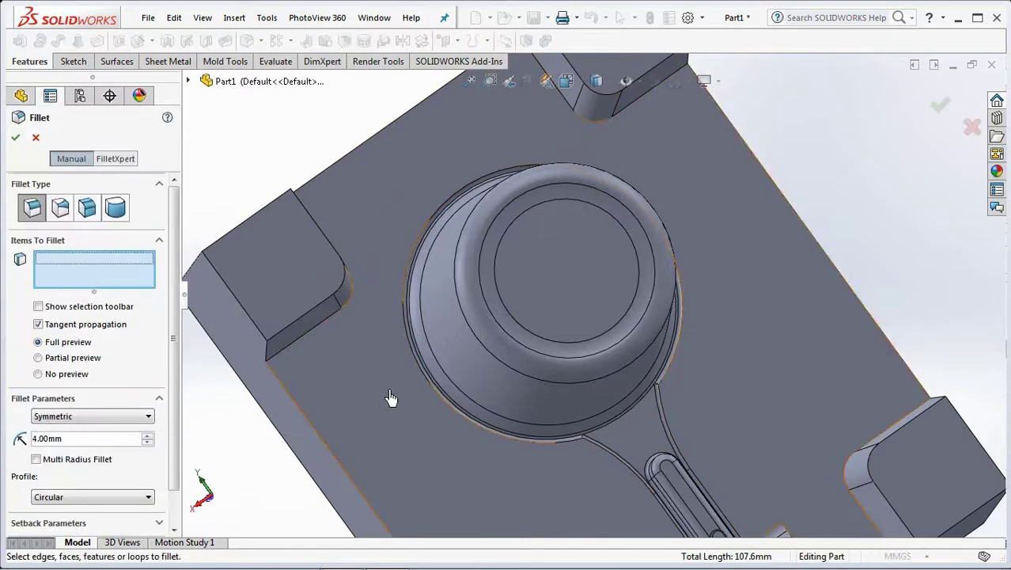
middle_click_drag(384, 406, 390, 395)
left_click(386, 321)
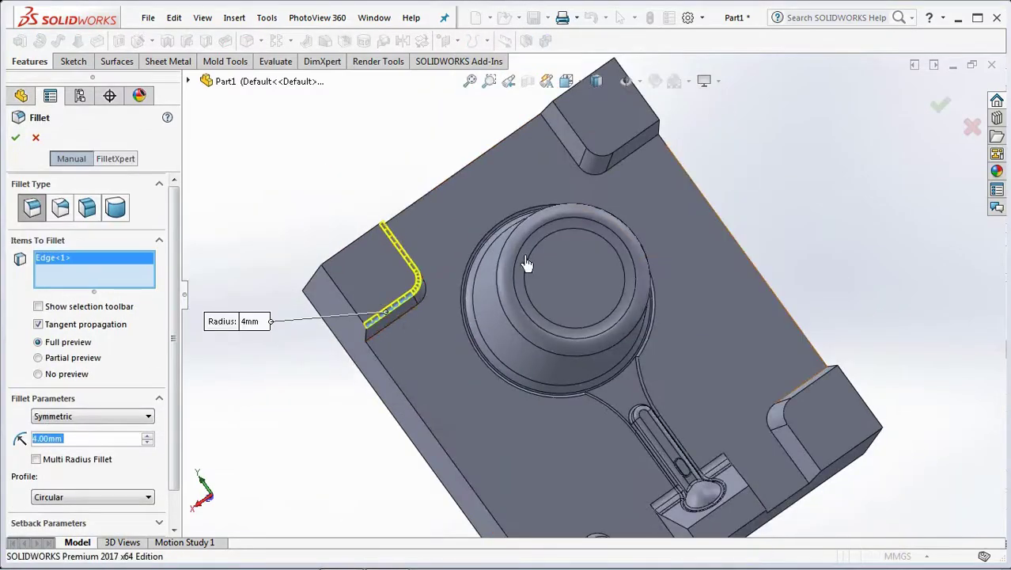
left_click(632, 149)
left_click(809, 399)
scroll(632, 486, "down", 3)
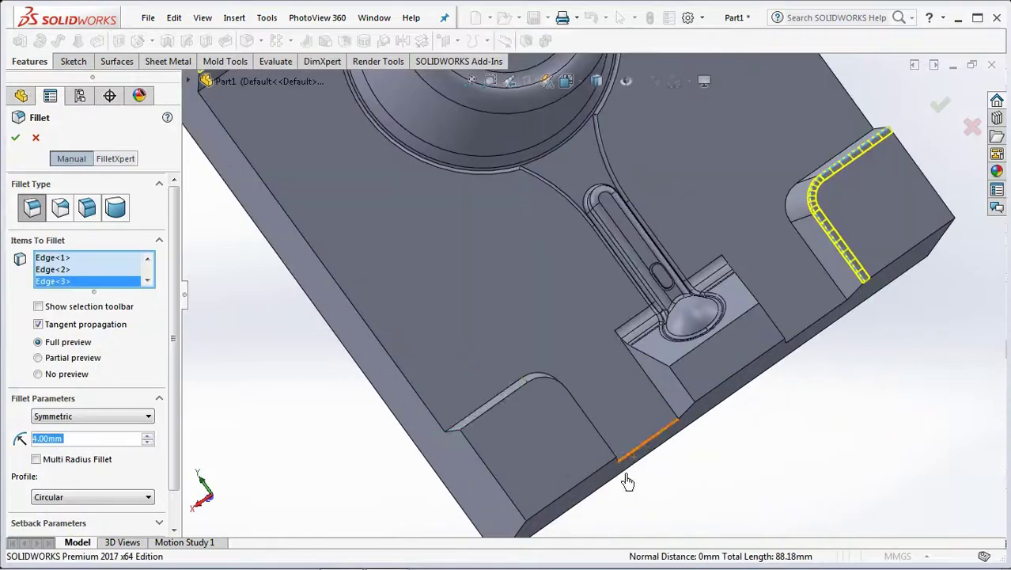
left_click(494, 413)
scroll(663, 405, "down", 2)
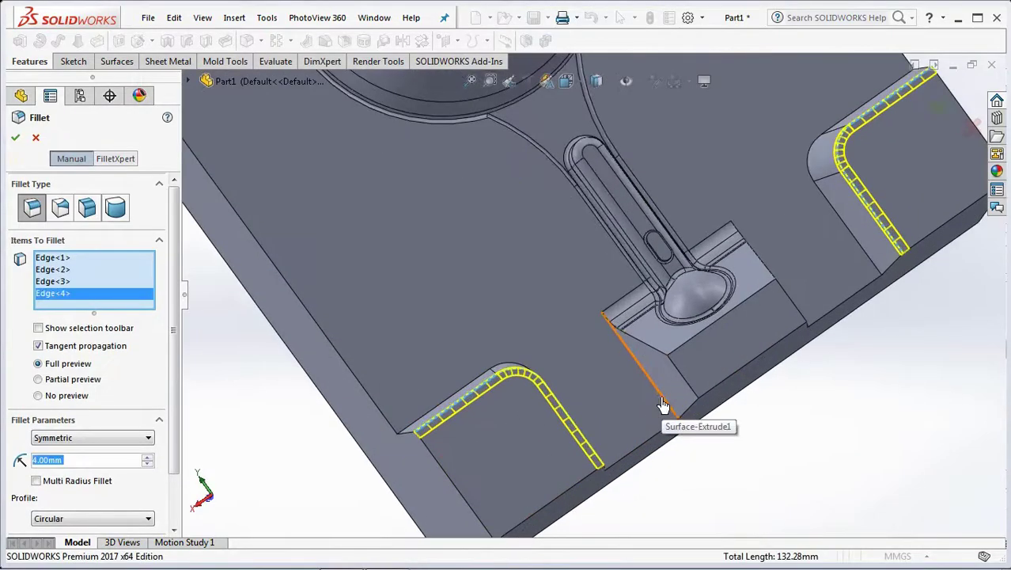
left_click(684, 374)
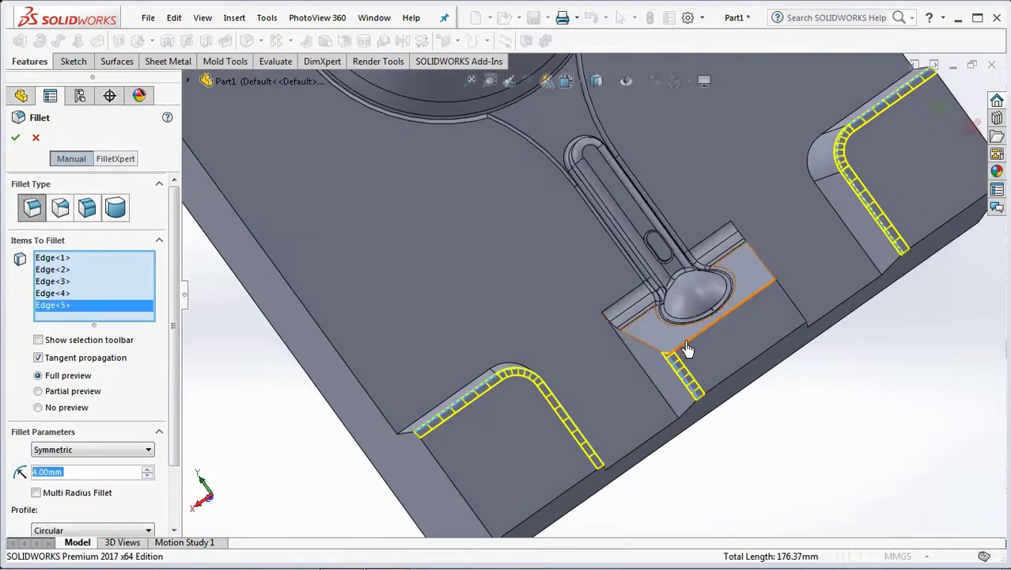
left_click(687, 349)
left_click(794, 313)
middle_click_drag(794, 315, 768, 273)
left_click(649, 340)
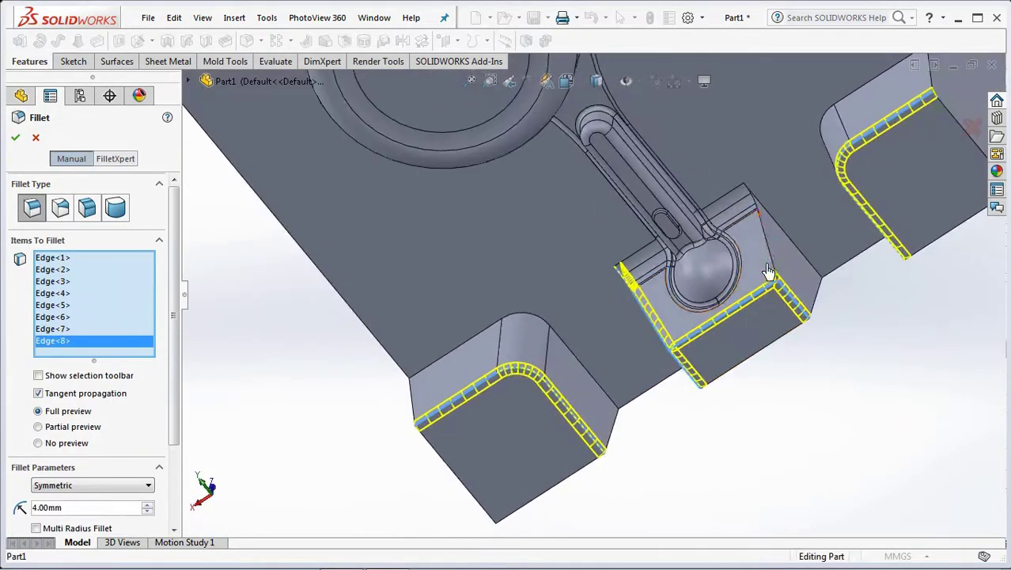
left_click(773, 269)
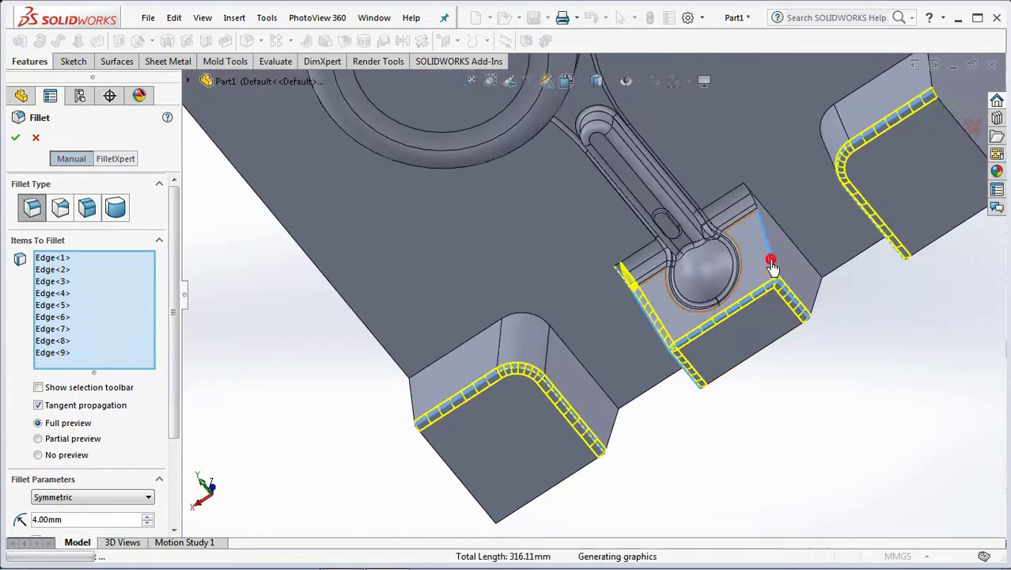
left_click(17, 139)
Round six corner-notch and pocket edges with a 1.5 mm fillet
key("Return")
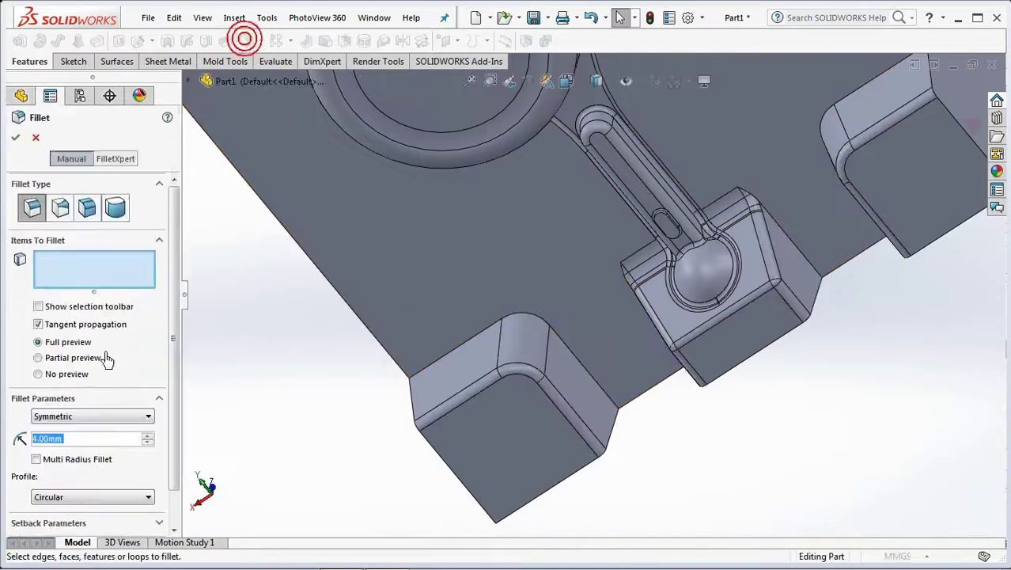
type("1.5")
key("Return")
left_click(449, 362)
middle_click_drag(475, 372, 530, 168)
left_click(671, 329)
left_click(860, 284)
left_click(906, 252)
scroll(496, 221, "down", 3)
left_click(429, 276)
left_click(777, 115)
scroll(778, 115, "up", 1)
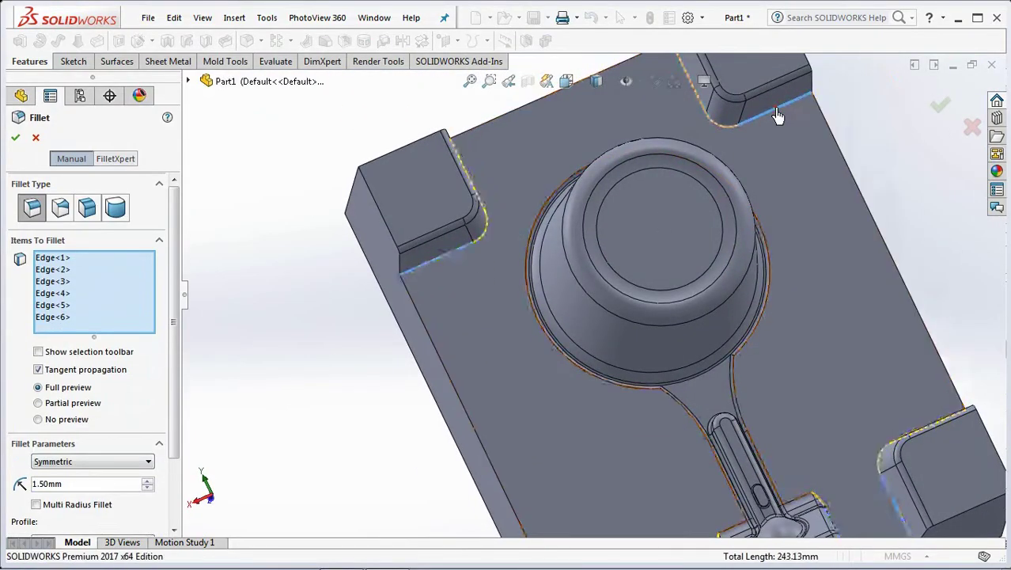
left_click(14, 142)
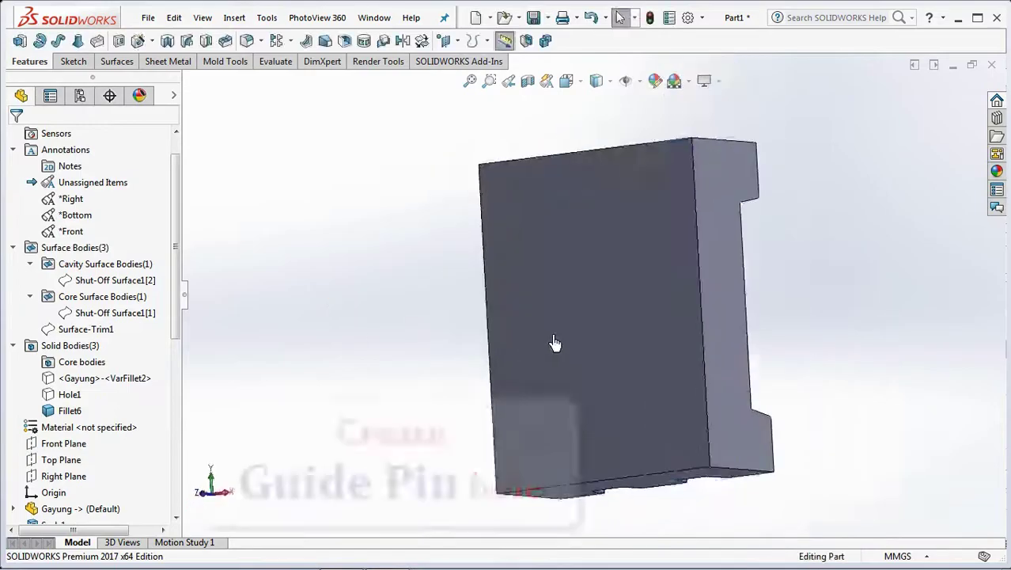
left_click(638, 342)
Sketch the block face outline offset 25 mm inward on the chosen face
left_click(693, 298)
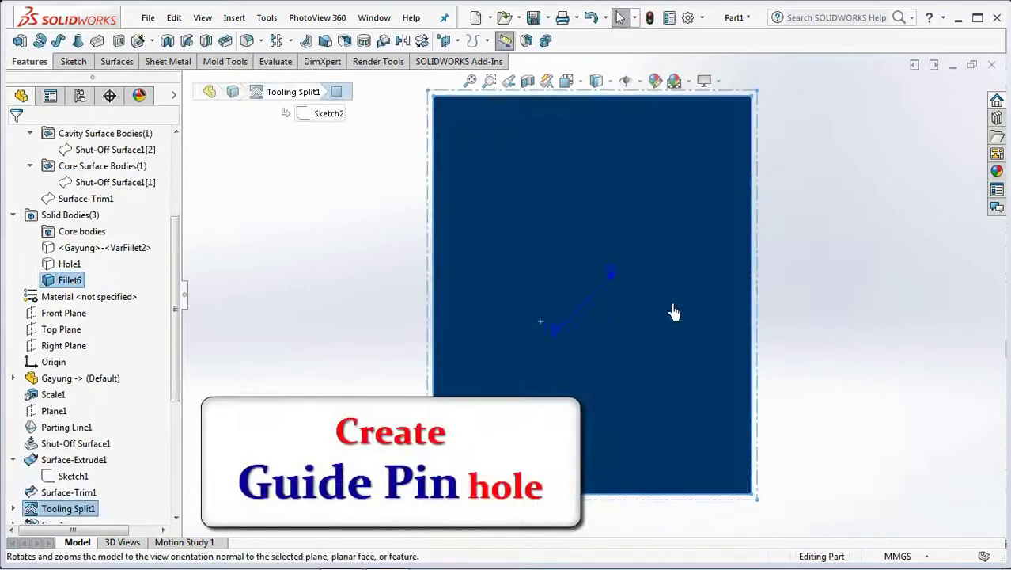
left_click(63, 61)
left_click(20, 40)
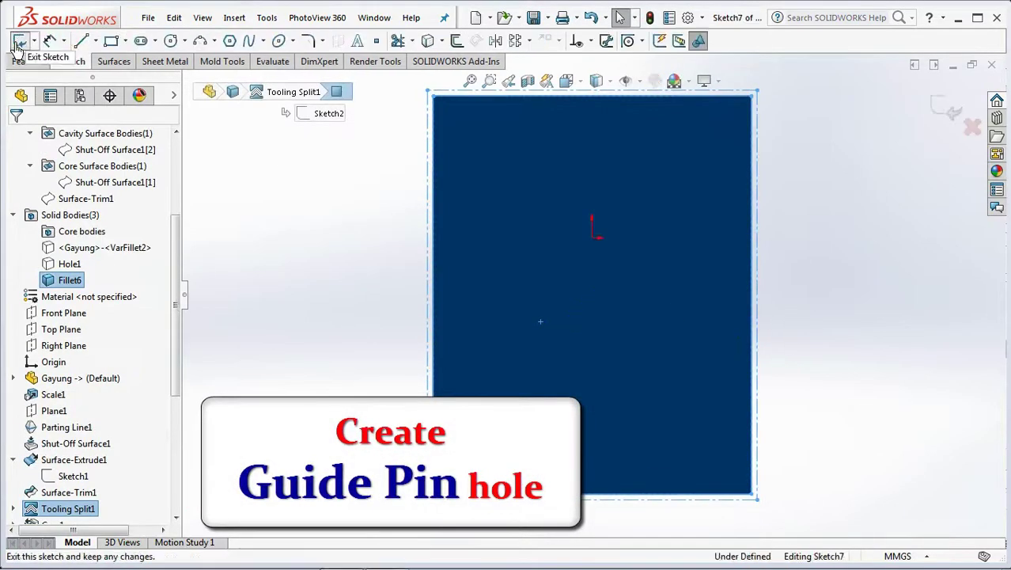
left_click(458, 41)
left_click(40, 214)
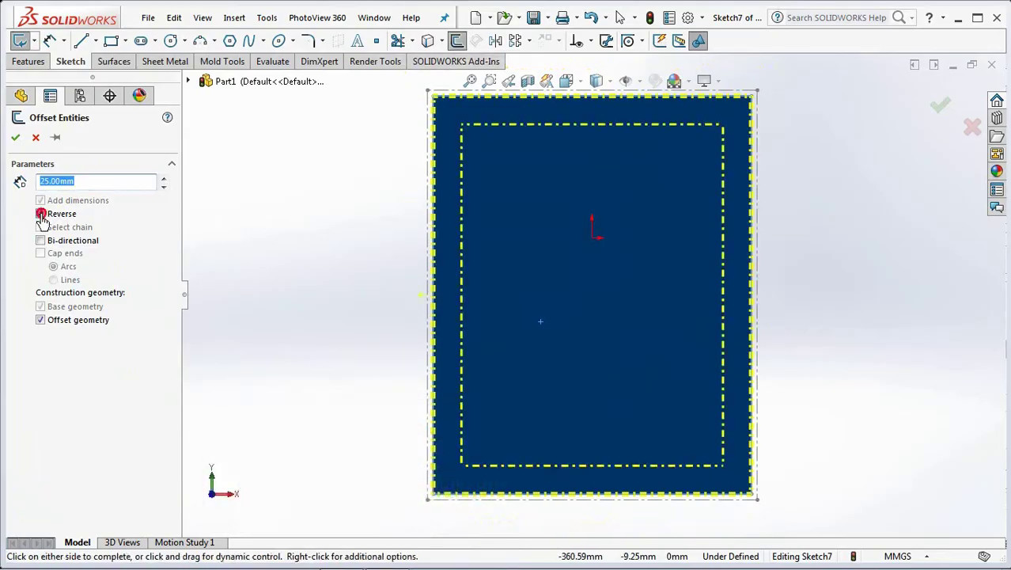
left_click(15, 138)
middle_click_drag(273, 284, 310, 327)
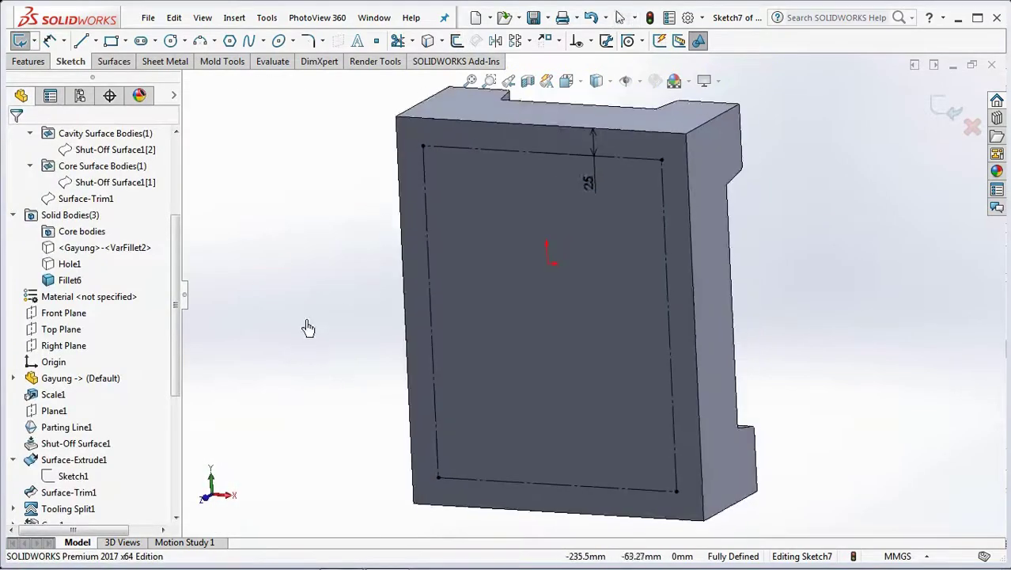
left_click(951, 120)
key("f")
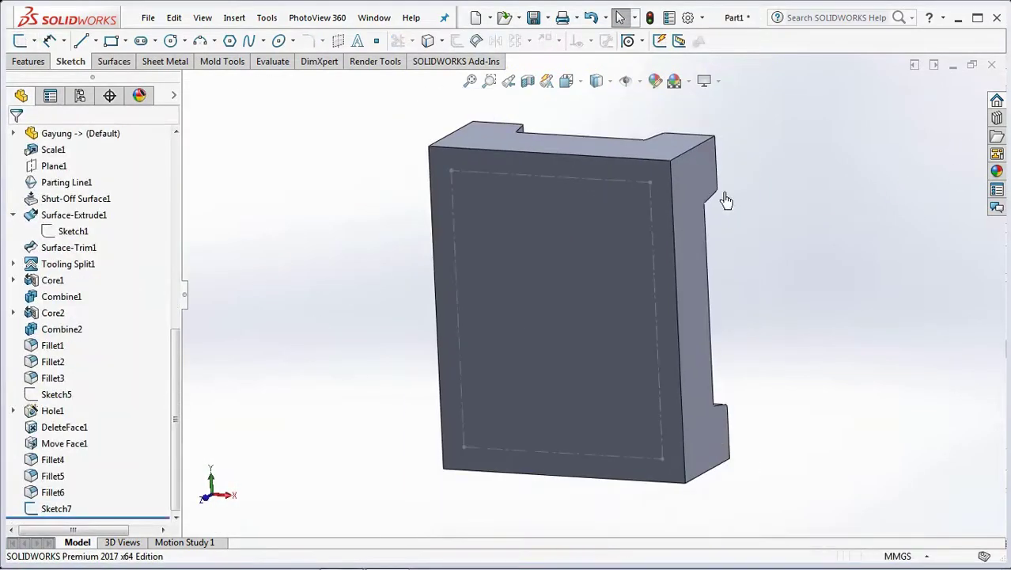
Set up a C-Bored Drilled hole in Hole Wizard: 20 mm, 26 mm counterbore, 6.2 deep
left_click(27, 63)
left_click(137, 41)
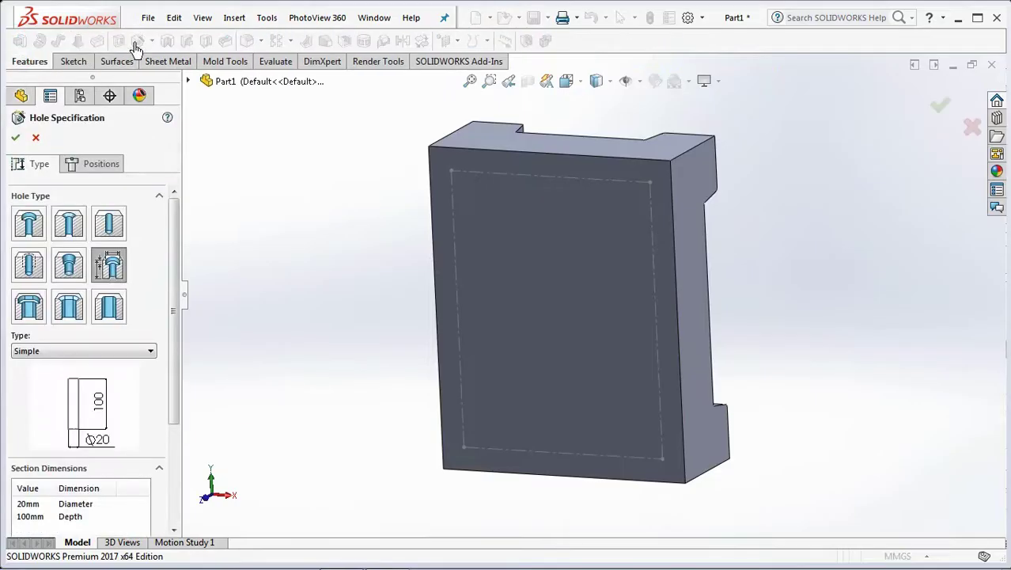
left_click(98, 350)
left_click(47, 368)
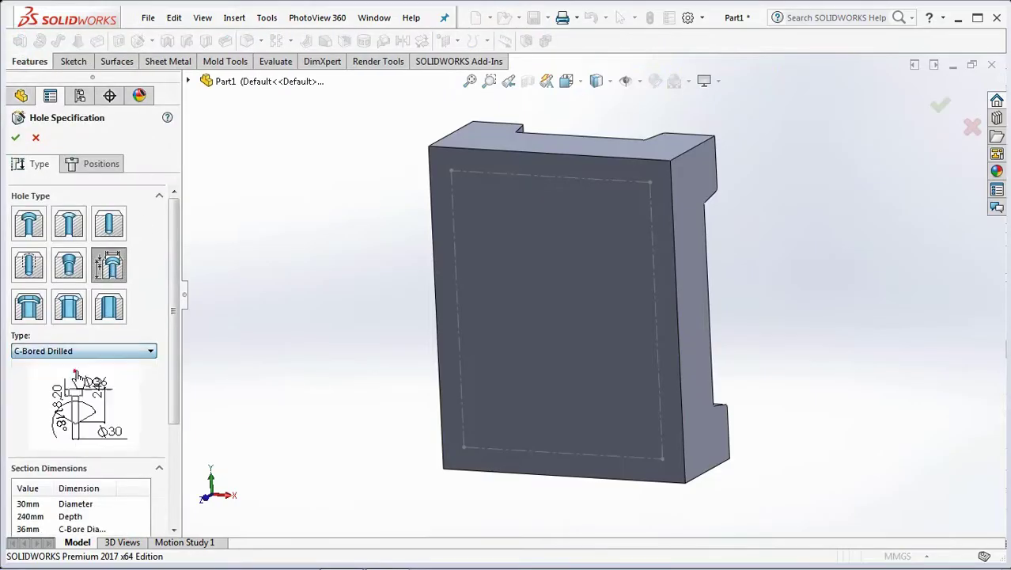
scroll(175, 436, "down", 3)
left_click_drag(175, 436, 136, 441)
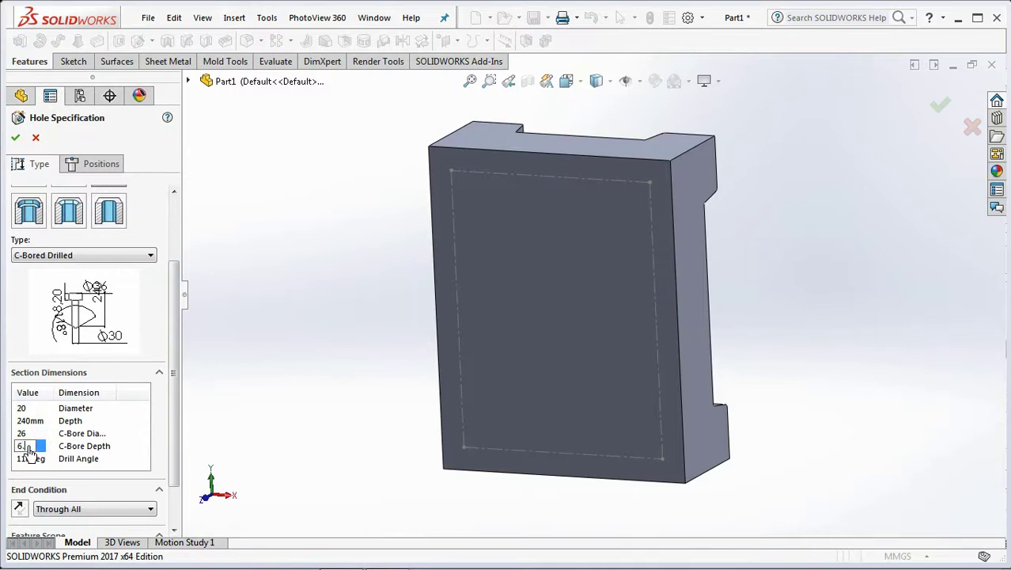
Place the guide-pin holes at the offset rectangle's corners and finish the hole feature
left_click(99, 169)
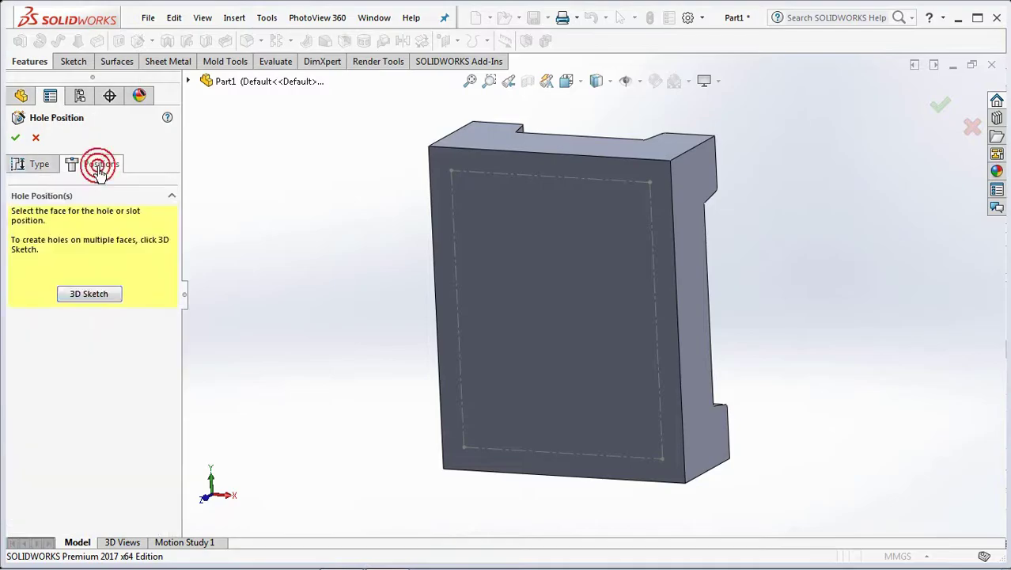
left_click(89, 293)
left_click(451, 171)
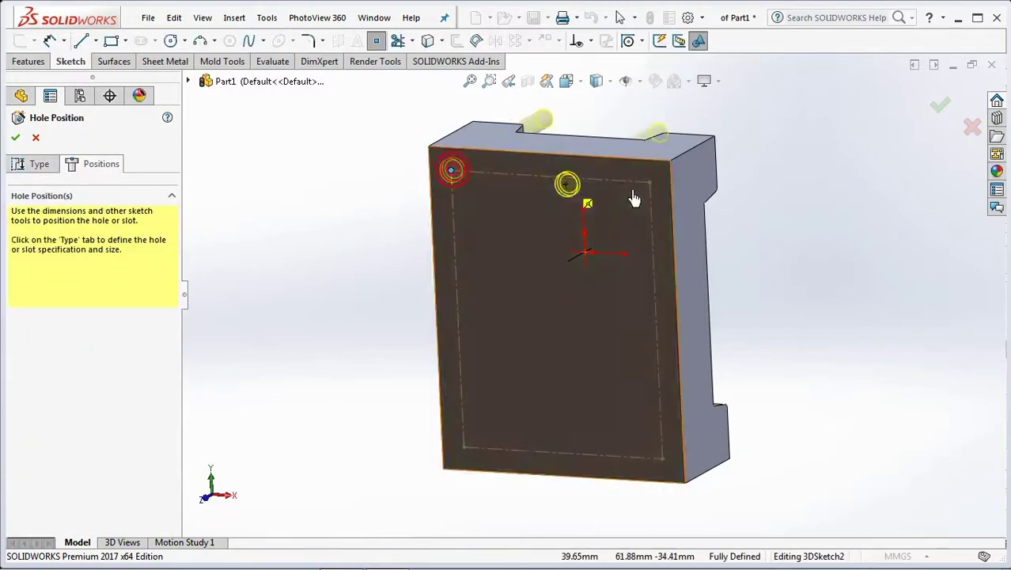
left_click(650, 183)
left_click(662, 458)
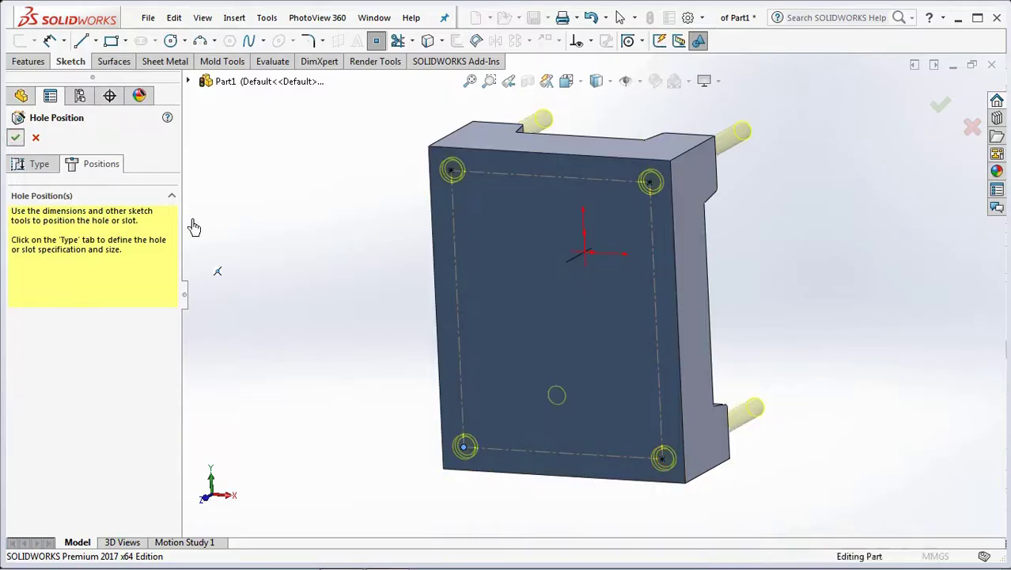
left_click(15, 136)
left_click(464, 339)
middle_click_drag(373, 286, 401, 422)
scroll(900, 221, "down", 5)
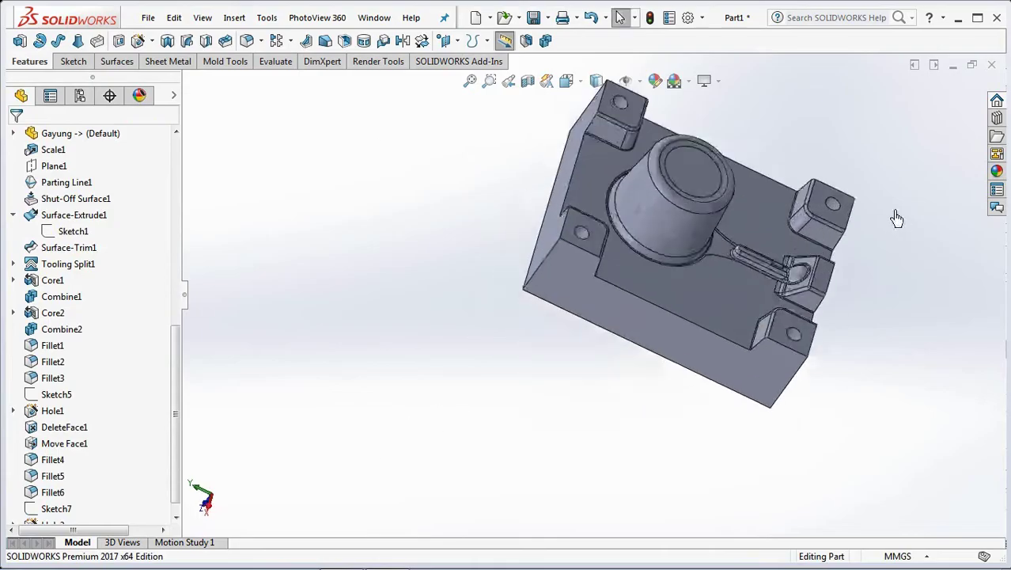
Show the hidden <Gayung>-<VarFillet2> ladle body and orbit the mould upright
left_click_drag(175, 420, 175, 233)
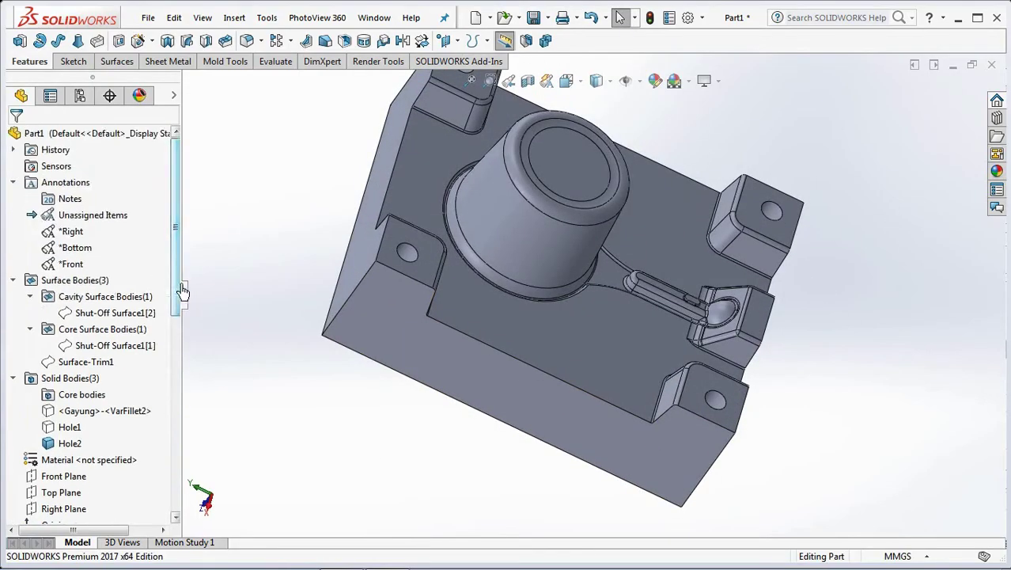
left_click(48, 428)
left_click(60, 410)
left_click(62, 393)
middle_click_drag(316, 412, 506, 316)
middle_click_drag(410, 275, 368, 360)
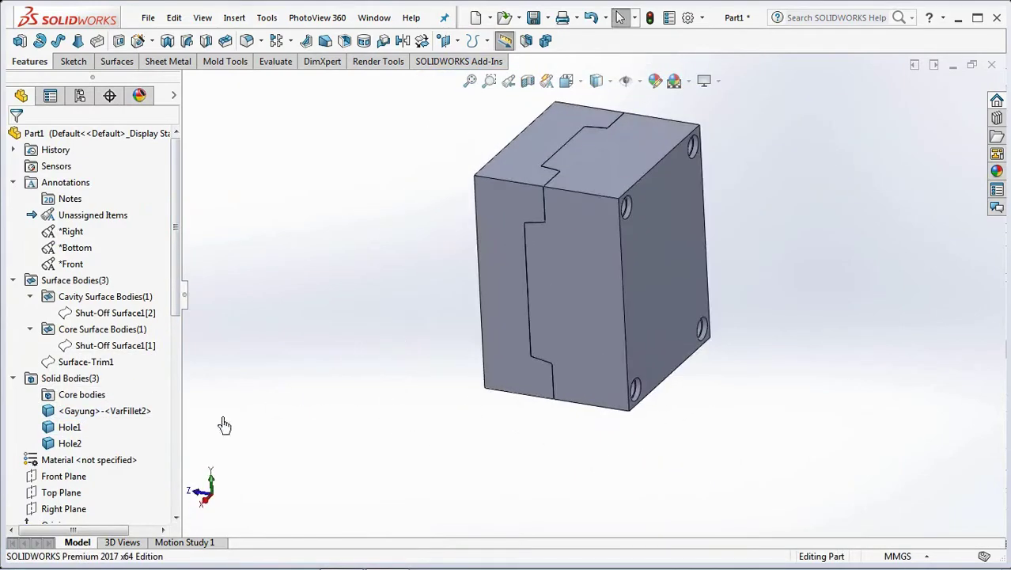
left_click(43, 428)
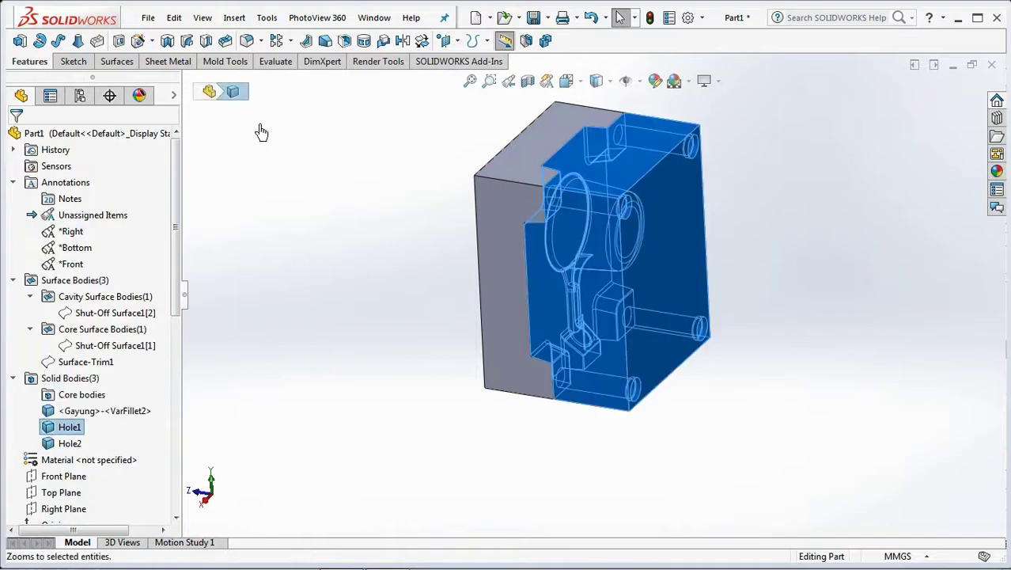
Move the Hole1 block -300 mm and the ladle body -150 mm along Z
left_click(422, 44)
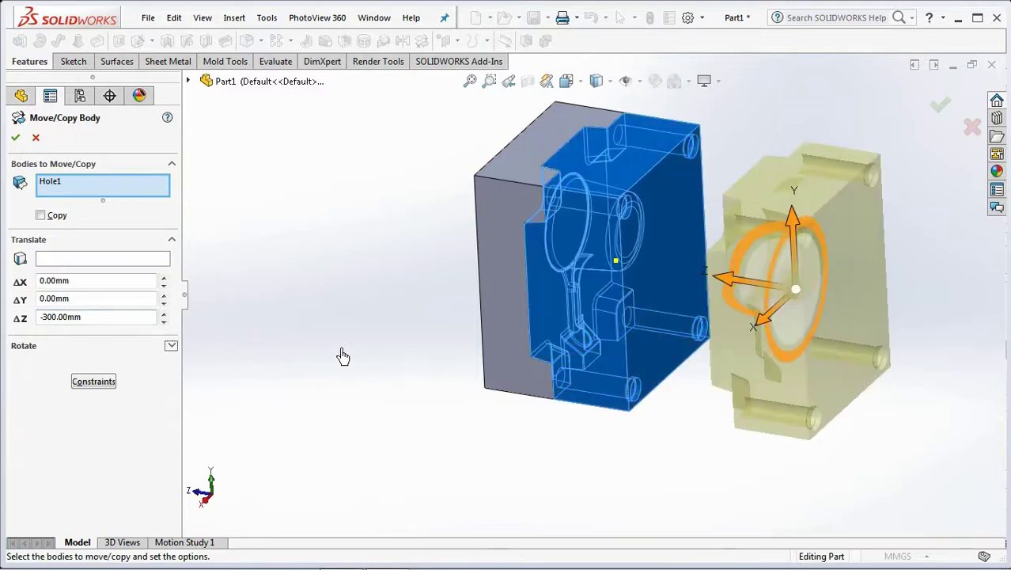
left_click(15, 136)
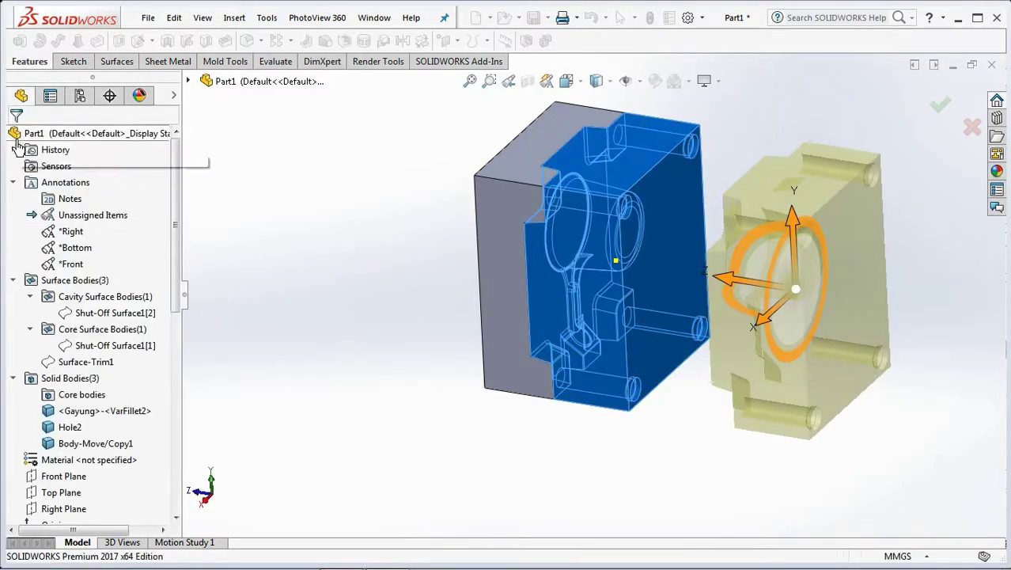
left_click(49, 412)
left_click(420, 40)
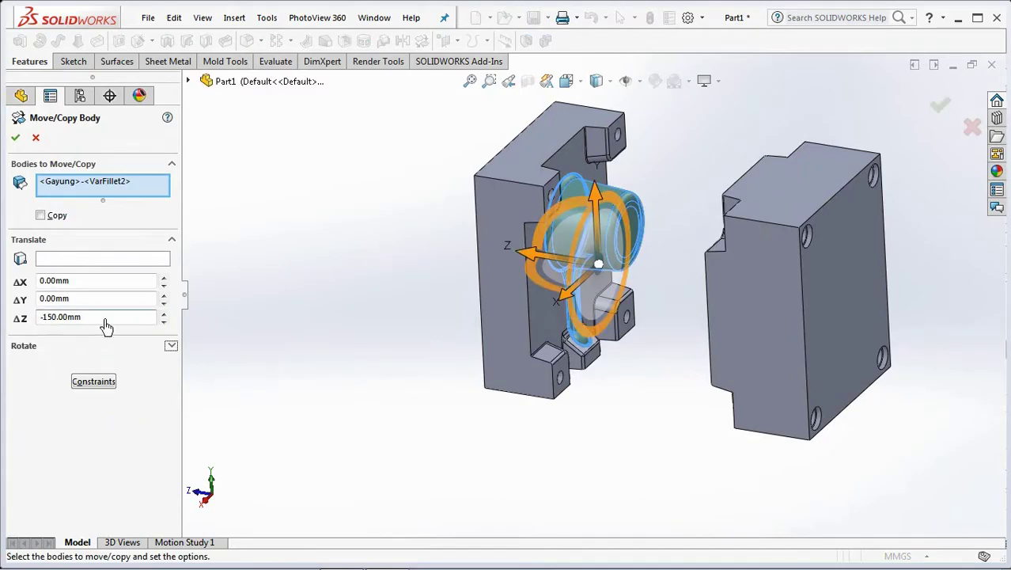
left_click(15, 138)
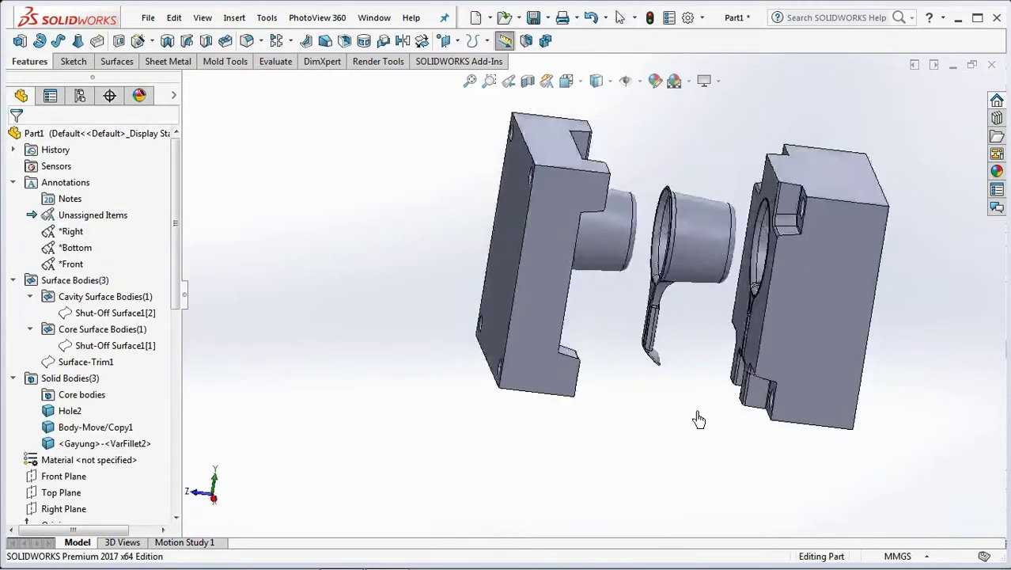